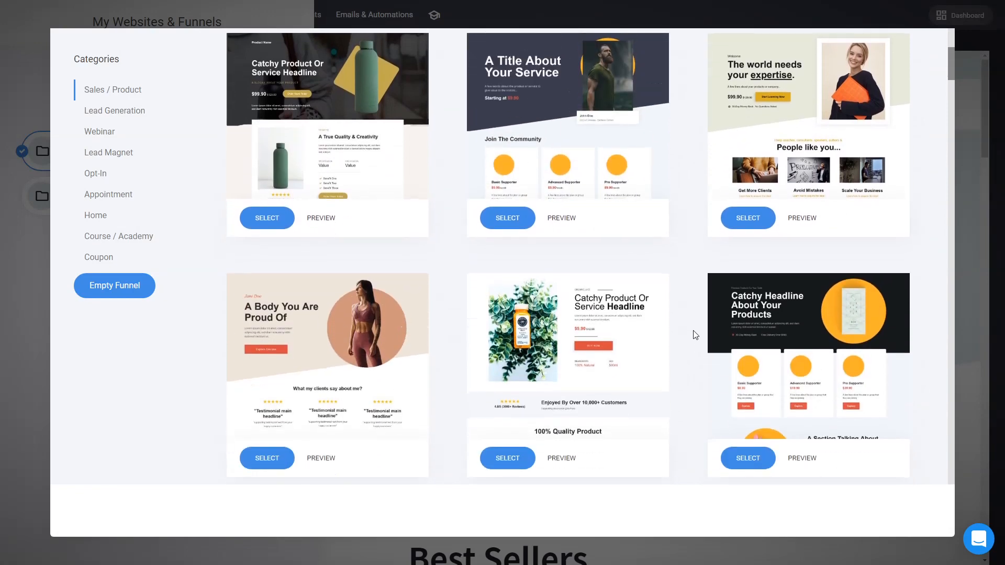
scroll(696, 335, down, 6)
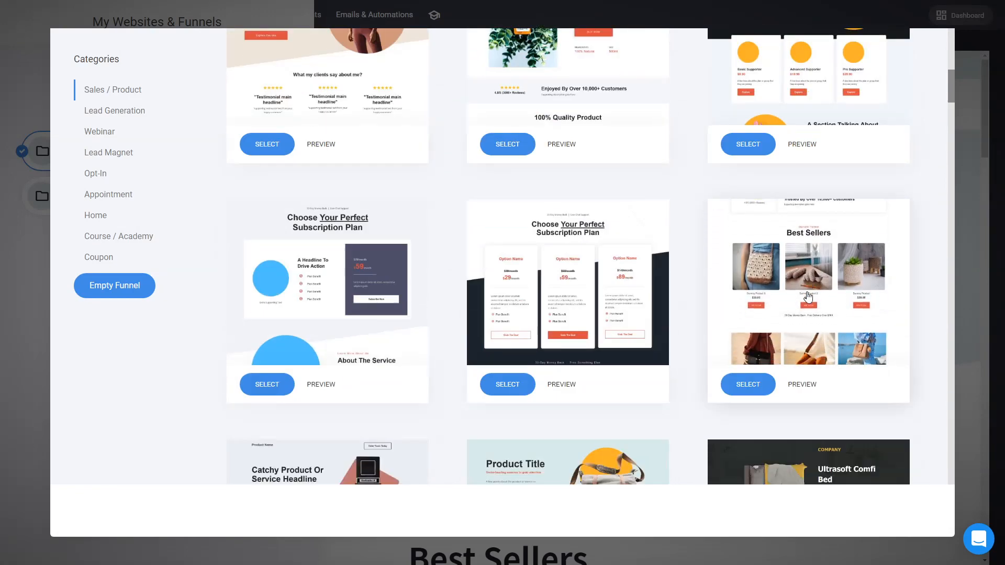
Step: Pick the Best Sellers store template and save the new funnel with the name 1
click(808, 295)
click(516, 131)
text(1)
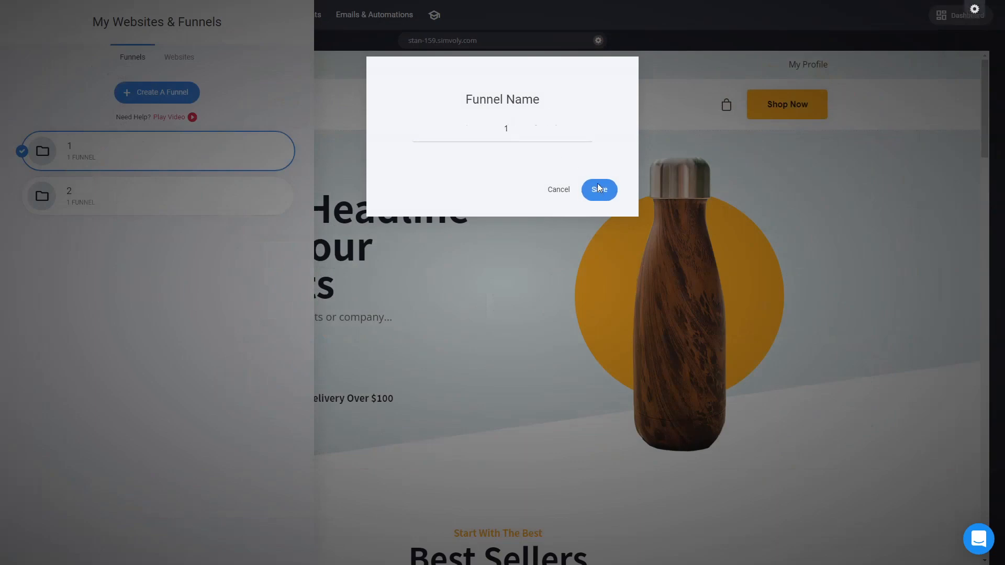
click(599, 189)
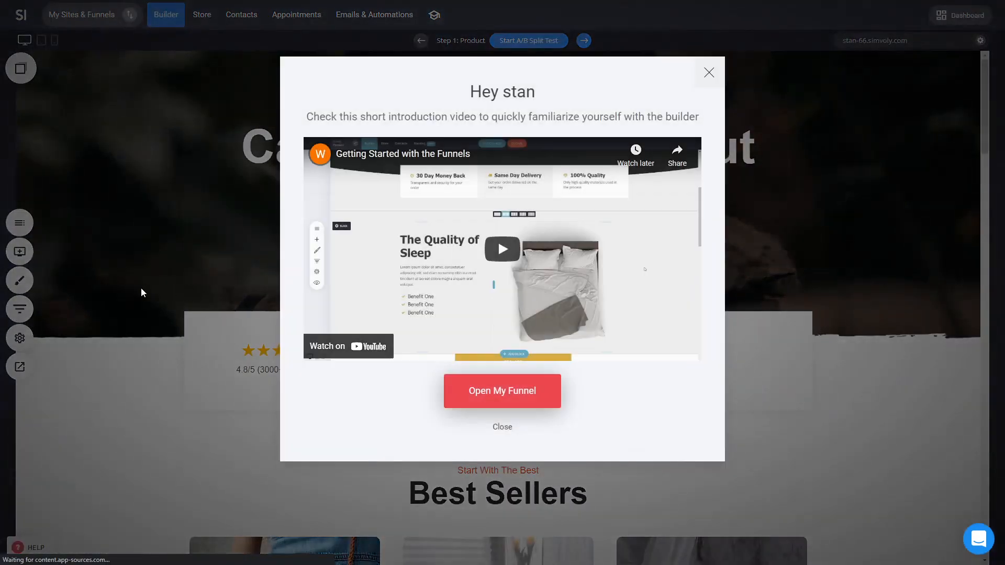
Step: Dismiss the introduction popup and open the funnel's step overview
click(141, 291)
click(19, 308)
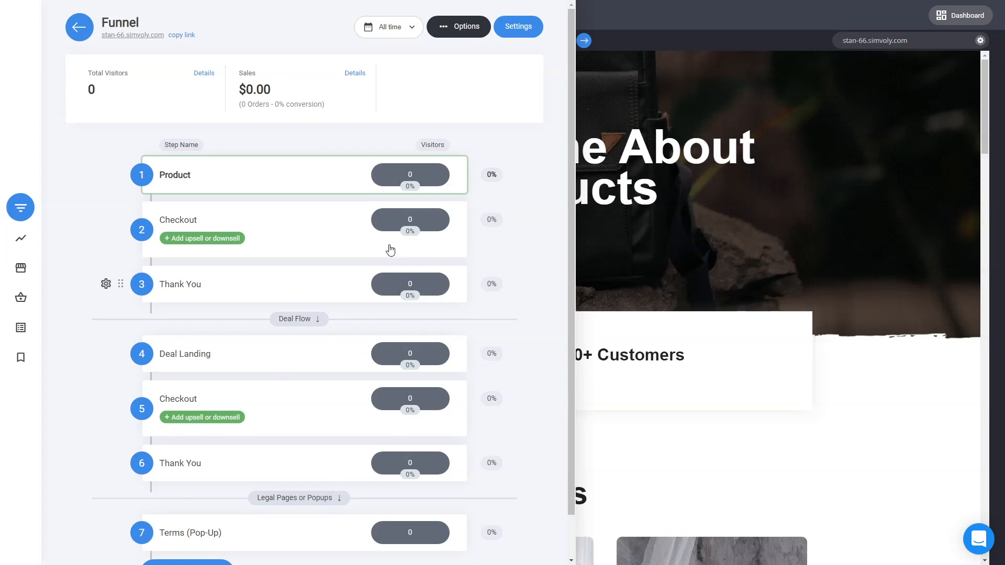
click(872, 288)
Step: Scroll through the whole product page to review its sections
drag(986, 124, 980, 179)
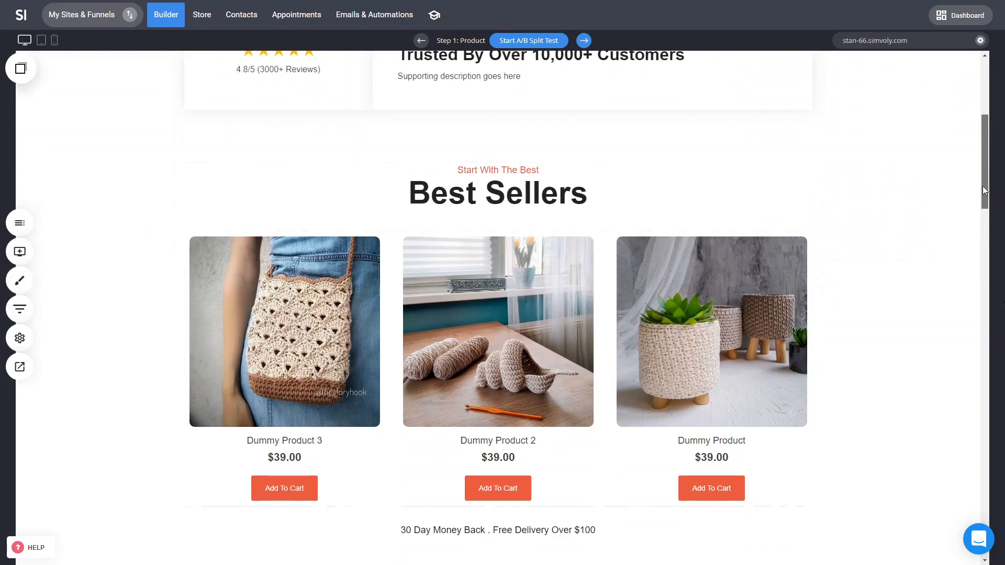
drag(988, 210, 993, 368)
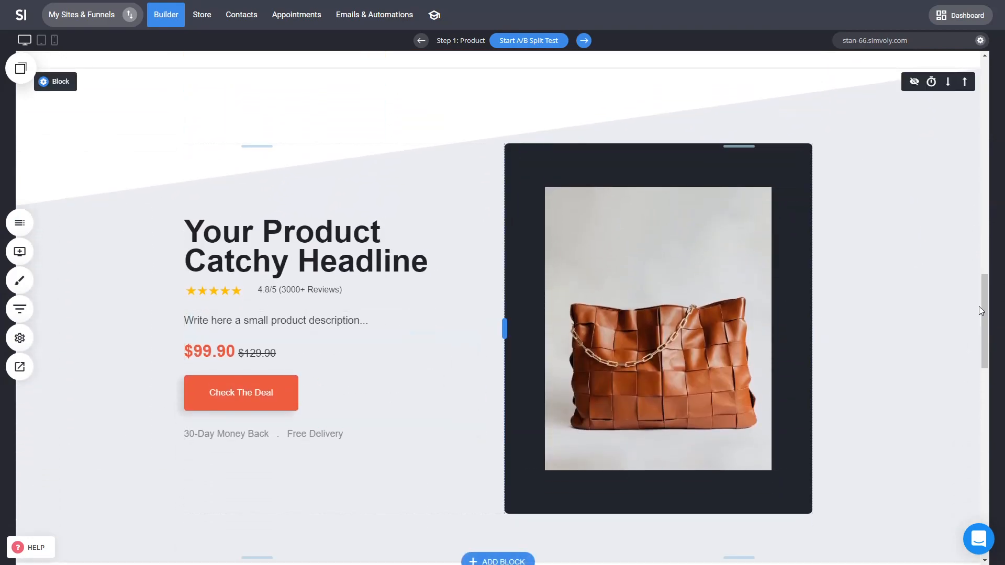
drag(981, 309, 966, 485)
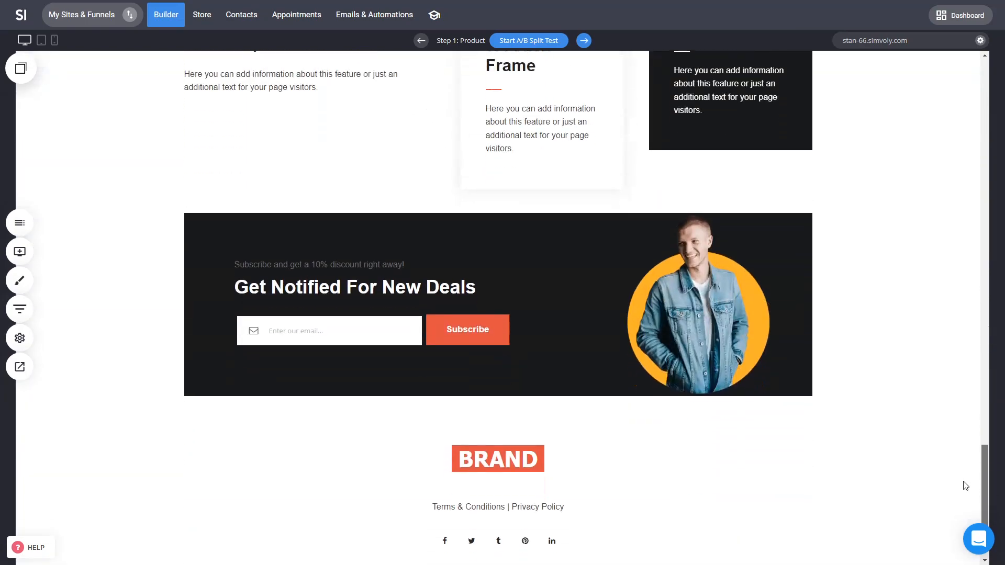
scroll(966, 485, down, 2)
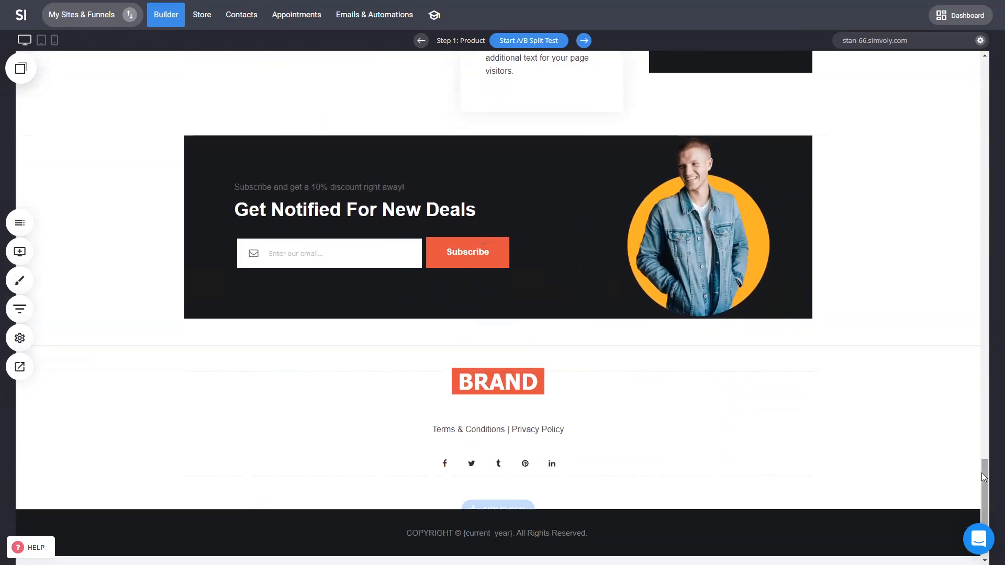
drag(982, 489, 1001, 81)
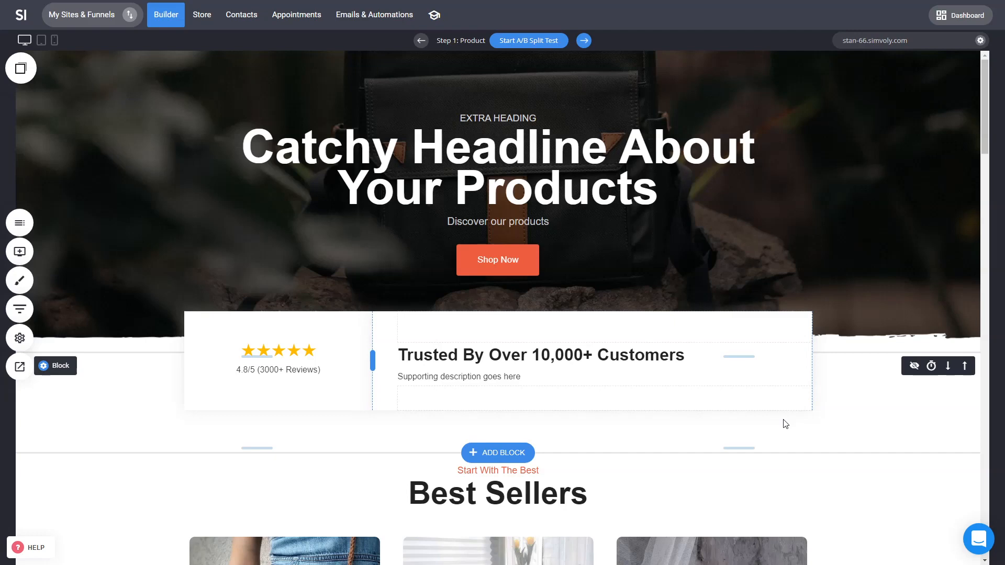
Step: Open the Checkout and Thank You step pages from the funnel overview
click(19, 308)
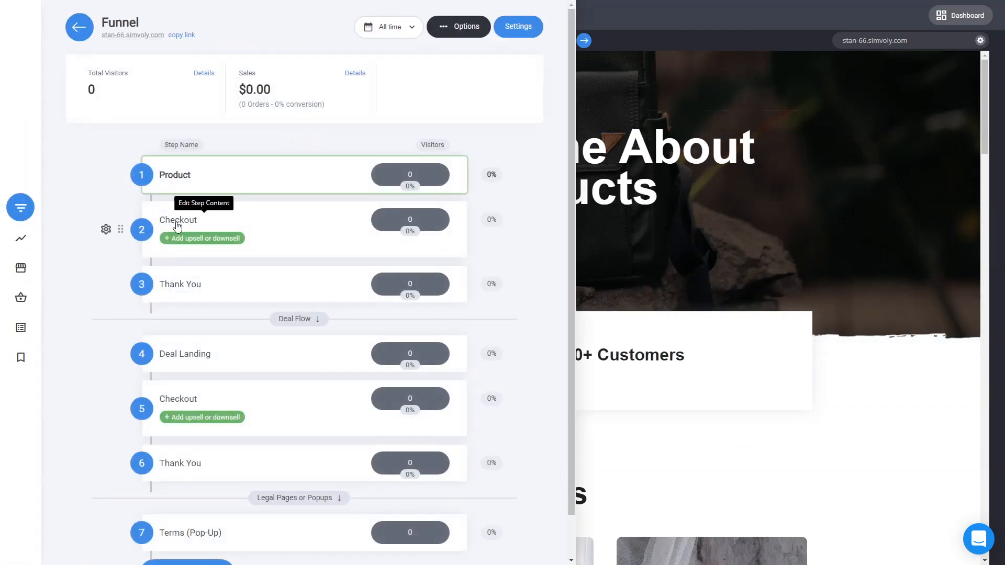
click(177, 222)
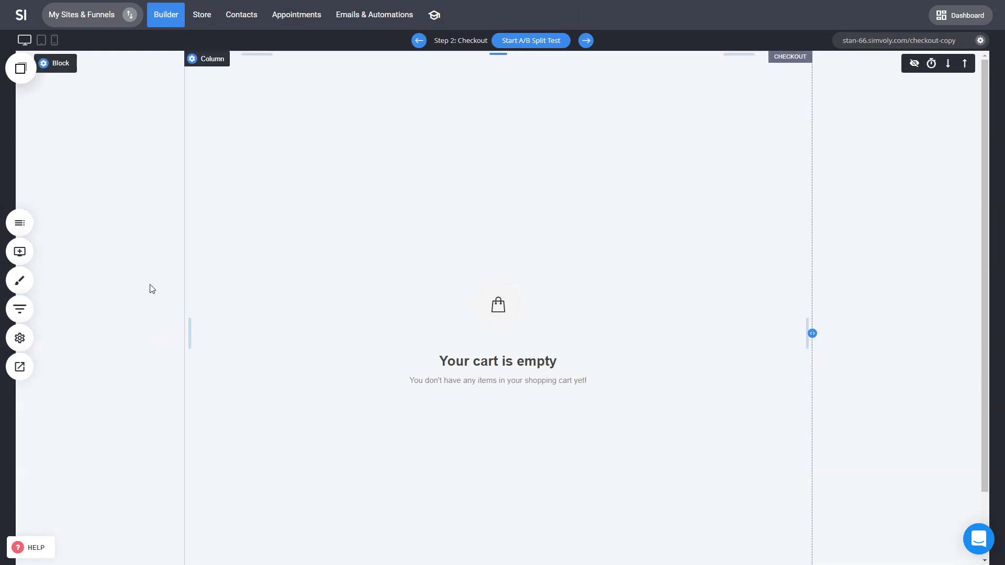
click(29, 310)
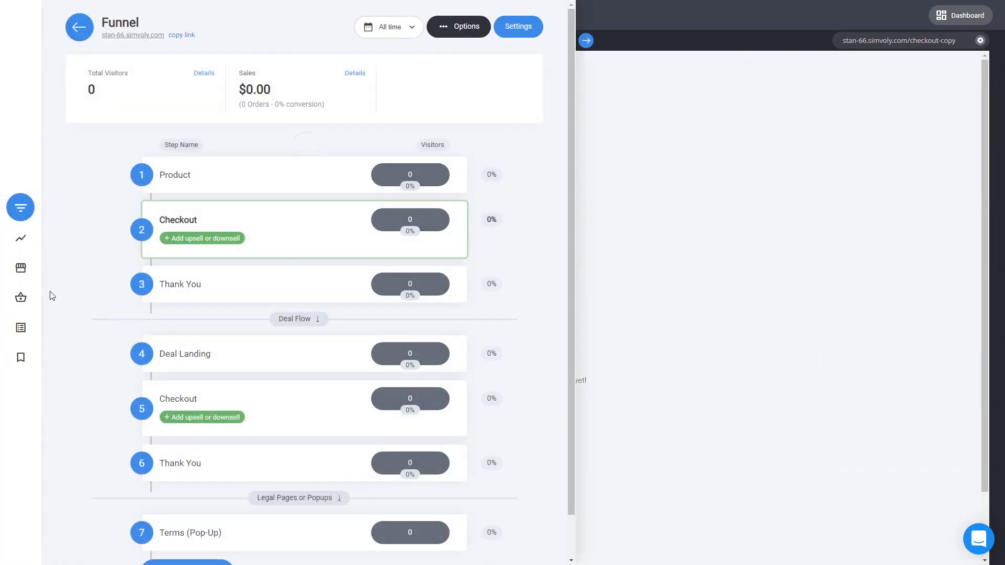
click(178, 285)
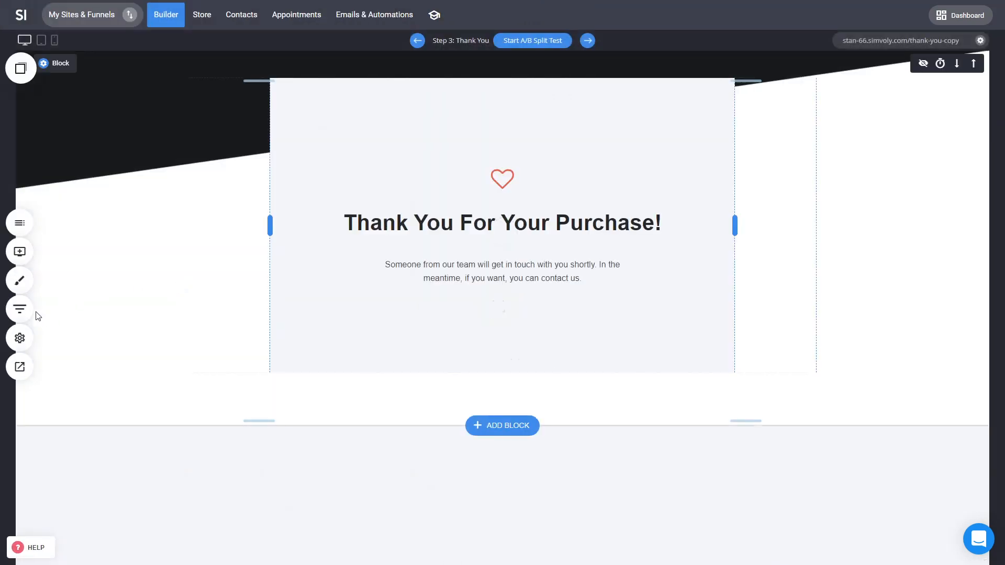
Step: Return to the Product step page and scroll to the featured product section
click(28, 312)
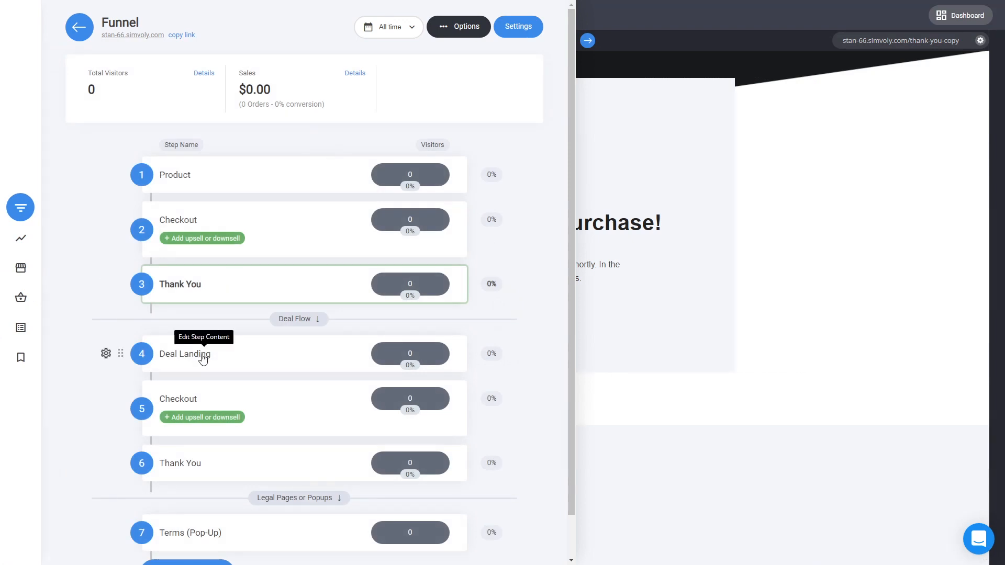
click(187, 180)
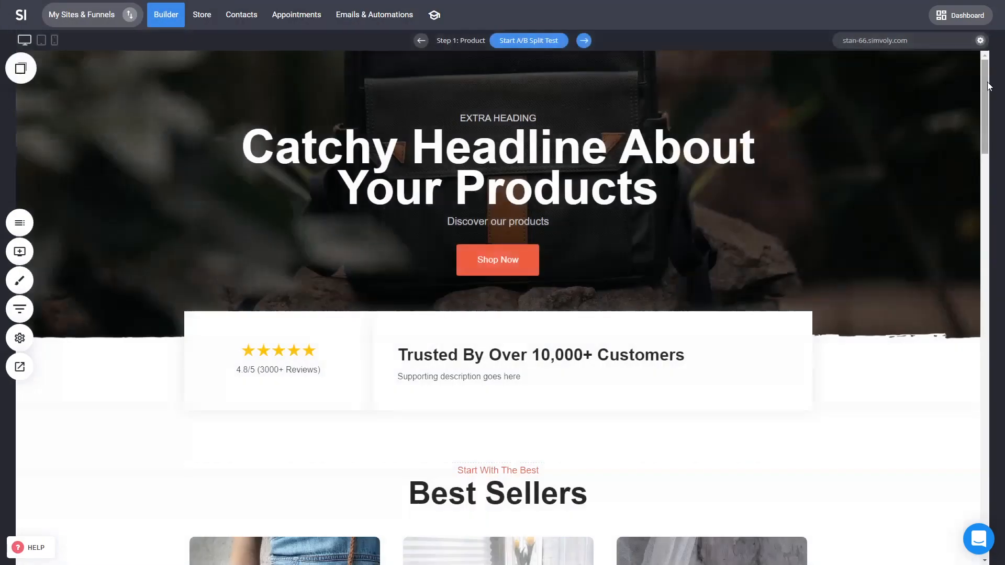
drag(984, 98, 970, 265)
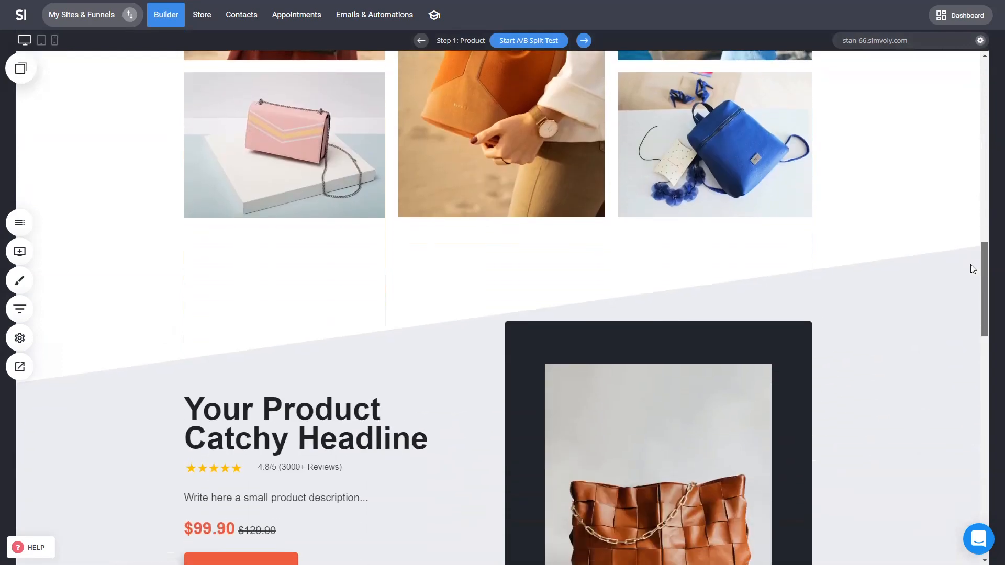
mouse_move(971, 265)
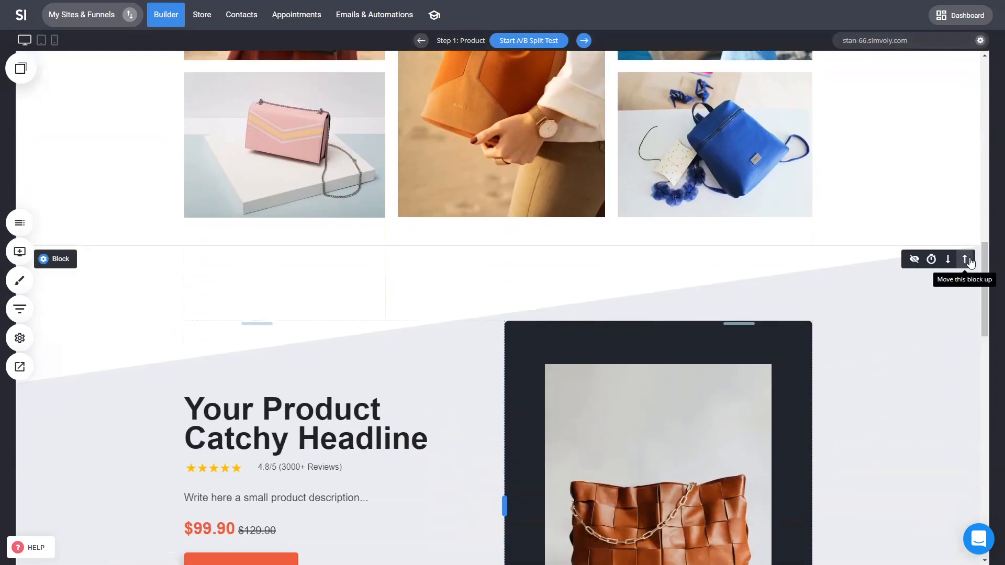
scroll(309, 401, down, 2)
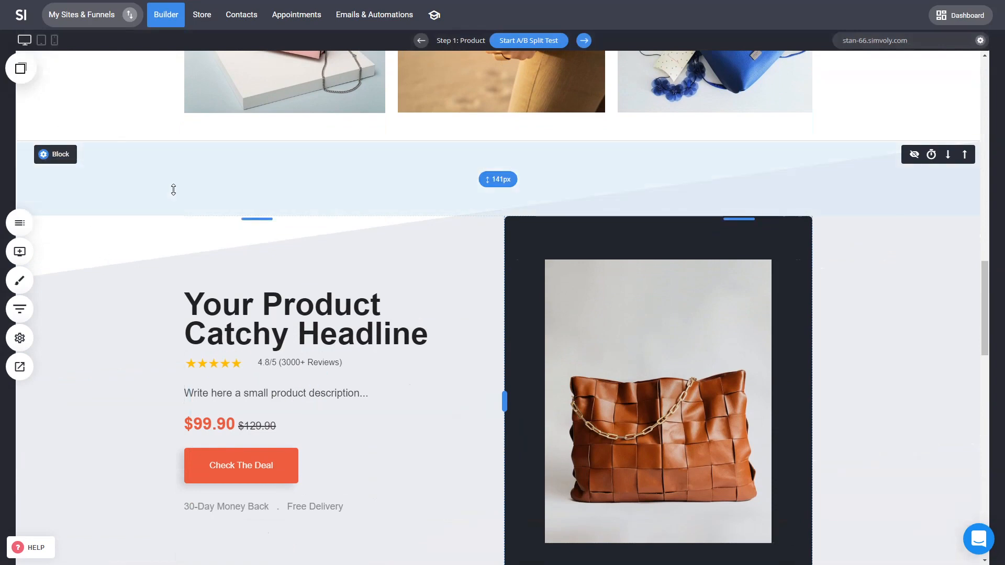
Step: Reopen and close the funnel overview, returning to the top of the product page
click(19, 309)
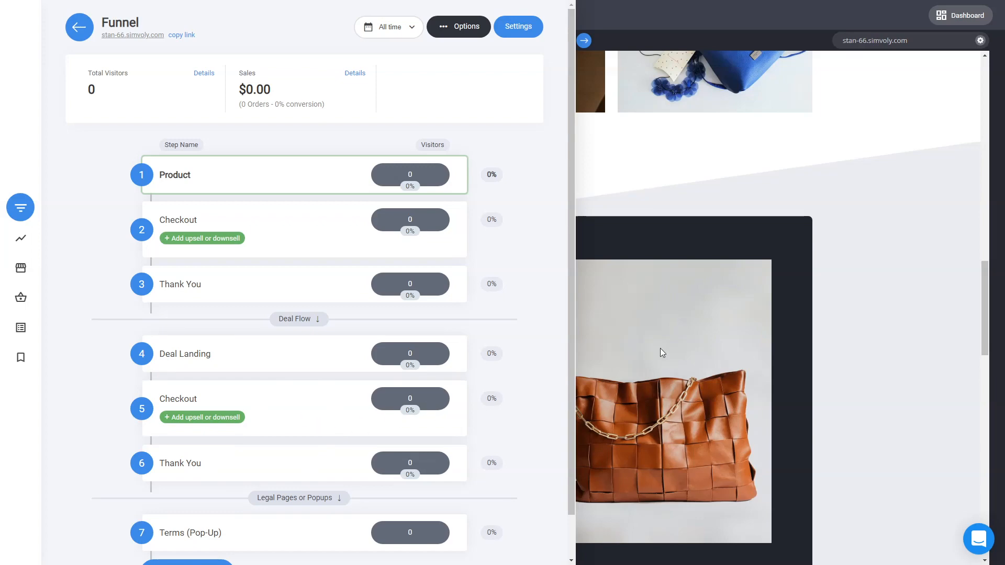
click(679, 339)
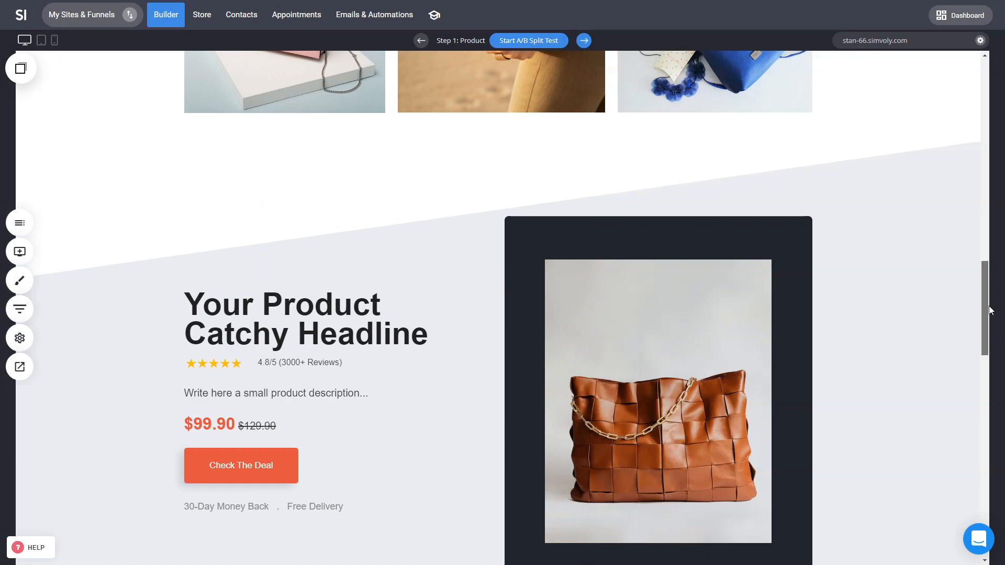
drag(985, 309, 983, 107)
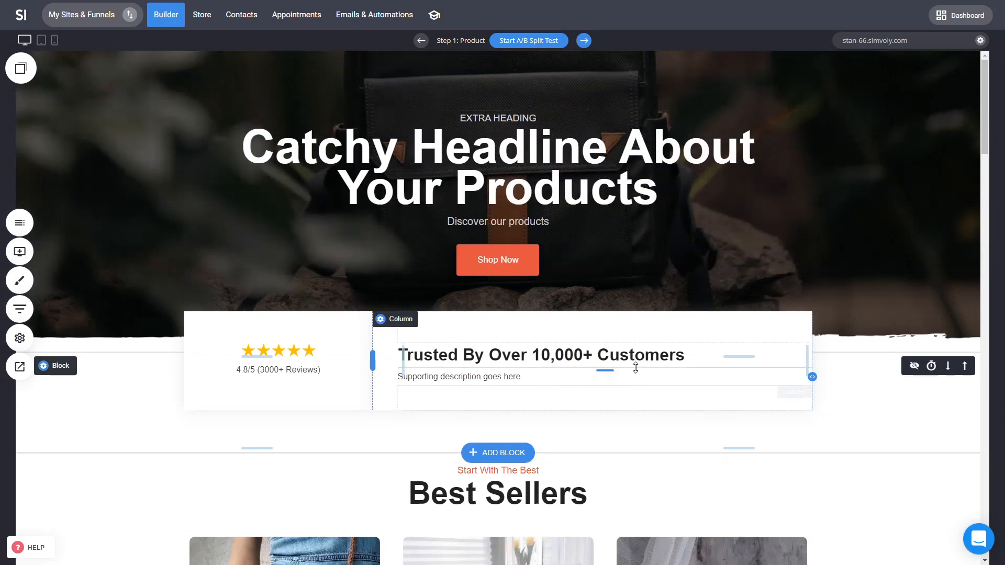
mouse_move(372, 364)
mouse_down()
mouse_move(424, 353)
mouse_move(370, 358)
mouse_up()
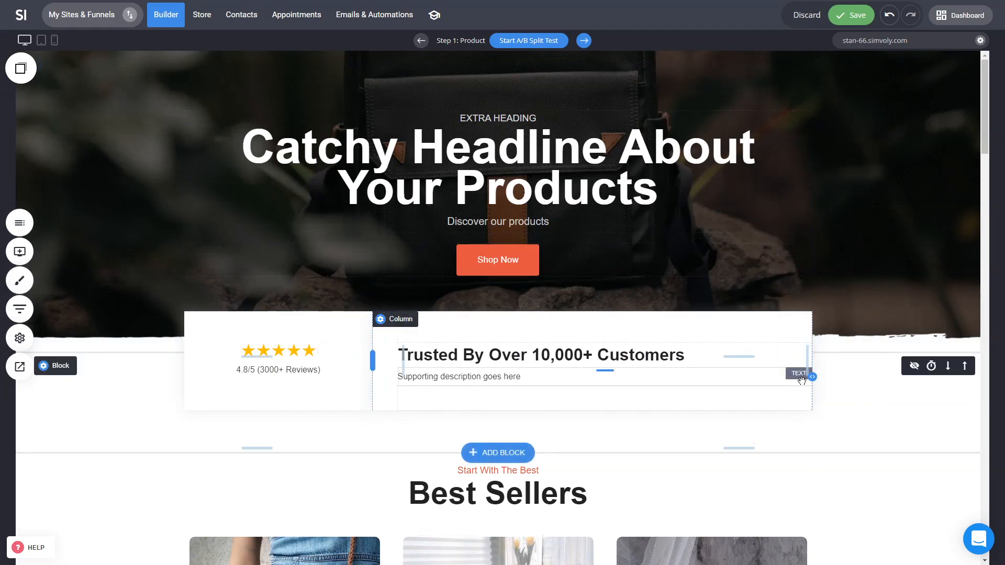
scroll(743, 381, down, 3)
mouse_move(524, 303)
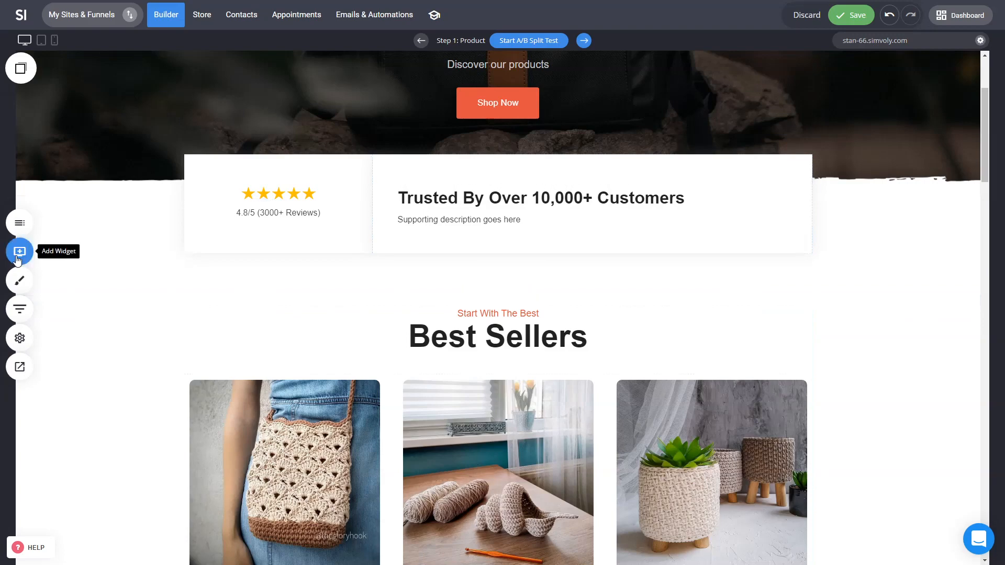
scroll(822, 433, up, 3)
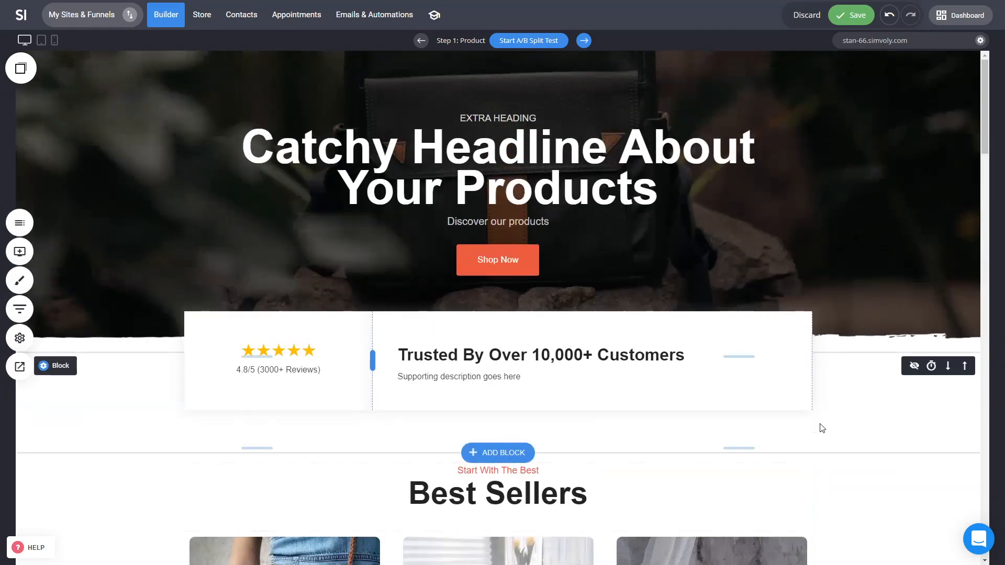
scroll(762, 407, down, 5)
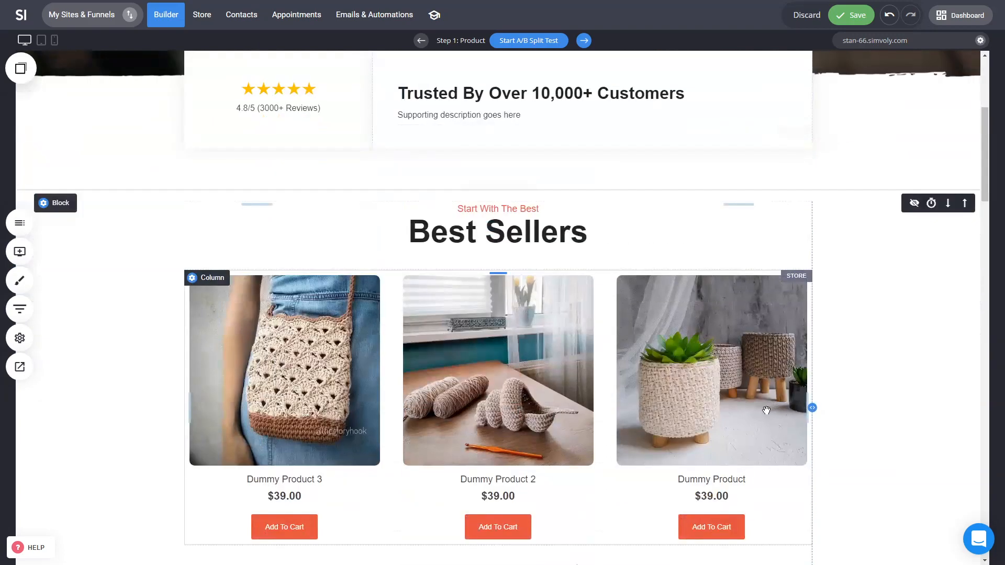
Step: Open the Best Sellers product feed settings and preview the Create a Product form
click(472, 327)
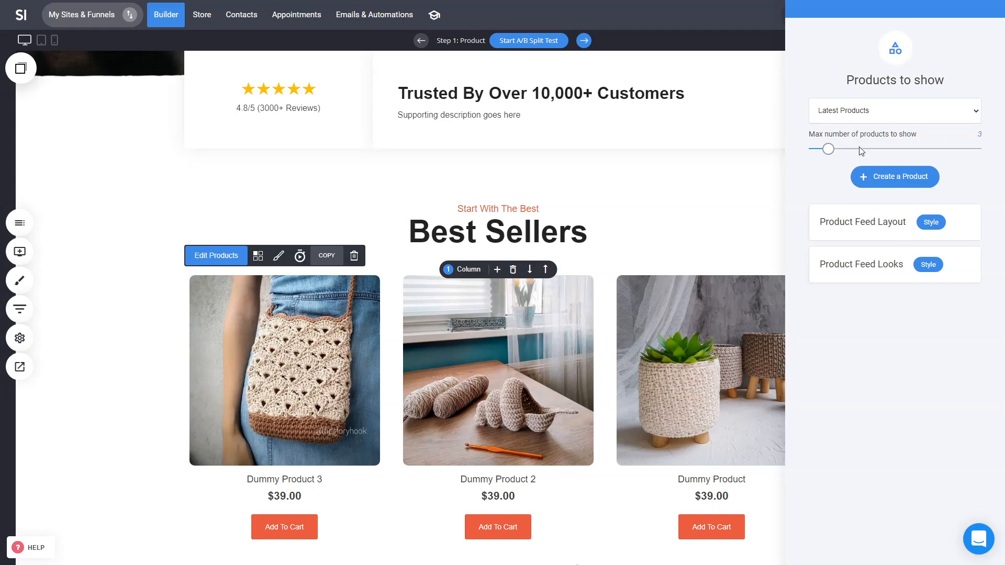
click(900, 178)
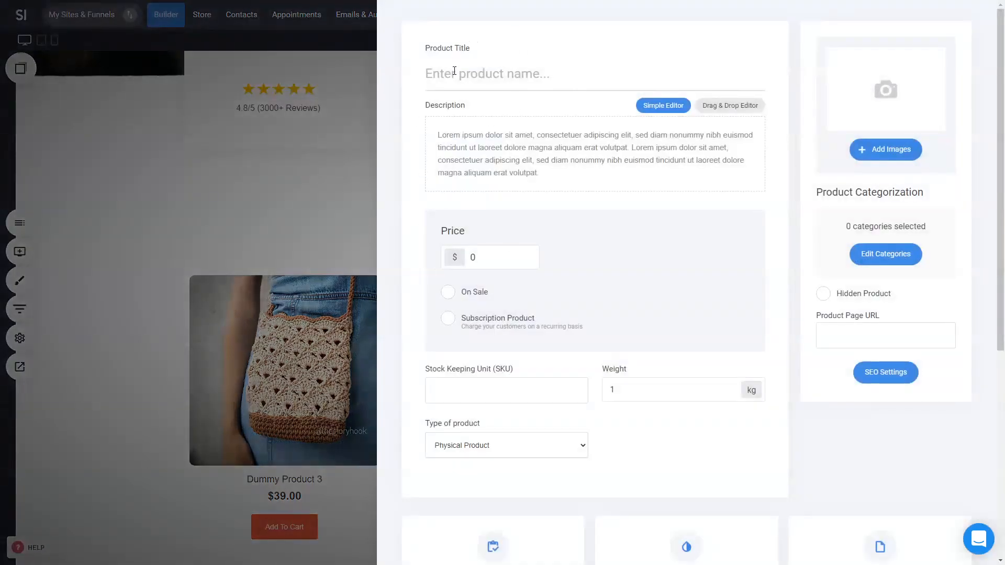
click(320, 235)
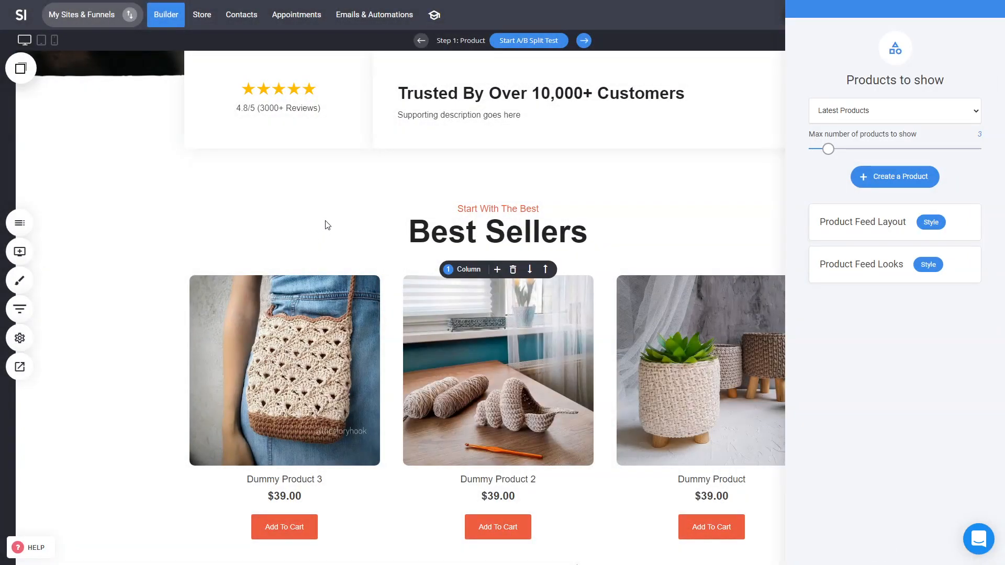
Step: Open the store's product list and inspect Dummy Product's details
click(203, 18)
click(466, 249)
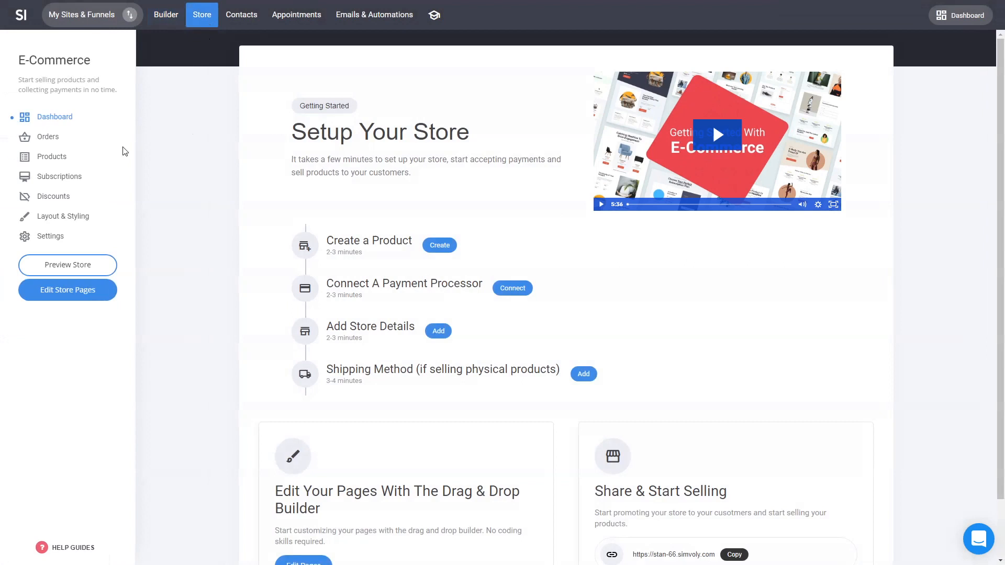
click(60, 156)
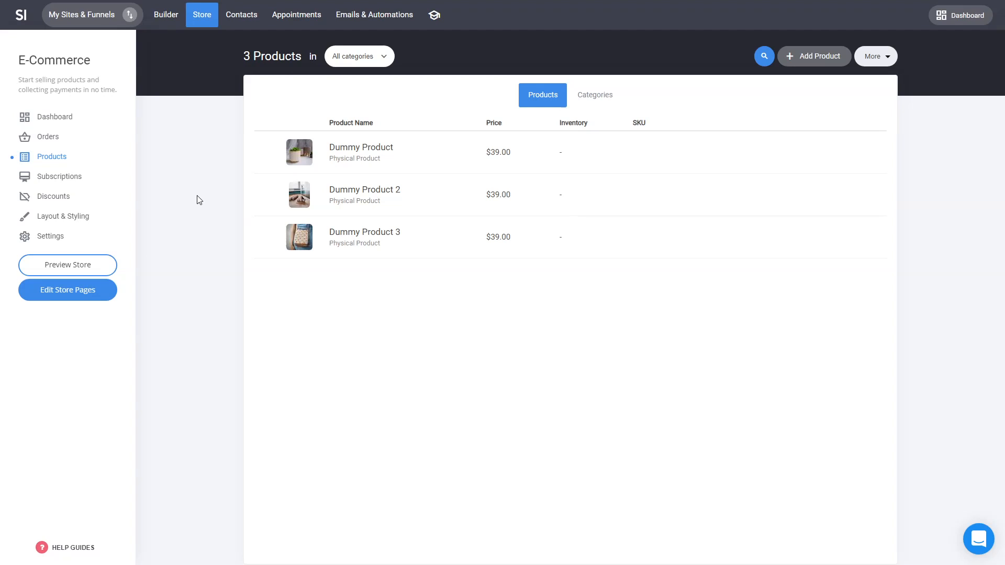
click(366, 148)
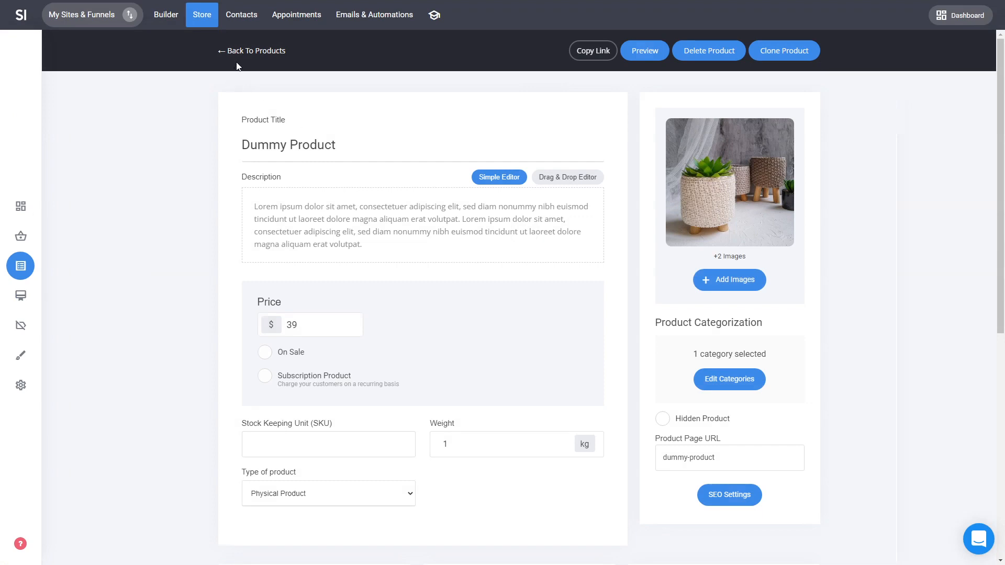
click(269, 51)
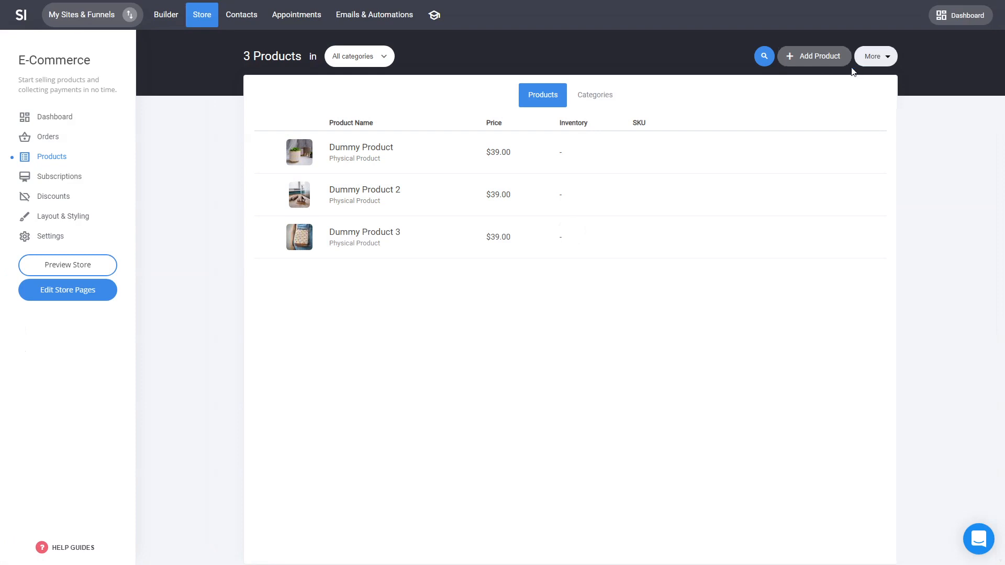
Step: Review the product types offered for a new product and return to the page builder
click(821, 63)
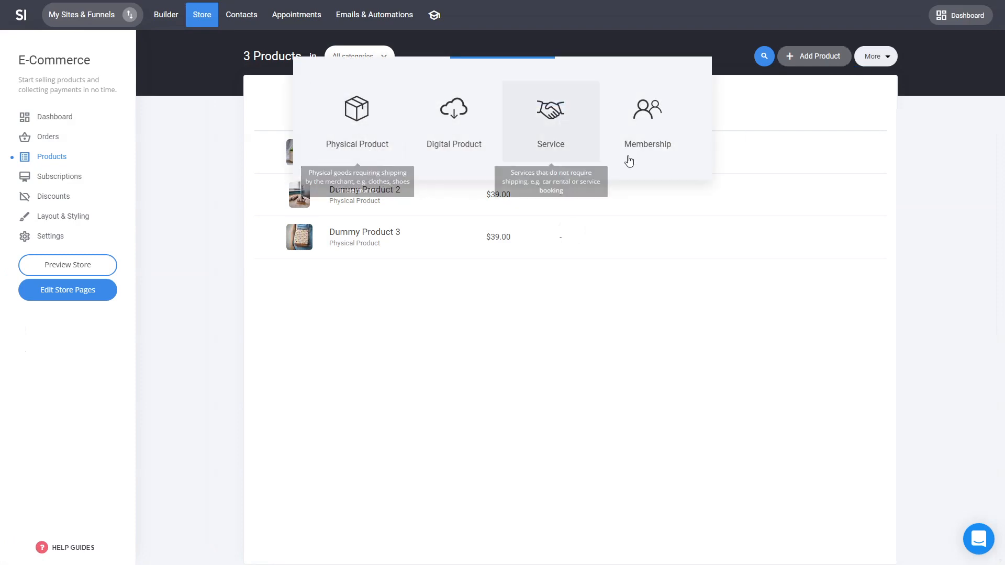
click(556, 330)
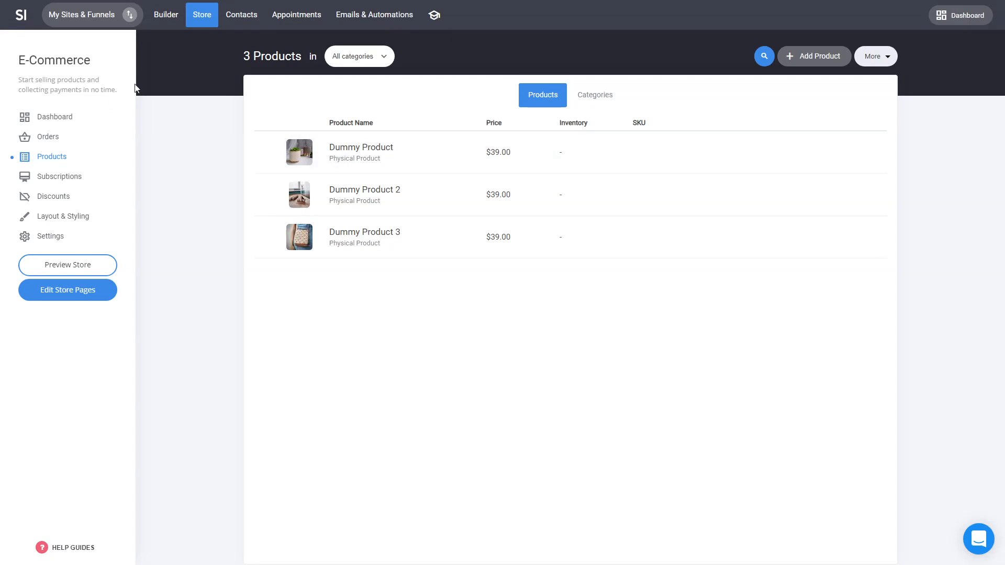
click(175, 24)
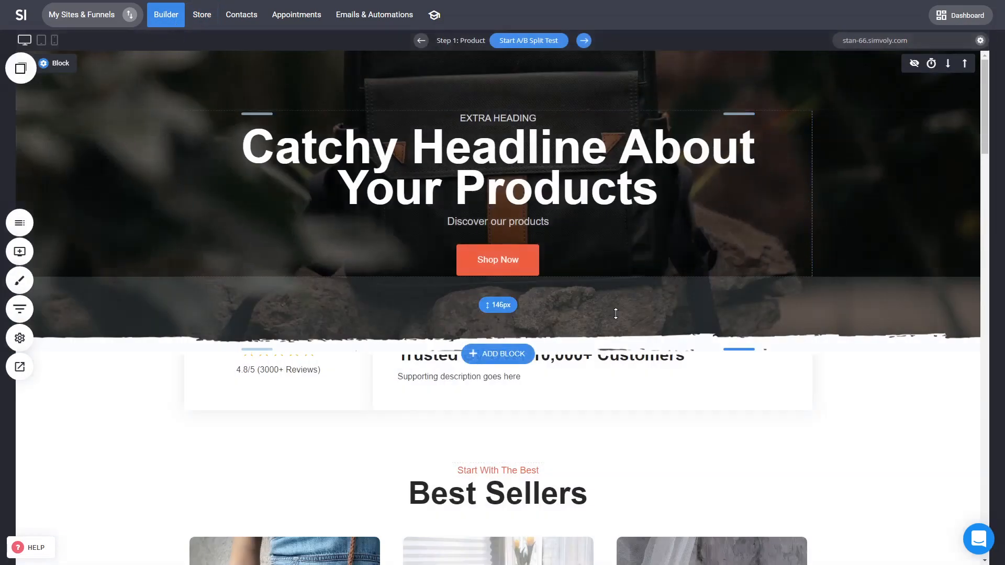
Step: Set the Best Sellers feed to show only selected products, choosing Dummy Product 2 and Dummy Product
scroll(612, 277, down, 5)
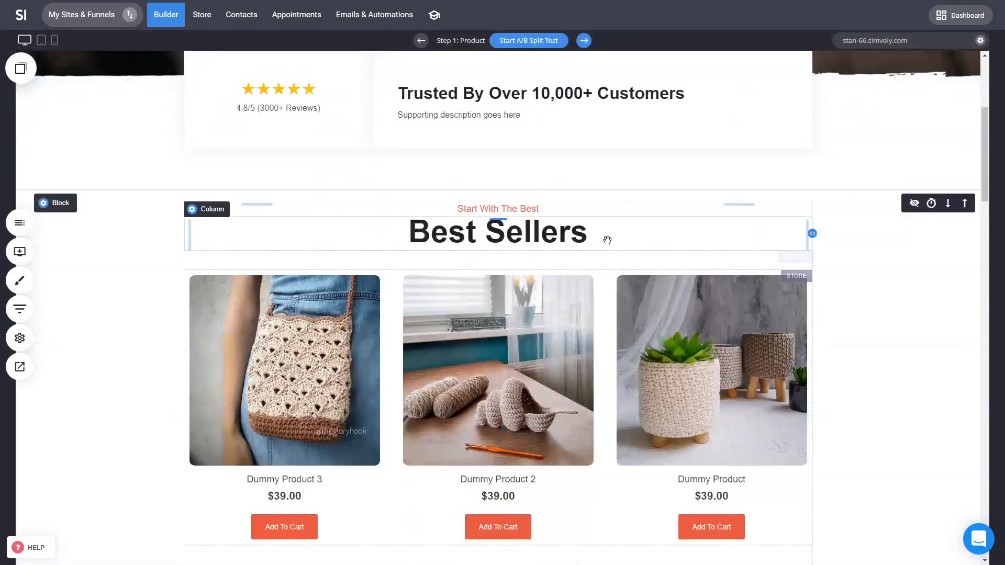
click(507, 346)
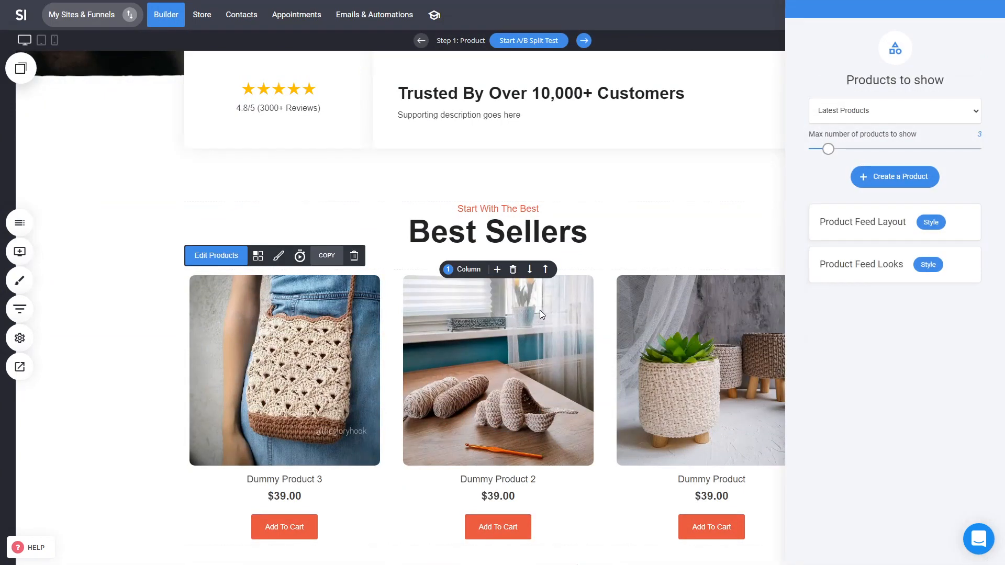
click(898, 120)
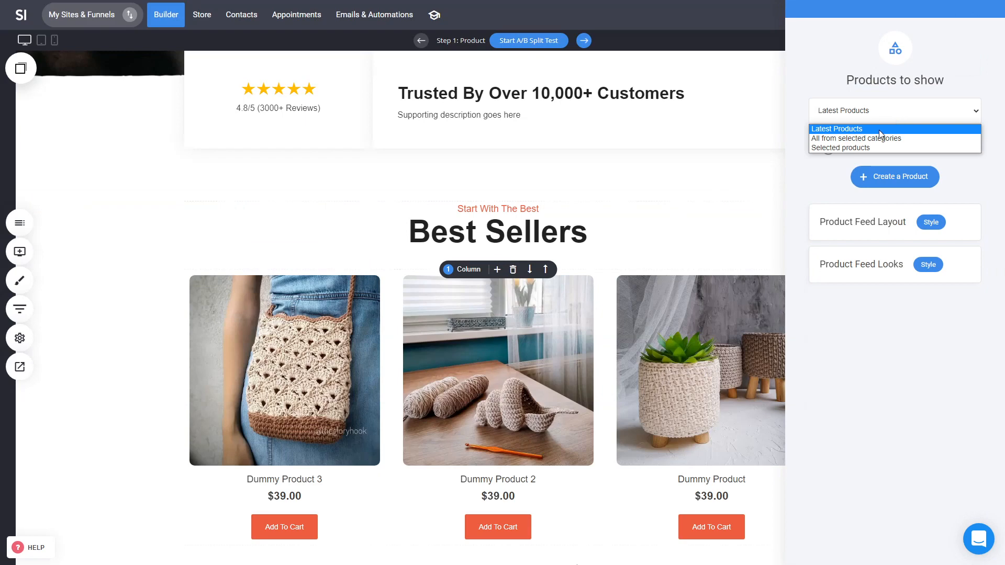
click(866, 147)
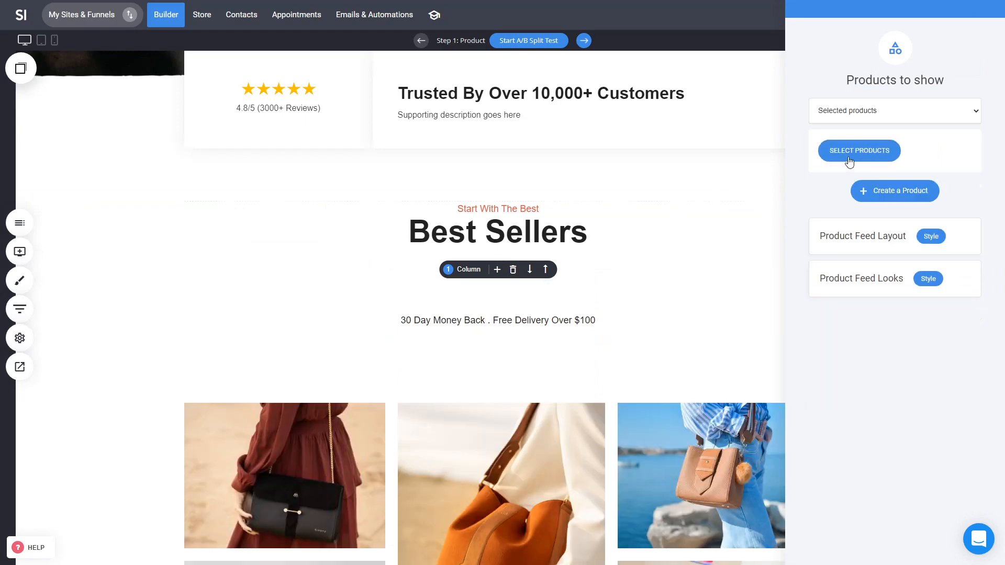
click(848, 156)
click(473, 149)
click(473, 127)
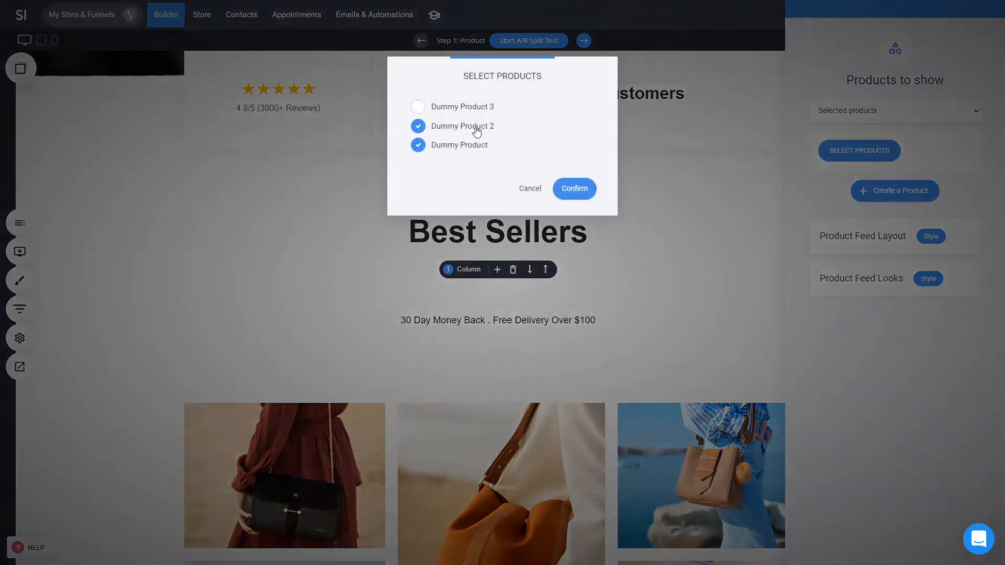
click(582, 189)
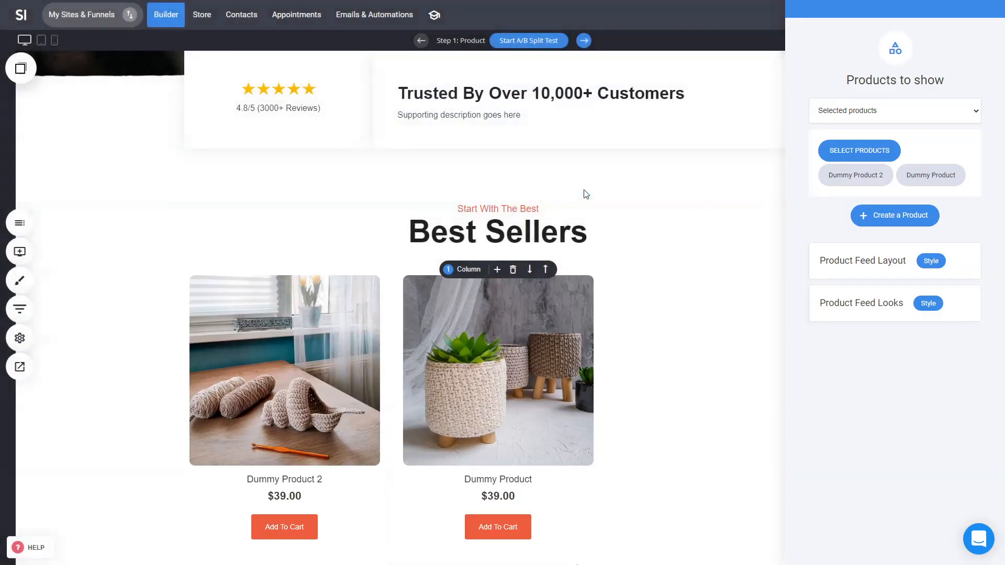
Step: Set the product feed layout to 2 products per row
click(926, 262)
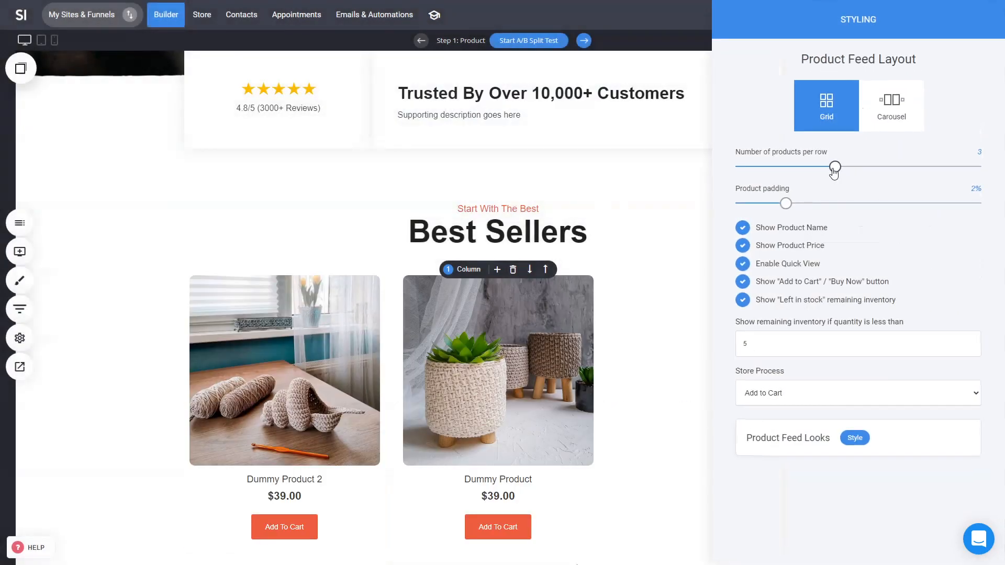
drag(835, 168, 785, 167)
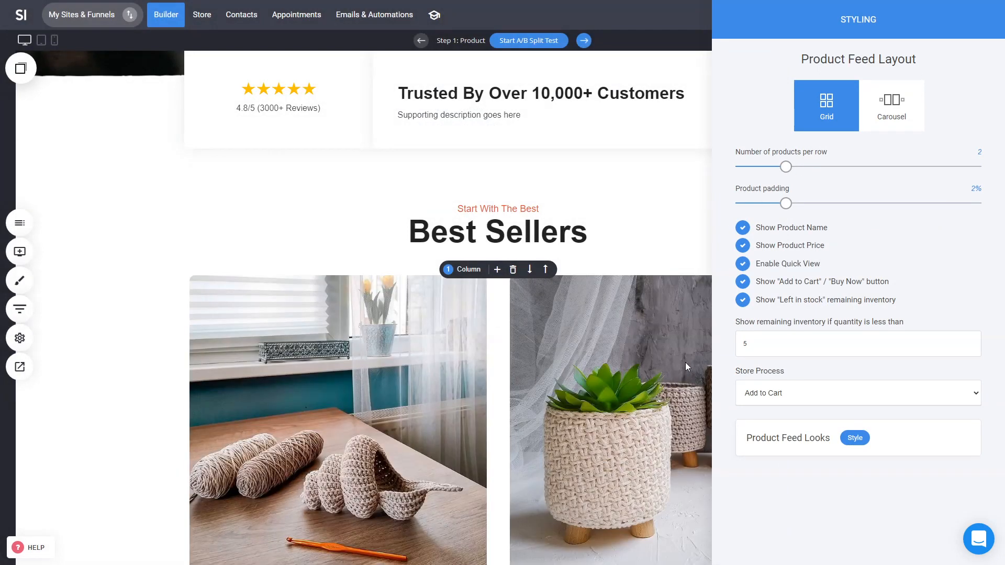
Step: Set the product feed images to the 5:4 - Wide size ratio
click(855, 438)
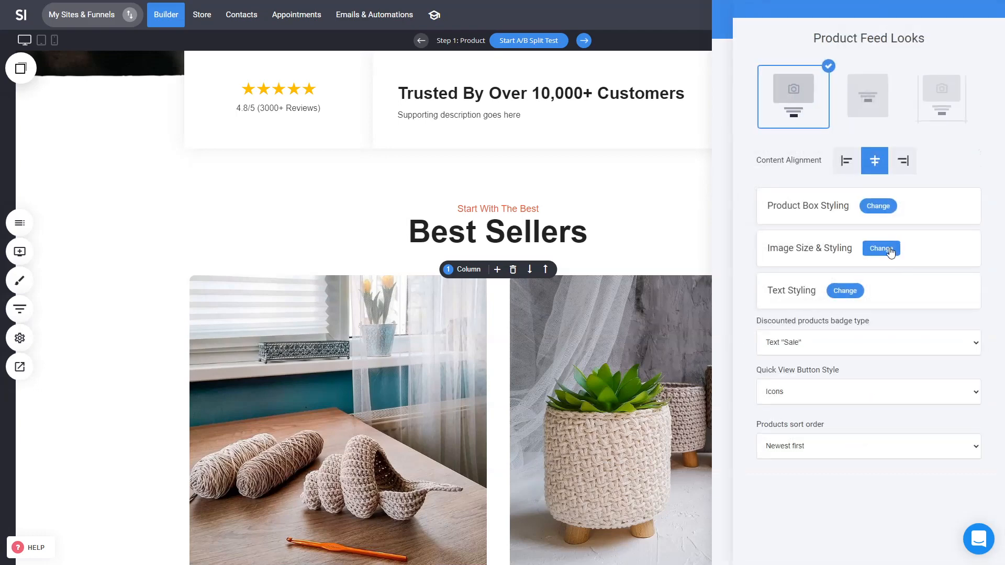
click(893, 252)
click(836, 169)
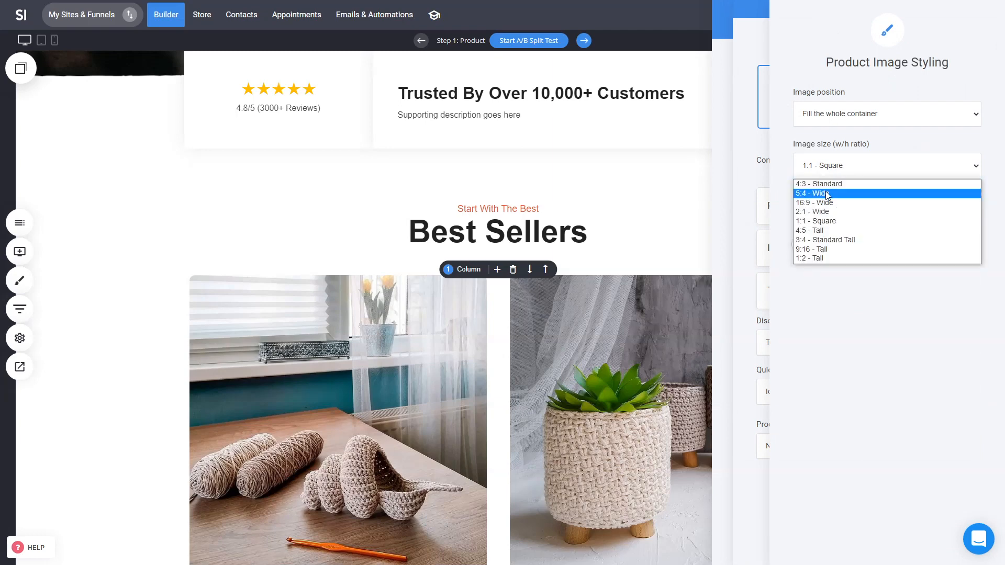
click(827, 194)
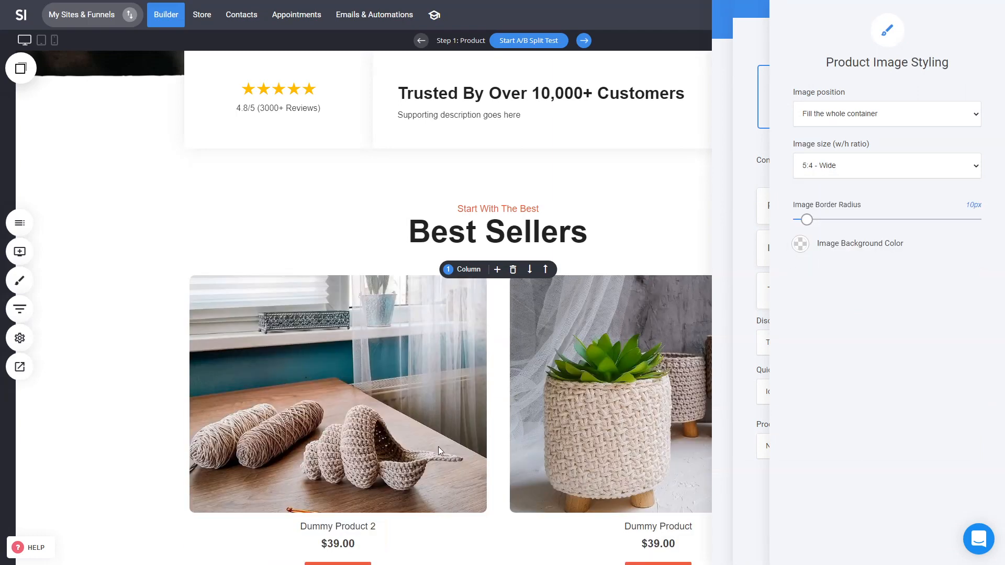
click(546, 376)
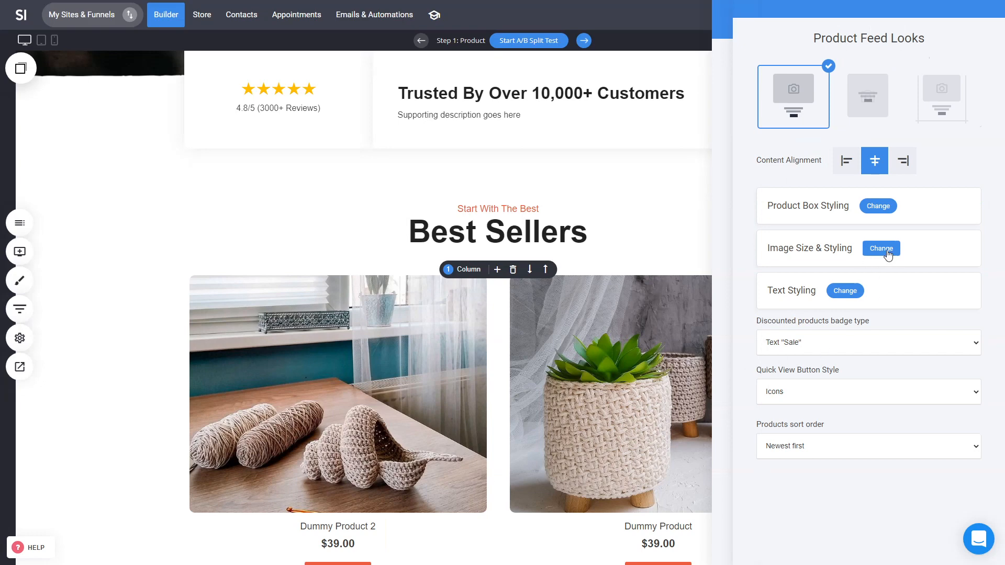
Step: Set the product title font size to 26px and make the titles bold
click(856, 291)
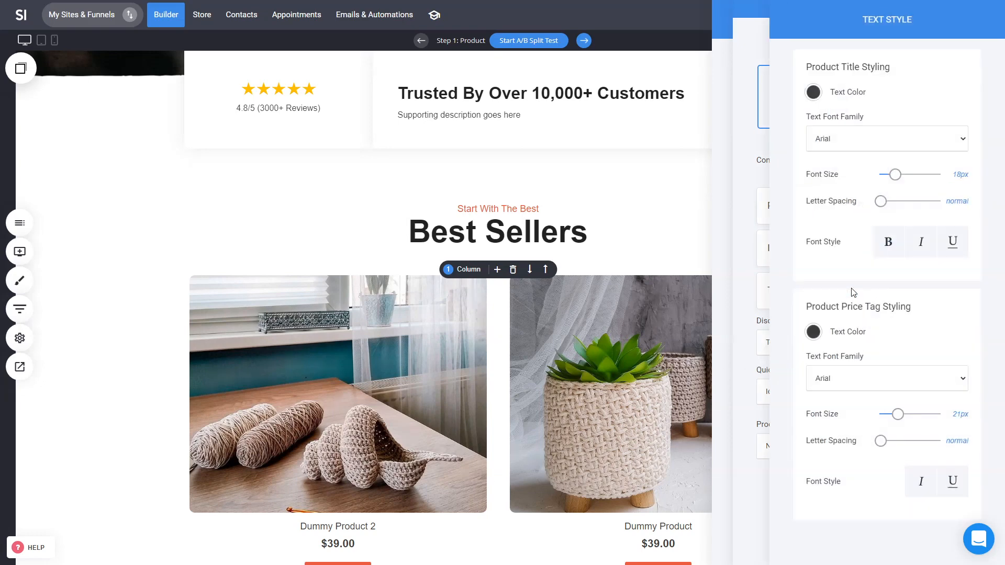
drag(895, 177, 900, 177)
click(889, 244)
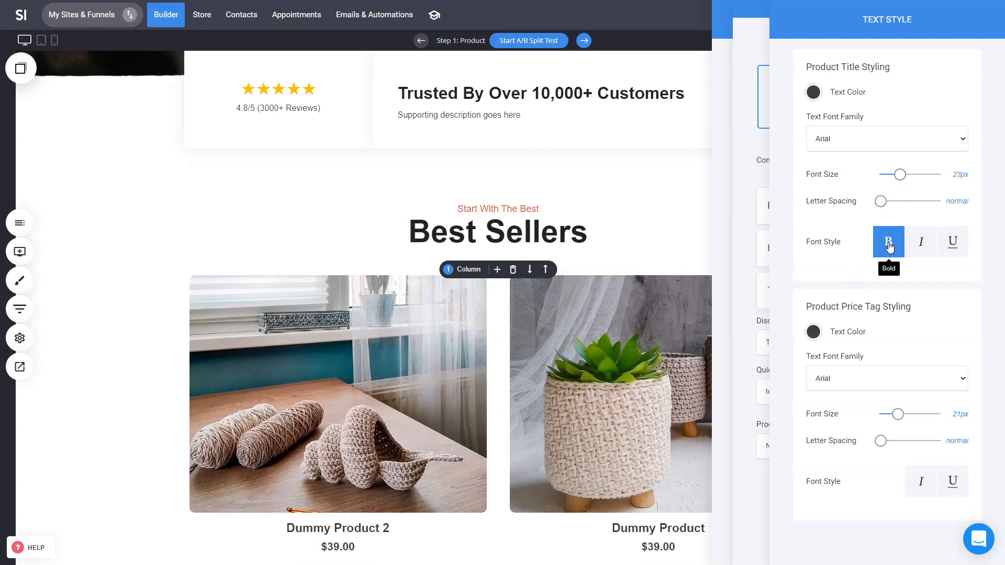
click(921, 247)
click(921, 247)
click(893, 250)
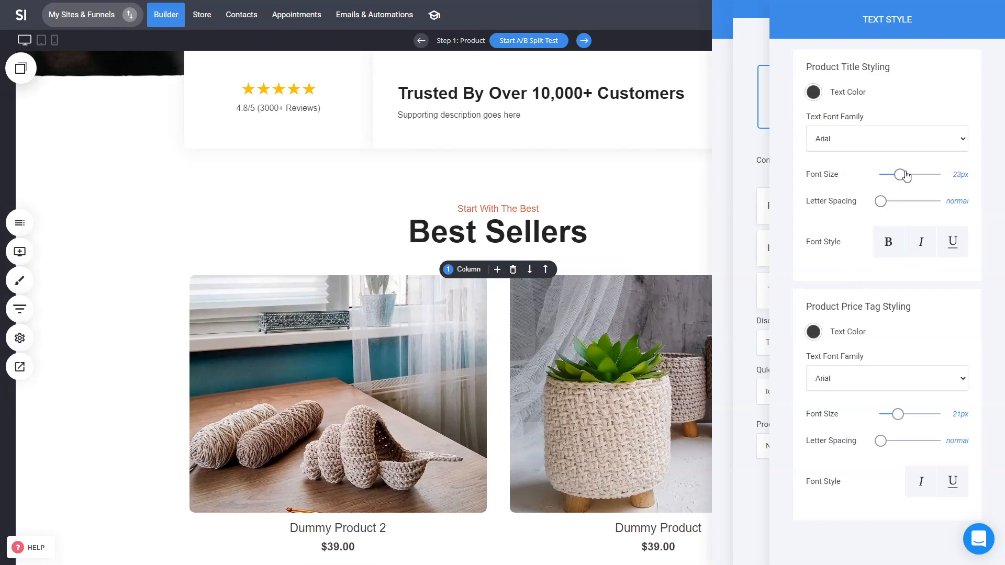
drag(904, 179, 906, 179)
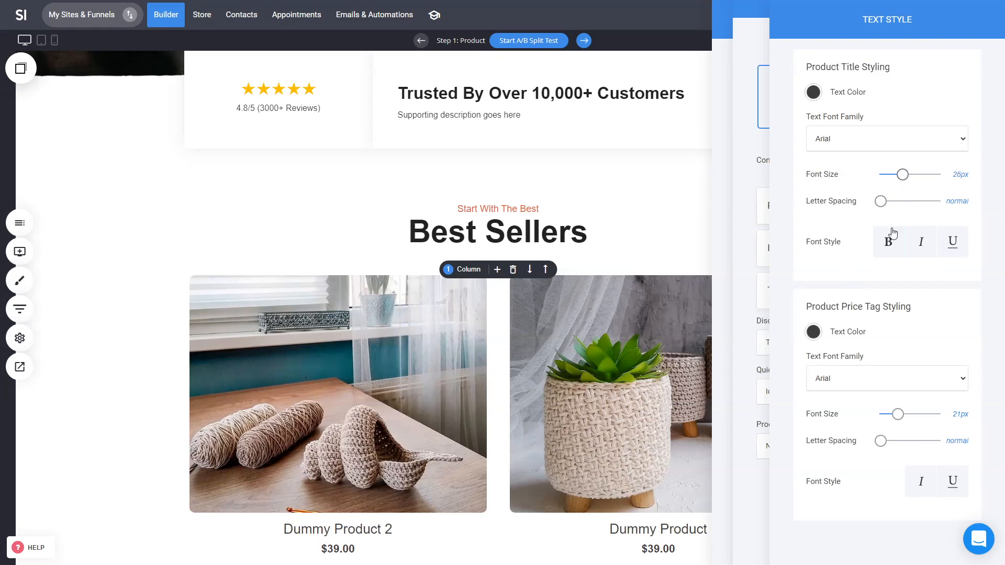
click(892, 247)
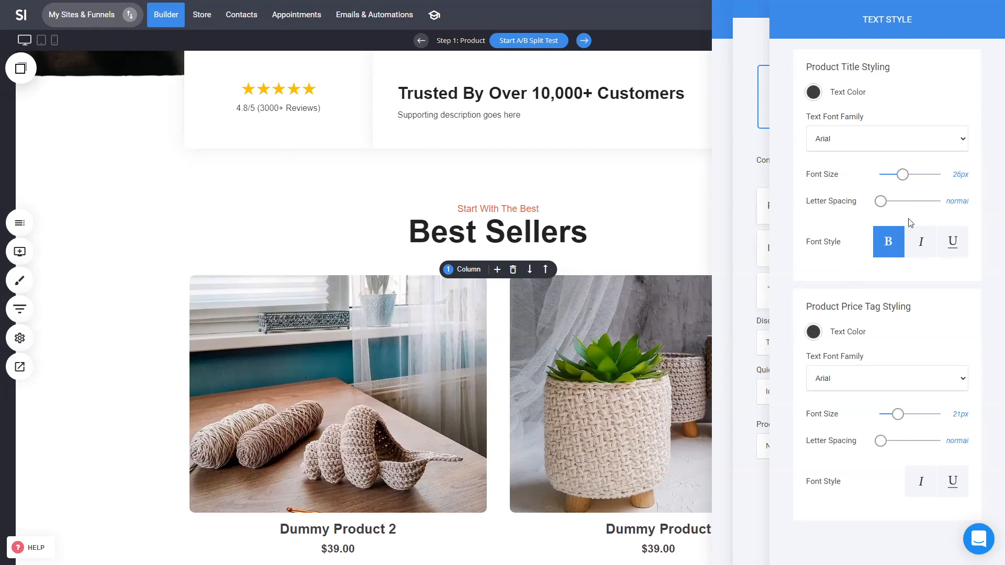
click(736, 239)
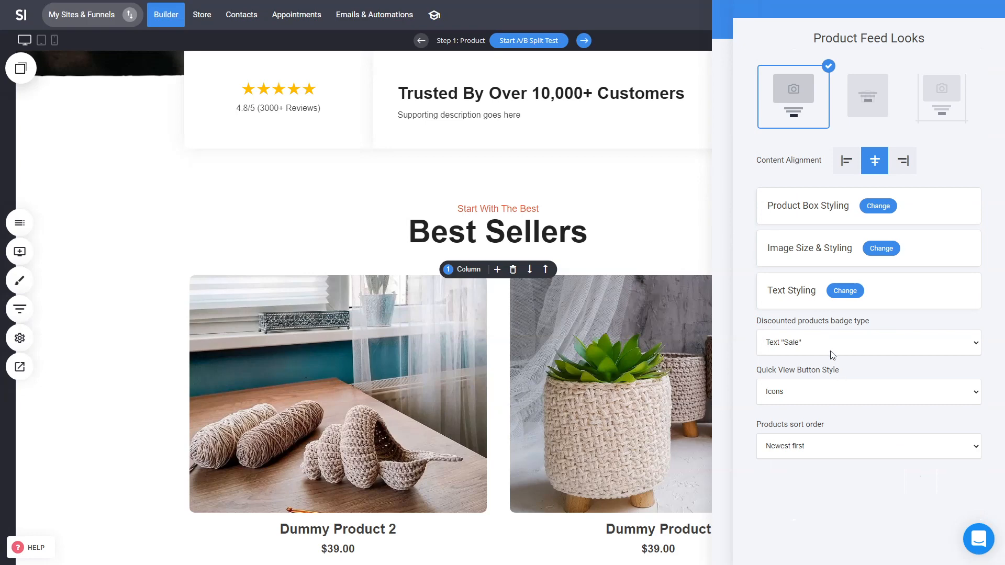
Step: Close the product feed settings and save the page
click(623, 369)
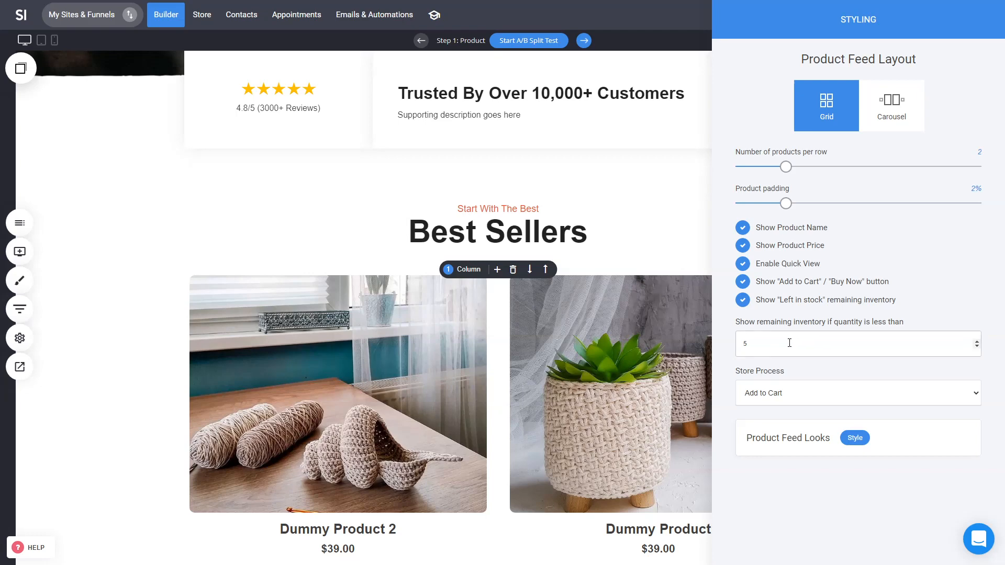
click(614, 409)
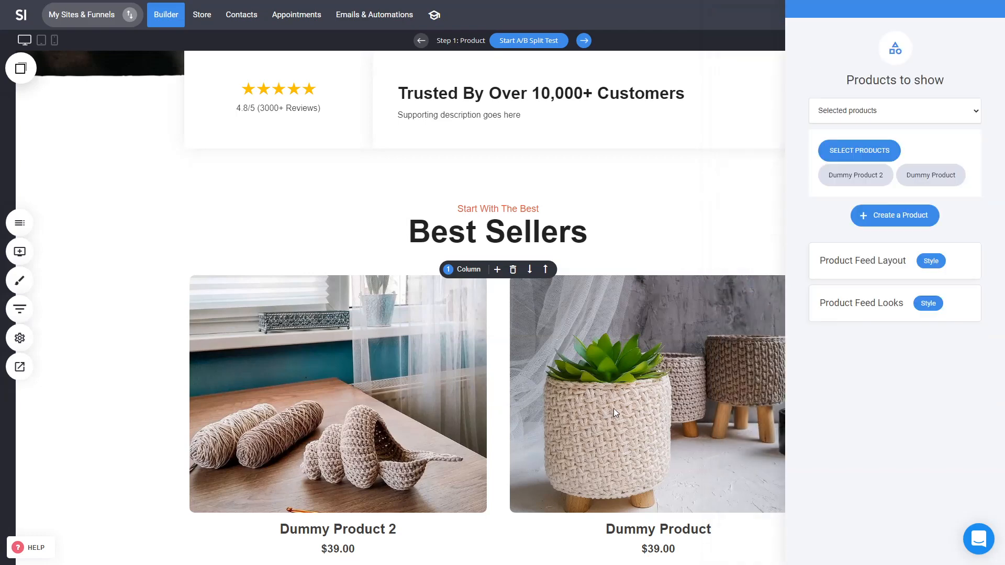
click(659, 395)
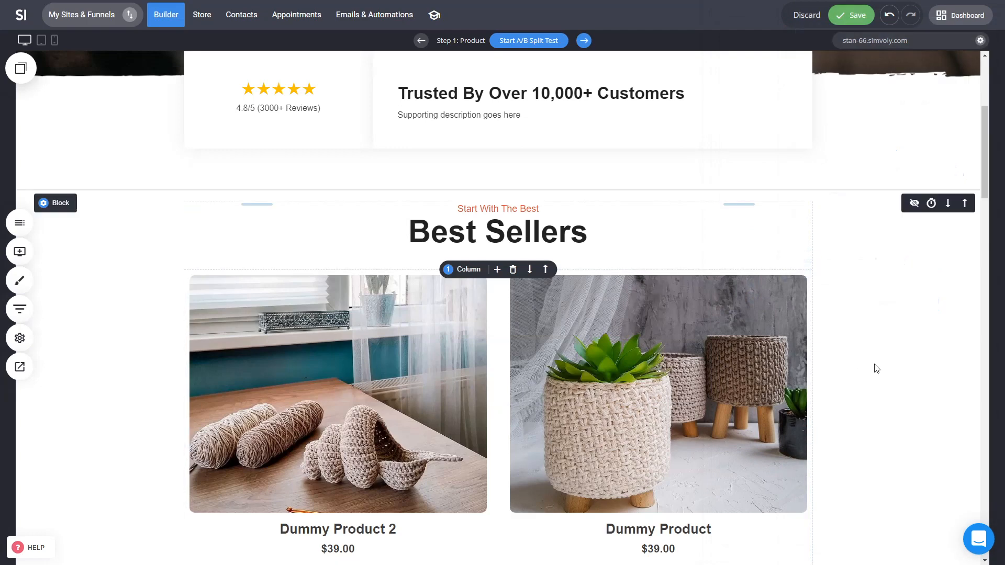
scroll(785, 341, down, 3)
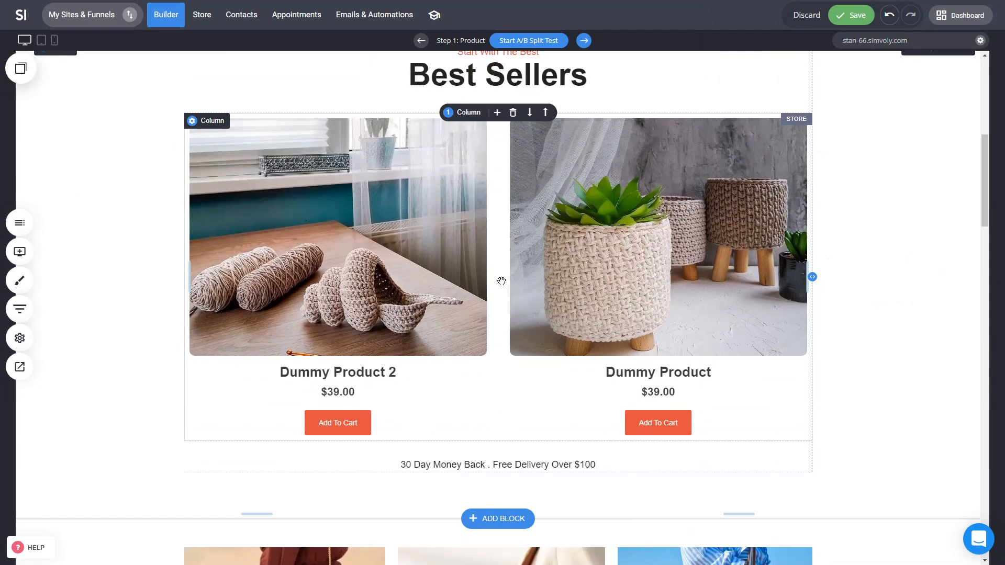
key(ctrl+s)
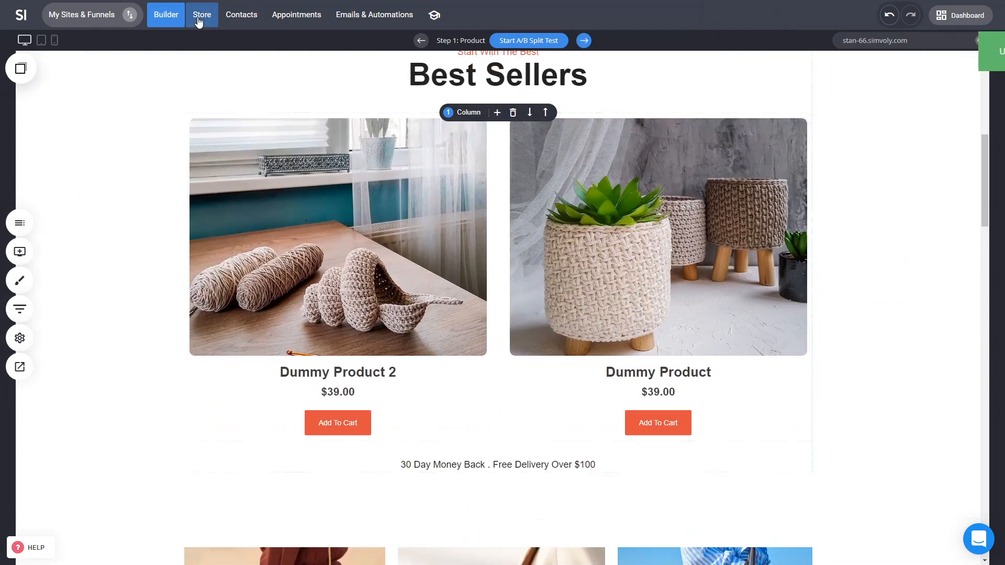
Step: Enable inventory tracking for Dummy Product 2 with 3 available in stock and save the product
click(202, 19)
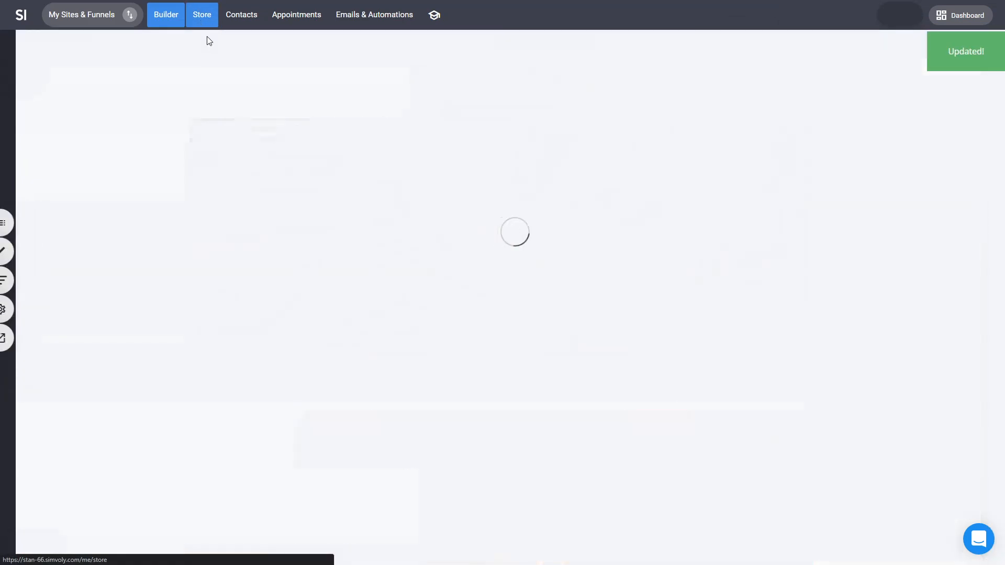
click(51, 157)
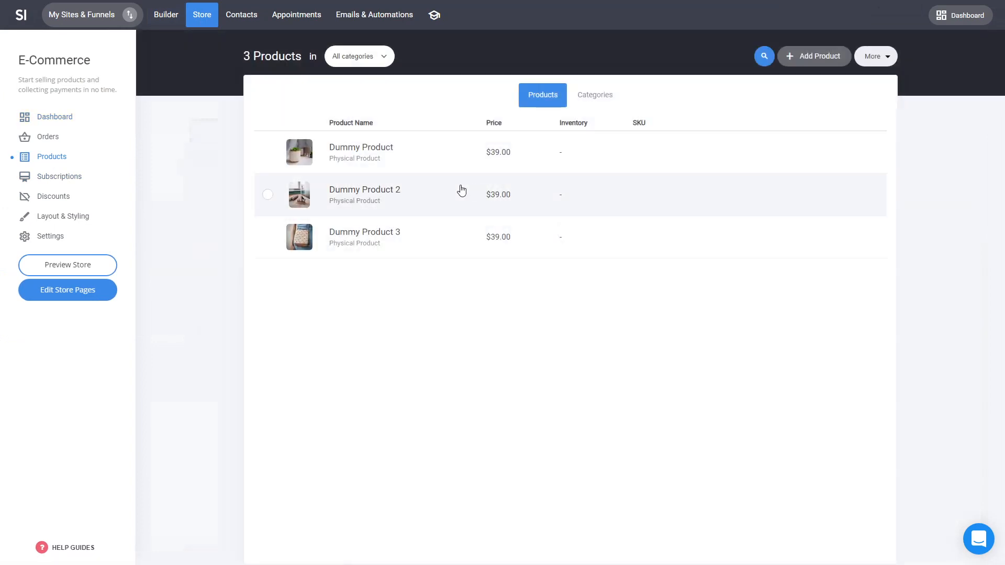
click(384, 193)
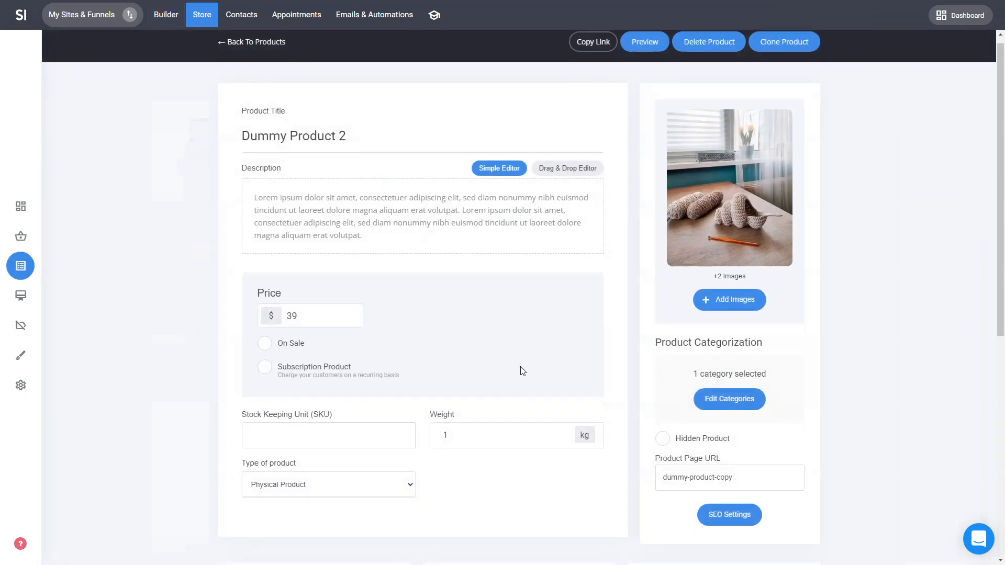
scroll(522, 371, down, 5)
click(328, 472)
click(801, 85)
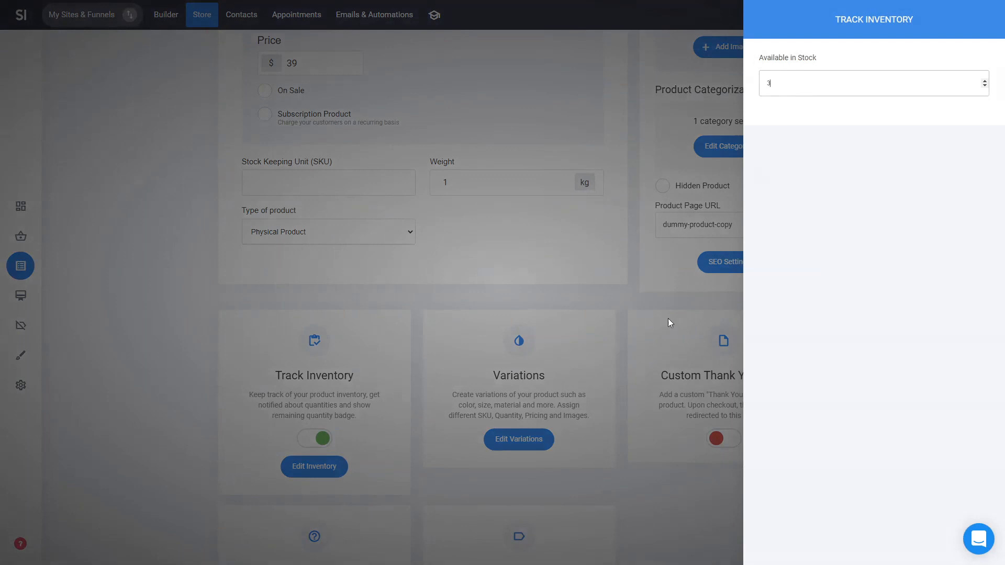
click(636, 365)
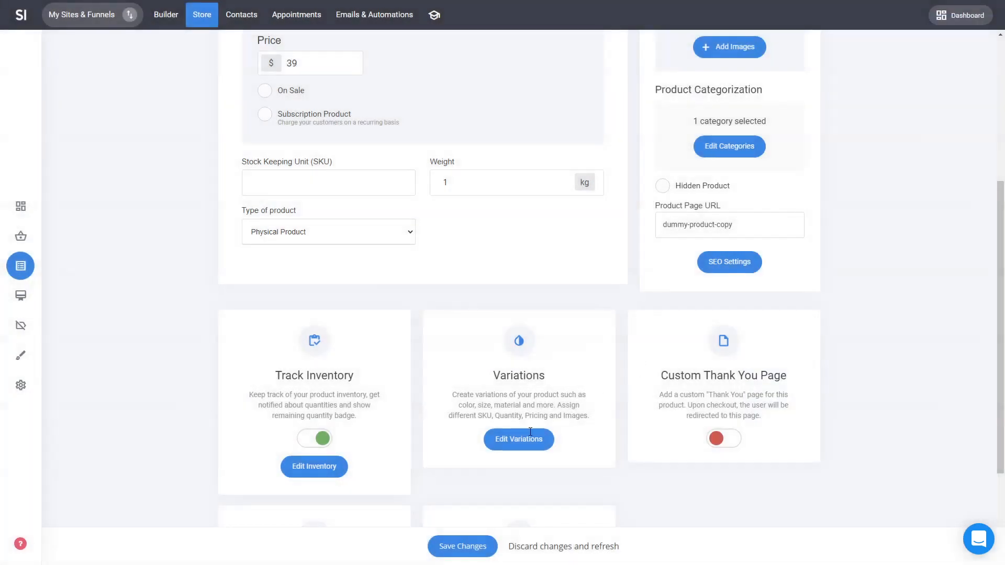
click(464, 545)
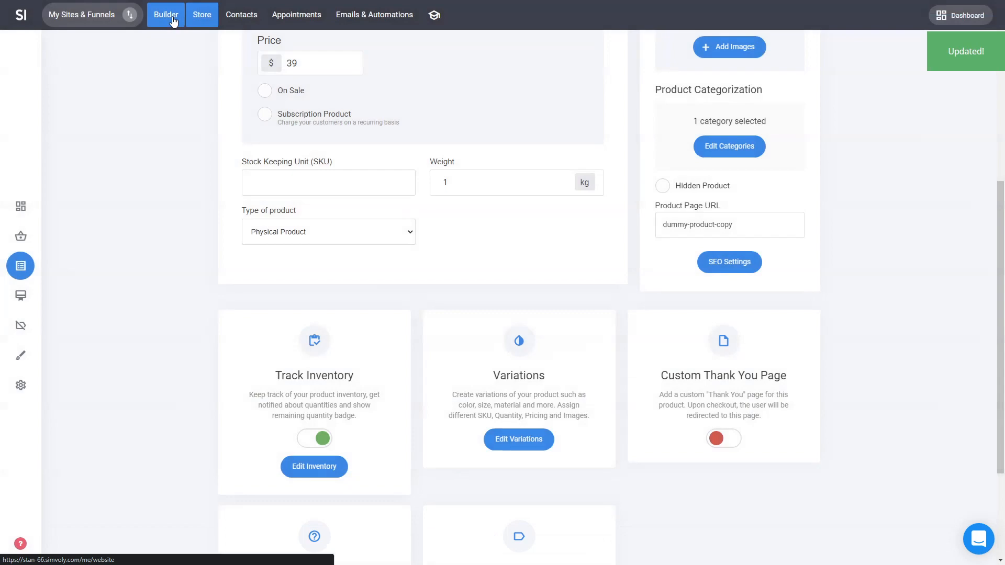
Step: Return to the page builder and review the updated Best Sellers product feed
click(173, 17)
scroll(610, 256, down, 8)
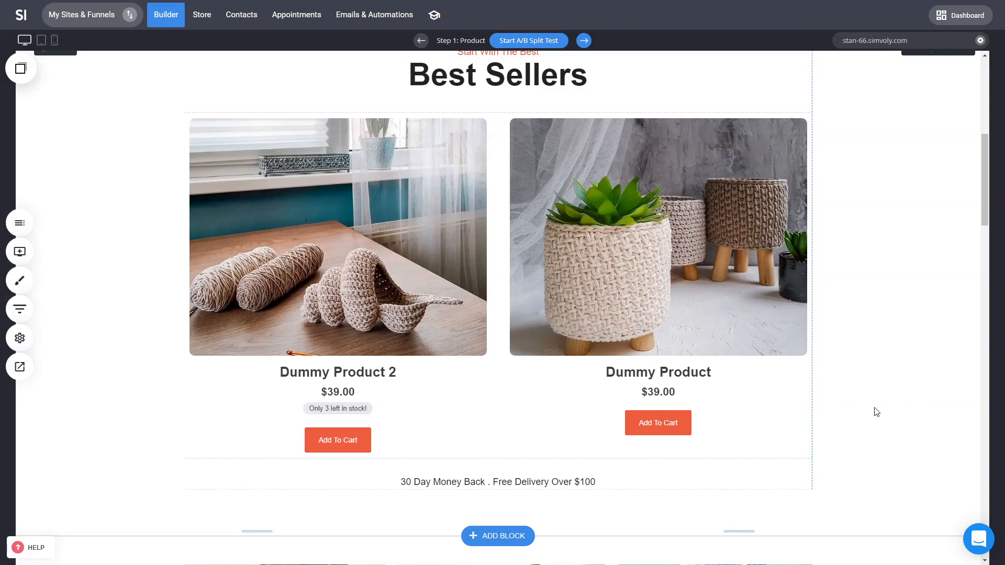
scroll(893, 397, up, 5)
scroll(894, 397, down, 3)
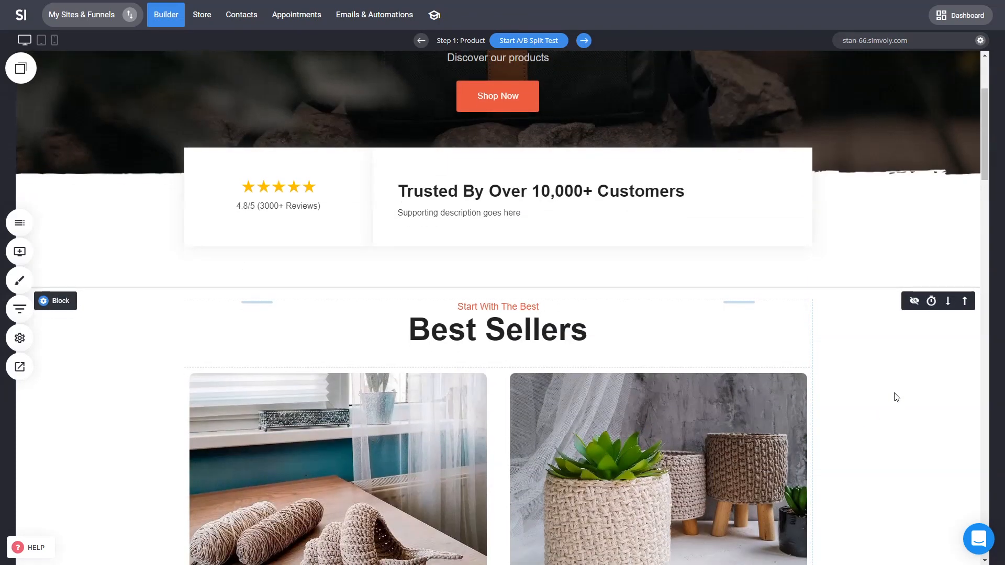
Step: Browse the available widgets and scroll through the product page's lower sections
click(31, 261)
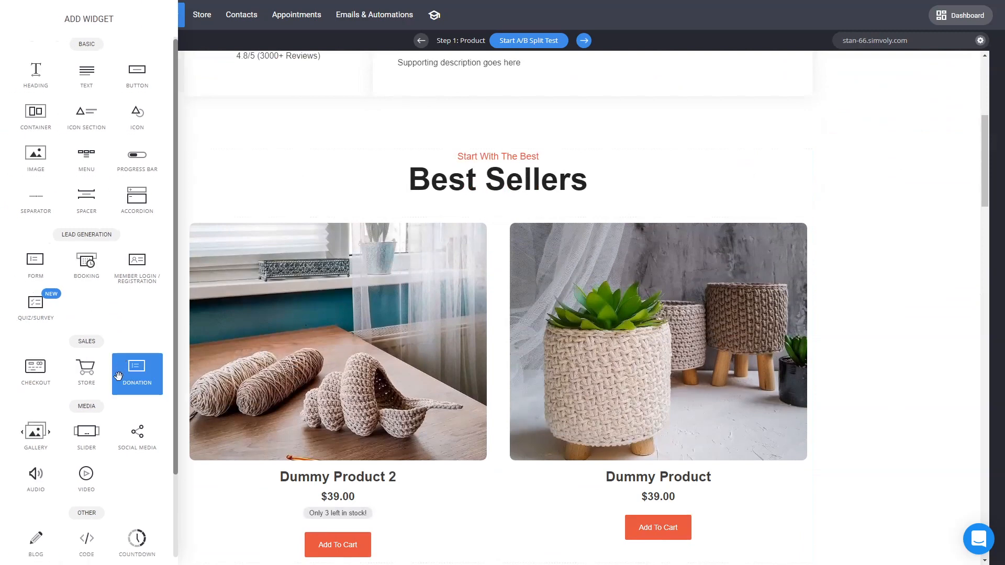
scroll(131, 408, down, 2)
click(841, 335)
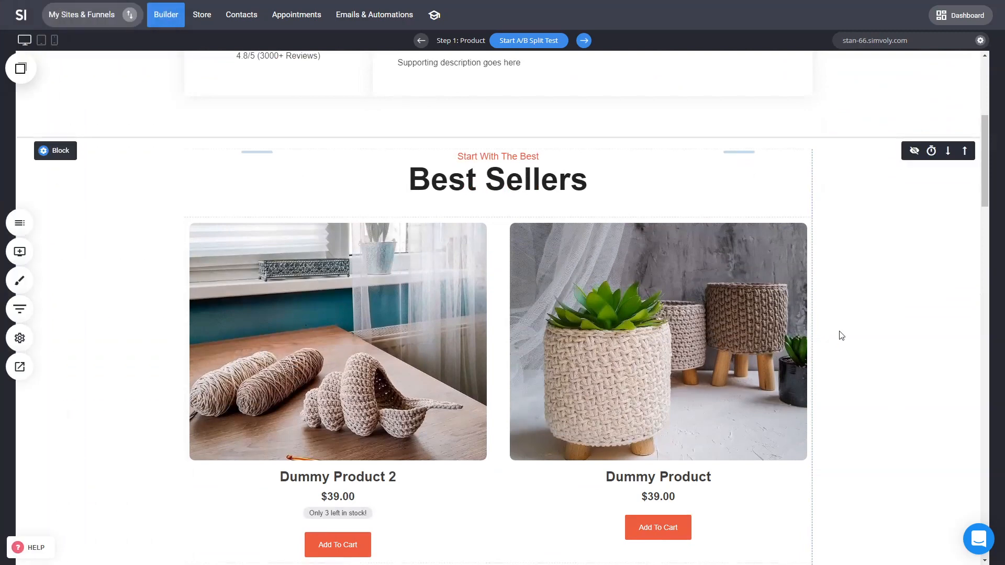
scroll(840, 335, down, 7)
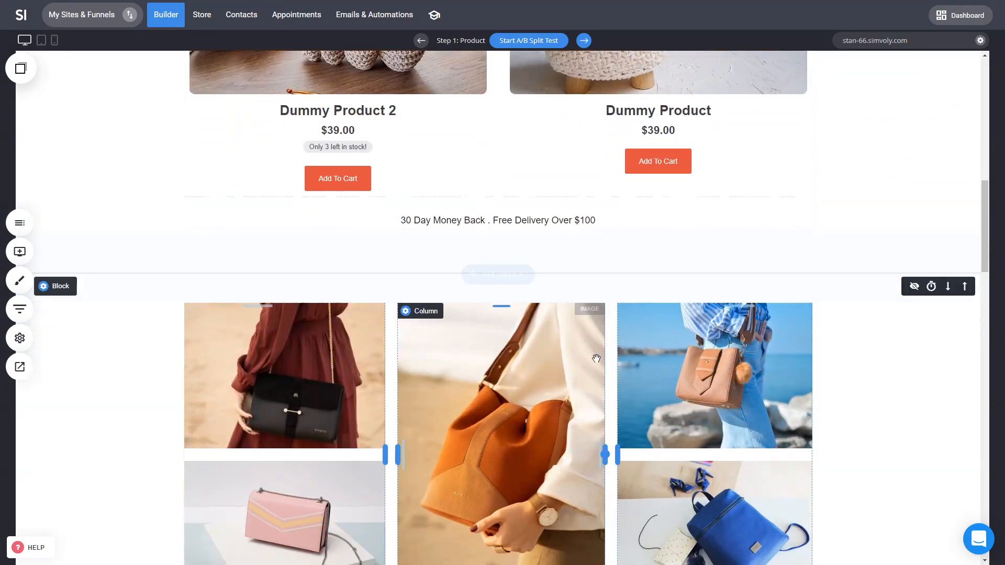
scroll(864, 421, down, 5)
scroll(865, 420, down, 6)
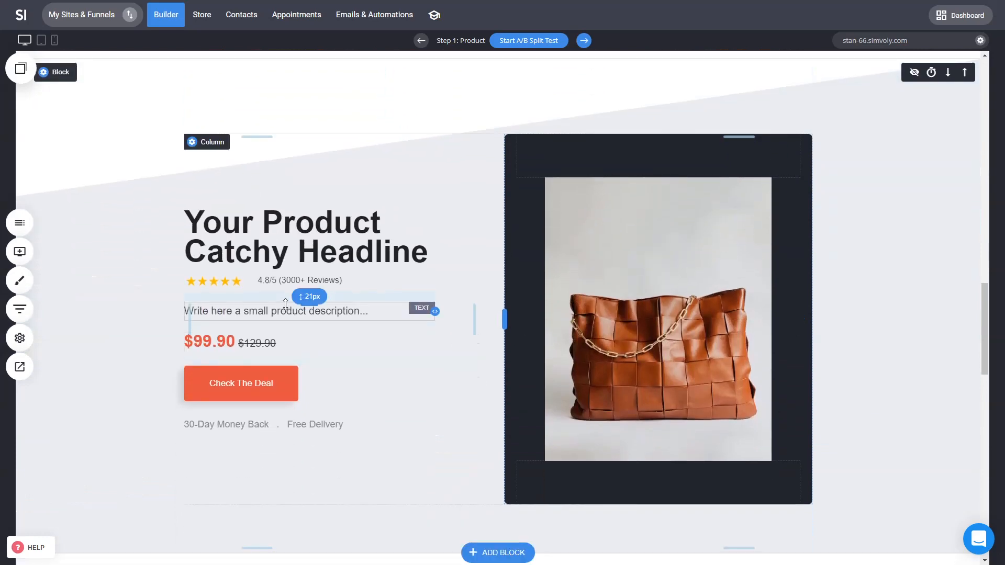
Step: Insert a countdown widget below the product description and delete it again
click(20, 251)
scroll(144, 432, down, 2)
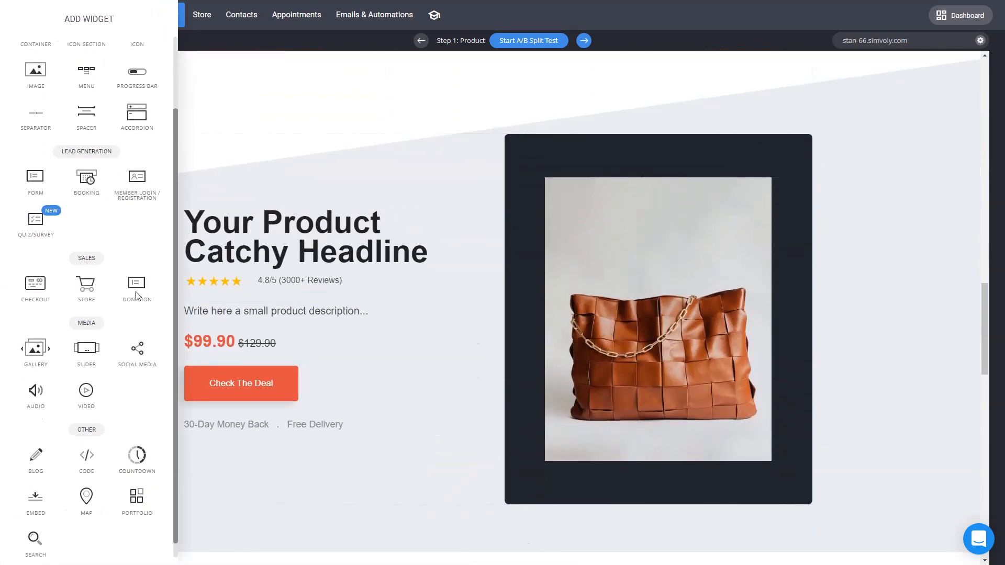
drag(144, 432, 287, 316)
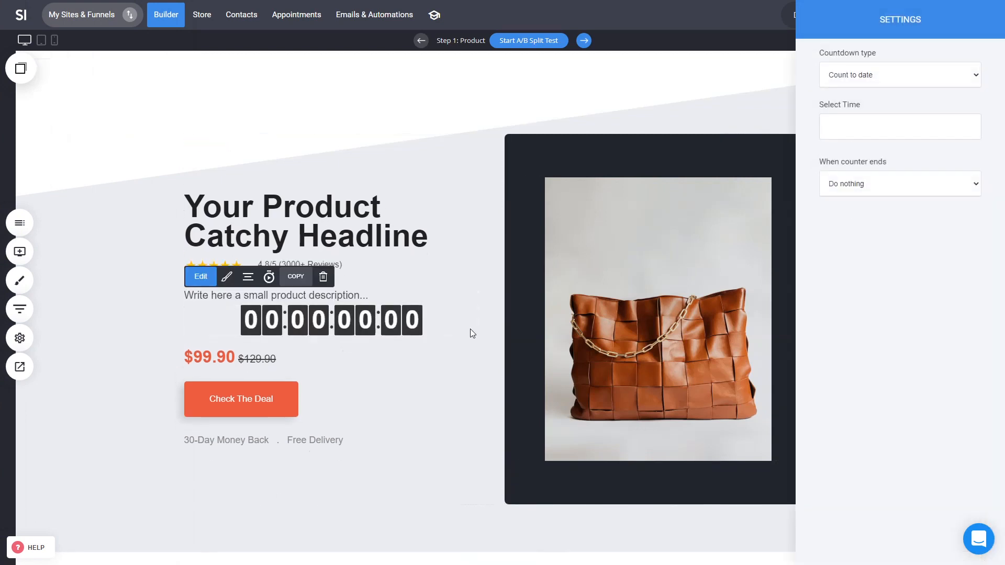
key(Delete)
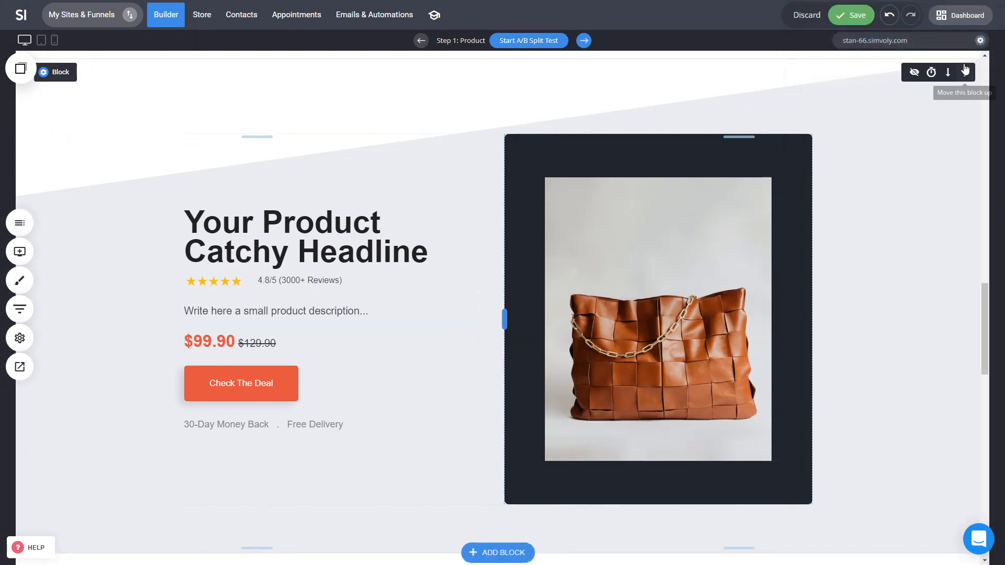
Step: Save the page and shift the divider between the hero's two columns to narrow the product image column
click(853, 19)
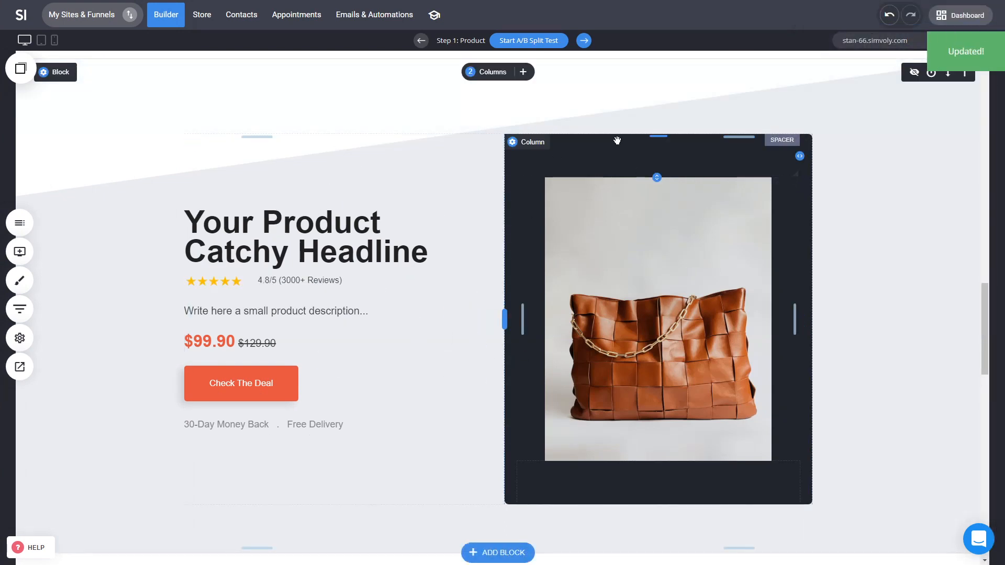
mouse_move(660, 460)
mouse_down()
mouse_move(658, 381)
mouse_move(657, 455)
mouse_up()
click(674, 311)
click(723, 202)
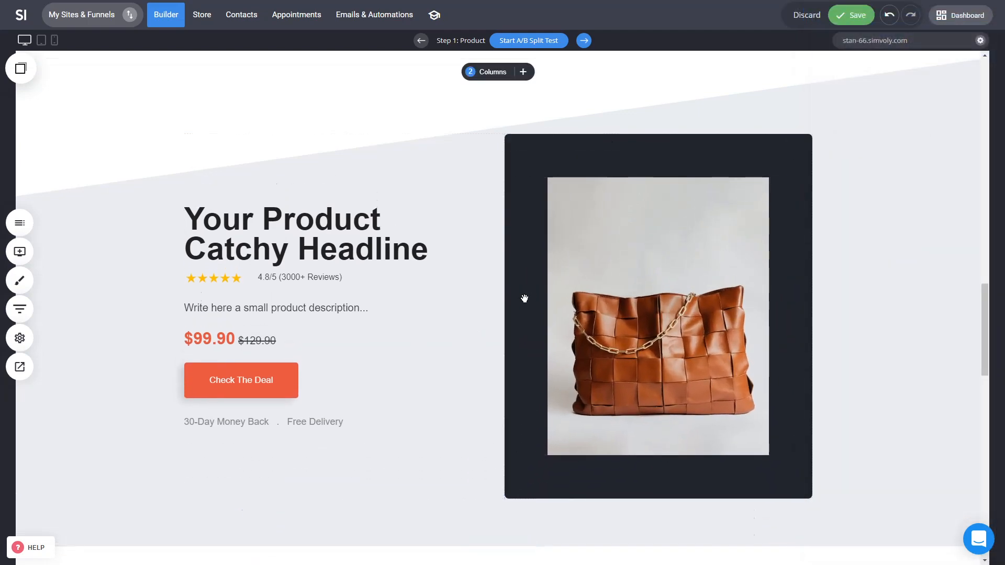
drag(506, 313, 528, 312)
Step: Inspect the hero headline, rating elements and the Check The Deal button's funnel step link
triple_click(311, 204)
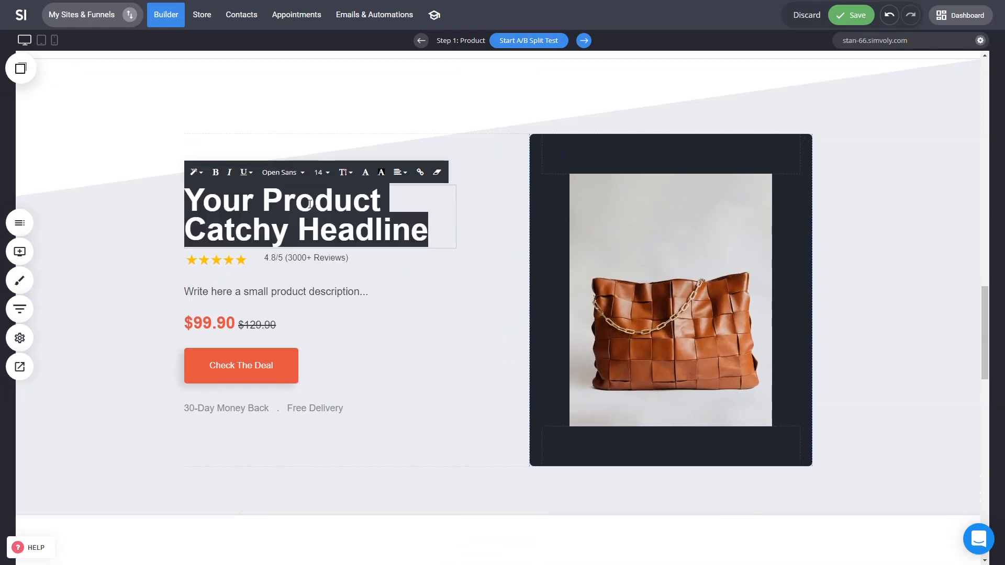
click(143, 259)
click(270, 257)
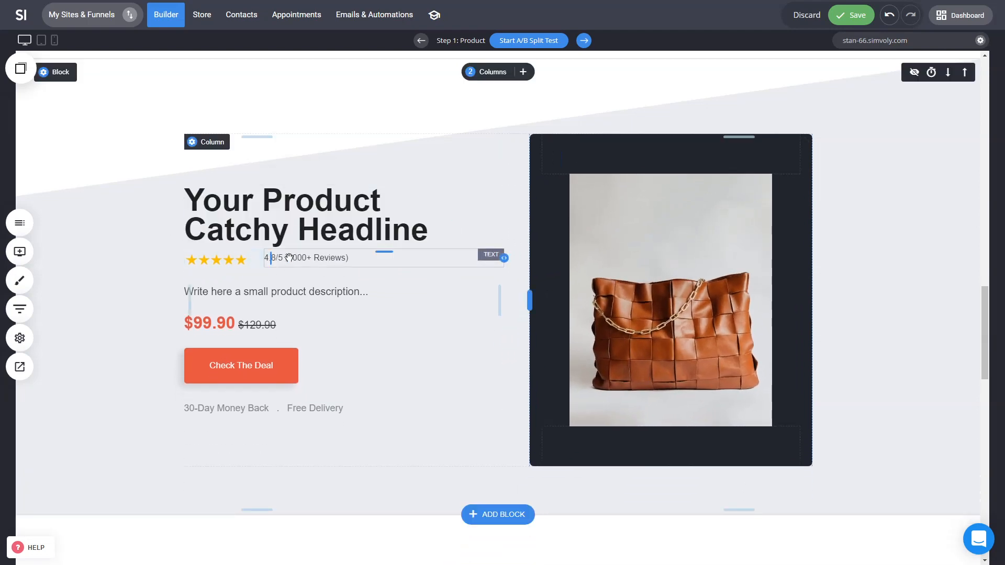
mouse_move(264, 260)
mouse_down()
mouse_move(284, 260)
mouse_move(263, 260)
mouse_up()
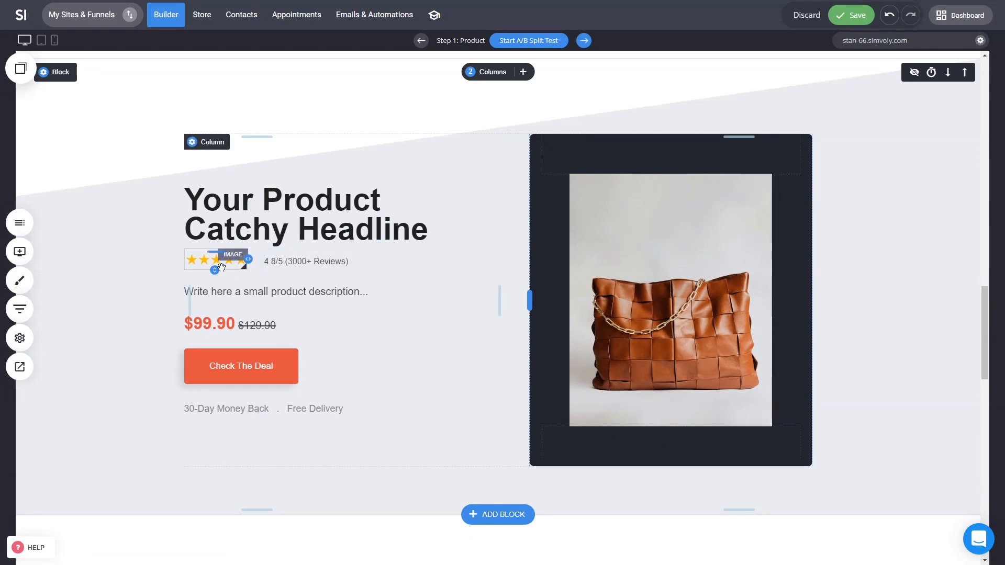
double_click(258, 372)
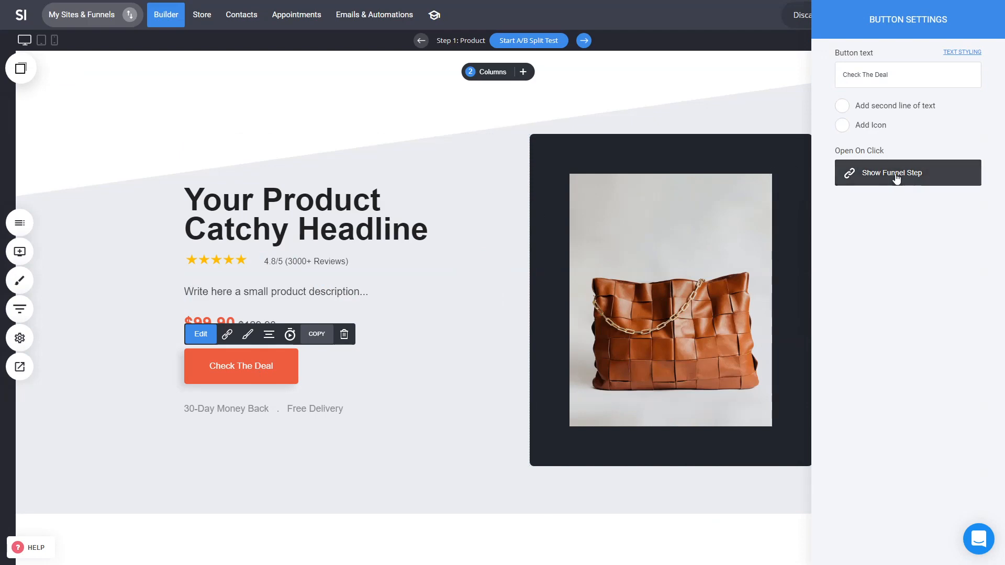
click(897, 177)
click(519, 137)
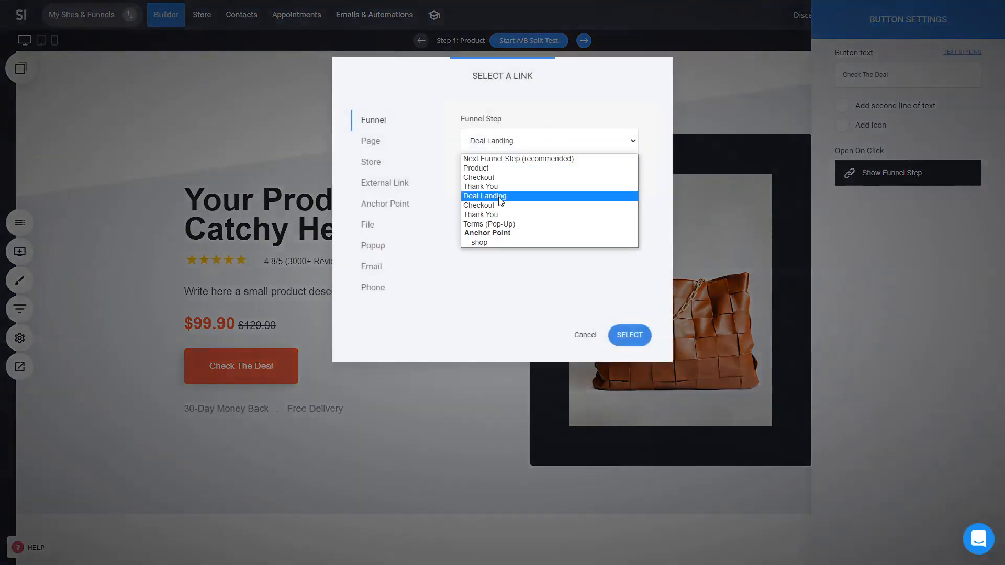
click(585, 336)
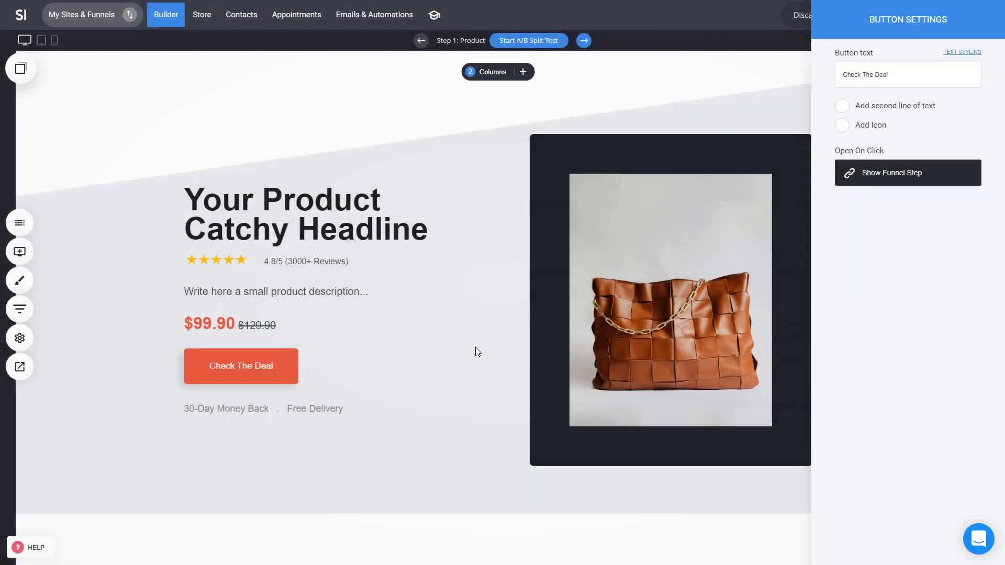
Step: Review the funnel steps overview, close it and save the page
click(20, 318)
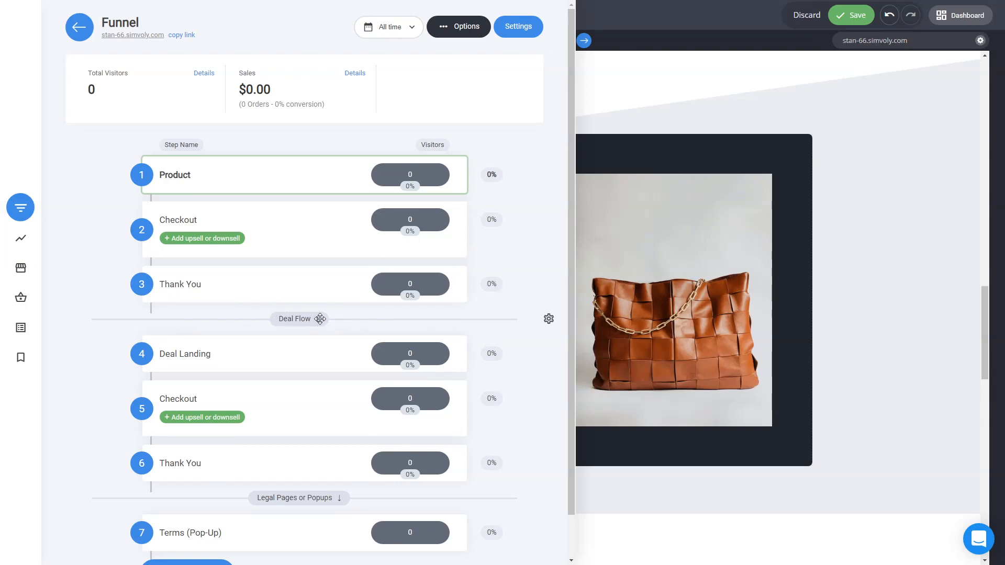
click(636, 286)
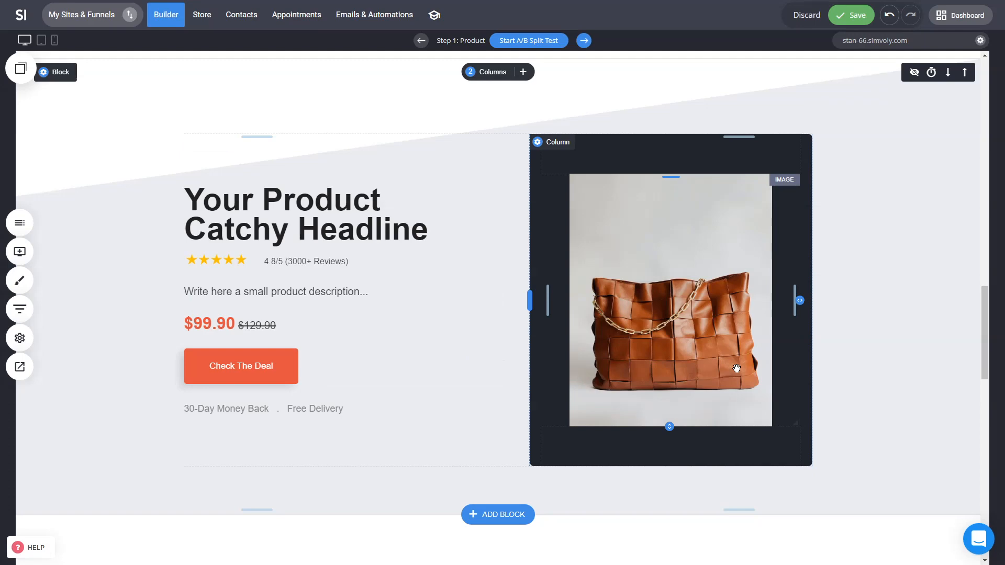
key(ctrl+s)
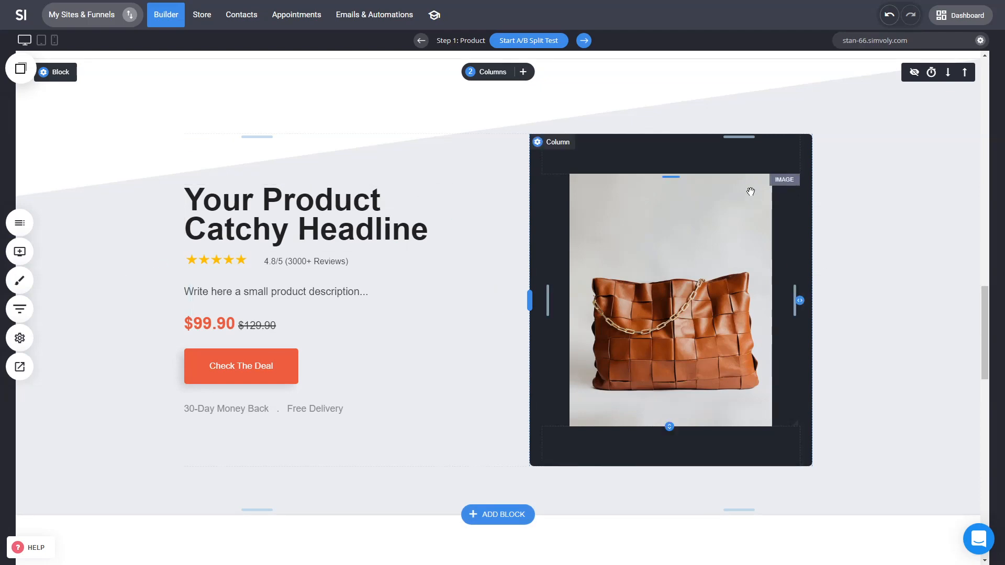
Step: Scroll through the testimonials and specifications sections and inspect the subscribe form's available field types
scroll(877, 335, down, 5)
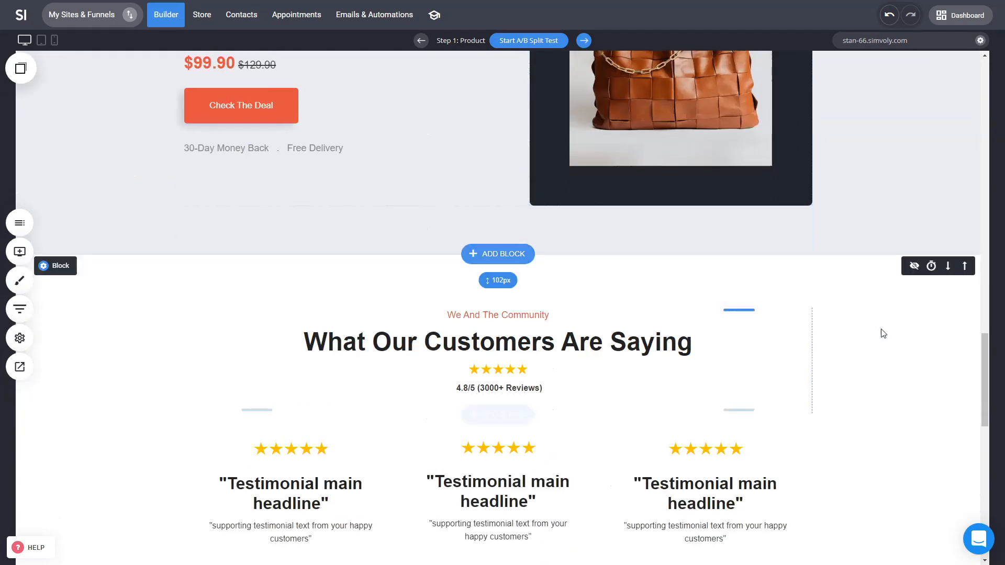
scroll(617, 296, down, 6)
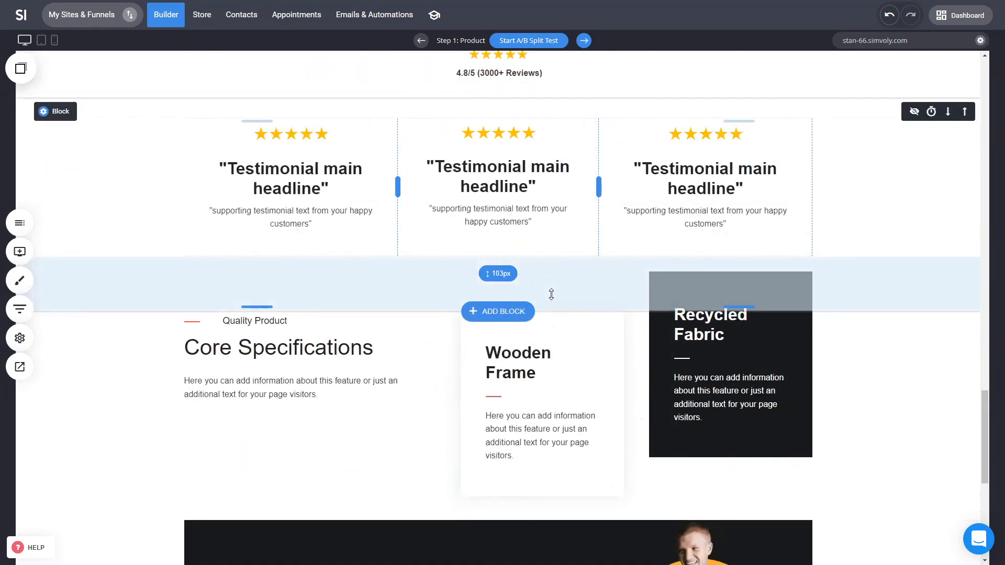
scroll(549, 294, up, 3)
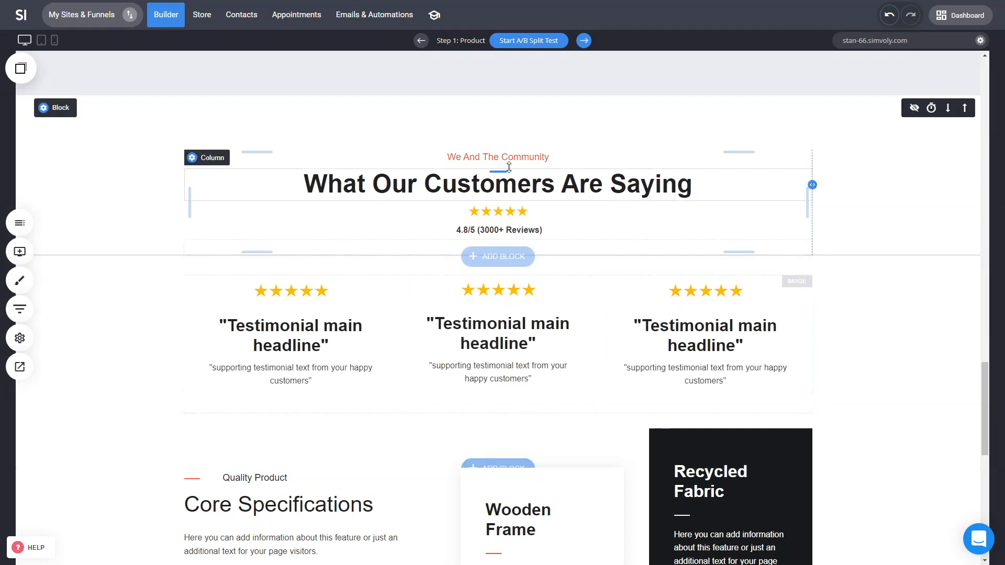
scroll(539, 298, down, 5)
scroll(556, 397, down, 2)
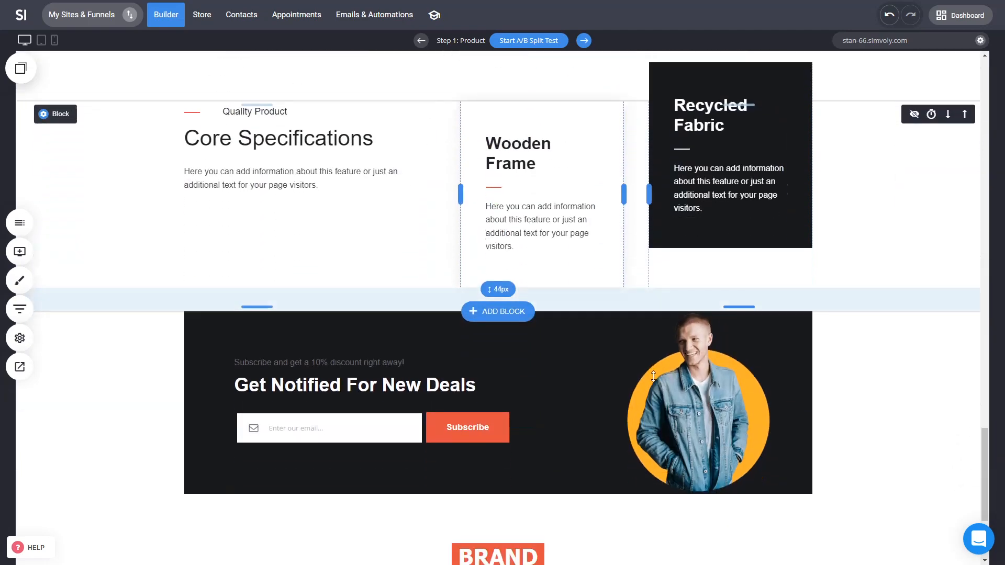
double_click(418, 427)
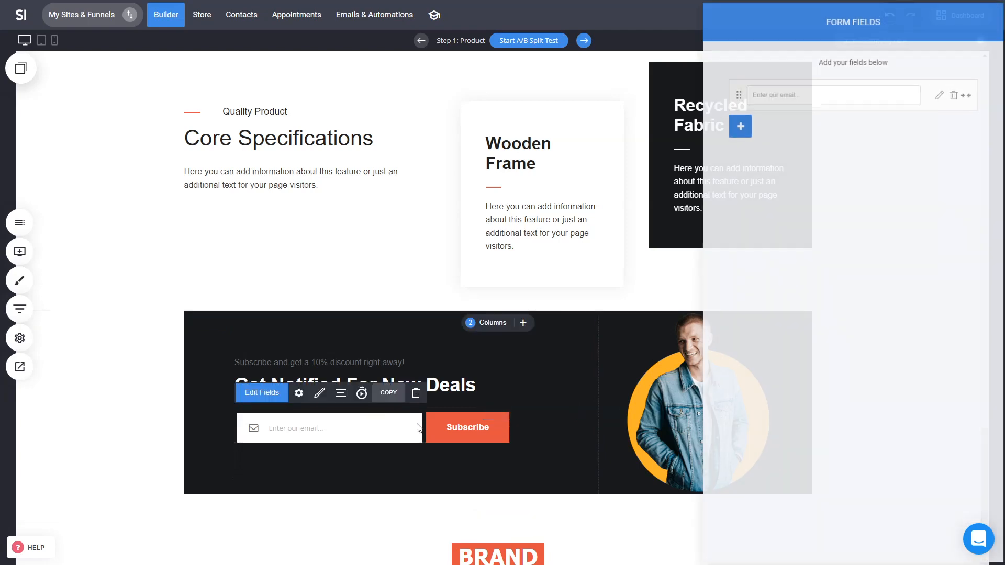
click(740, 124)
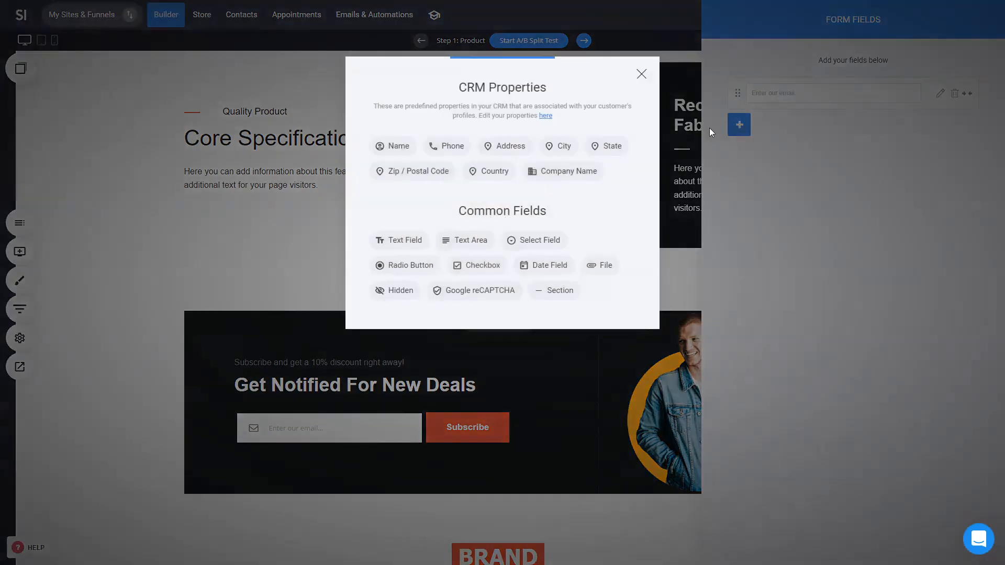
click(219, 301)
scroll(533, 385, down, 4)
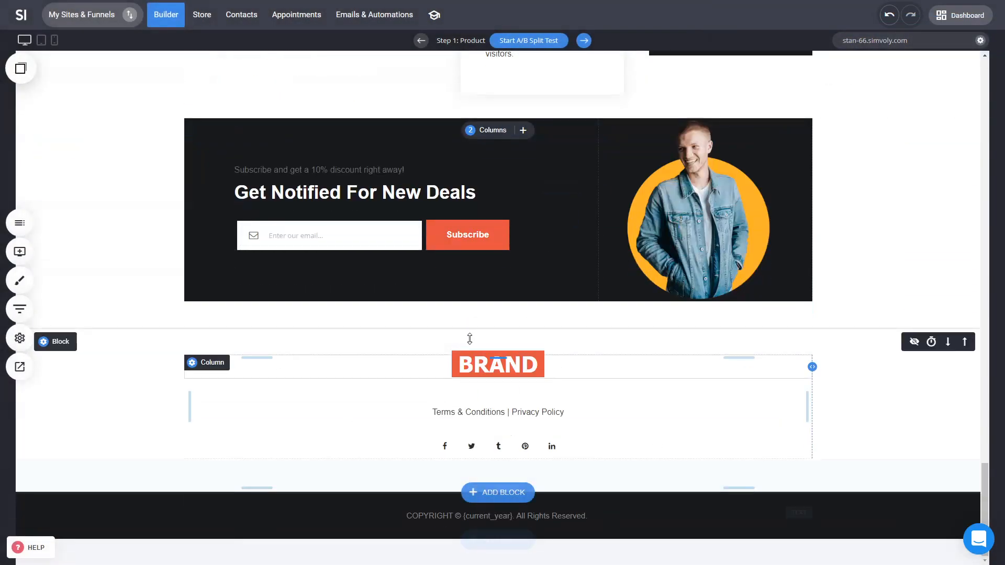
Step: Open the Terms (Pop-Up) step linked from the footer's Terms & Conditions, then close its editor and save
click(477, 414)
click(477, 417)
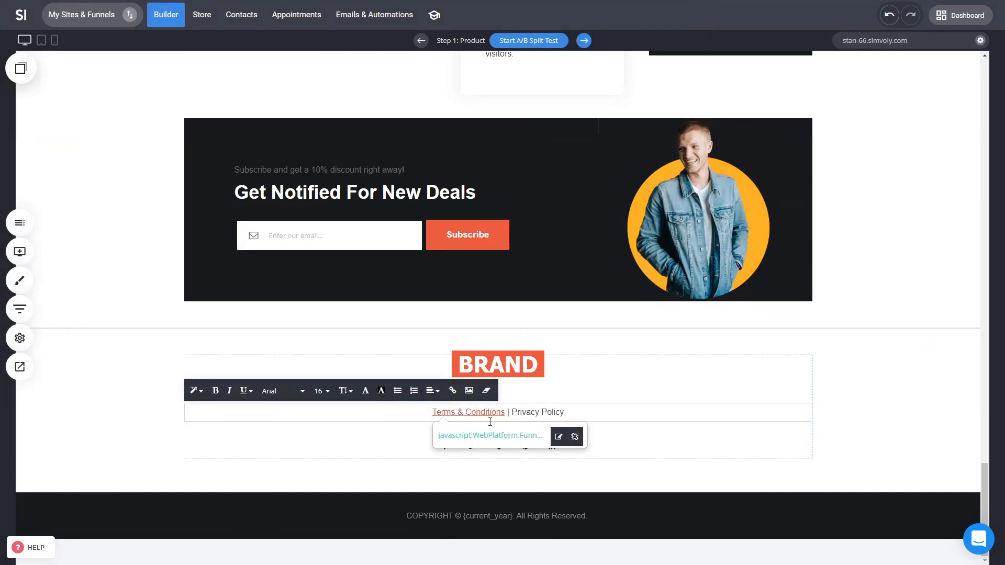
click(27, 321)
scroll(190, 455, down, 1)
click(188, 487)
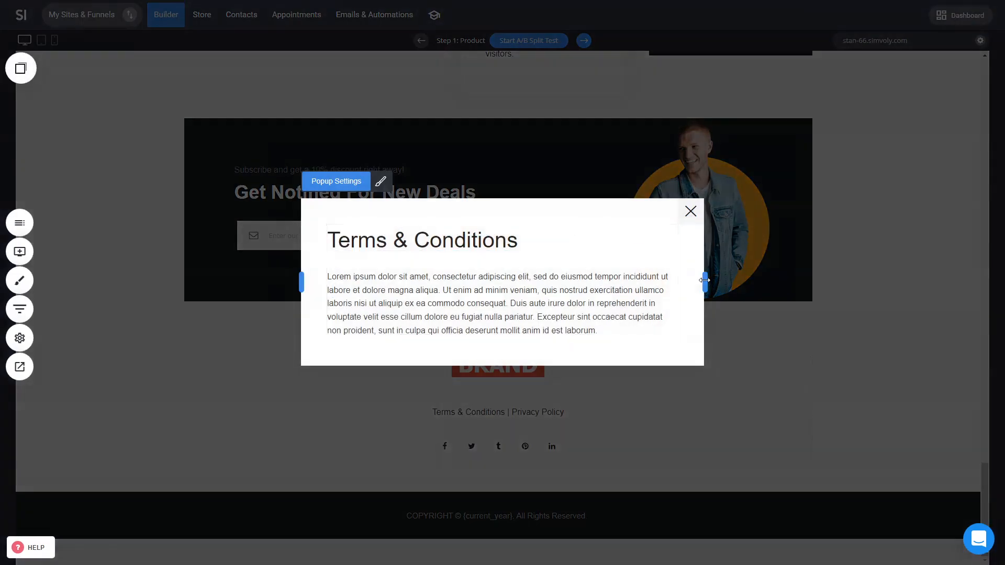
drag(704, 281, 844, 287)
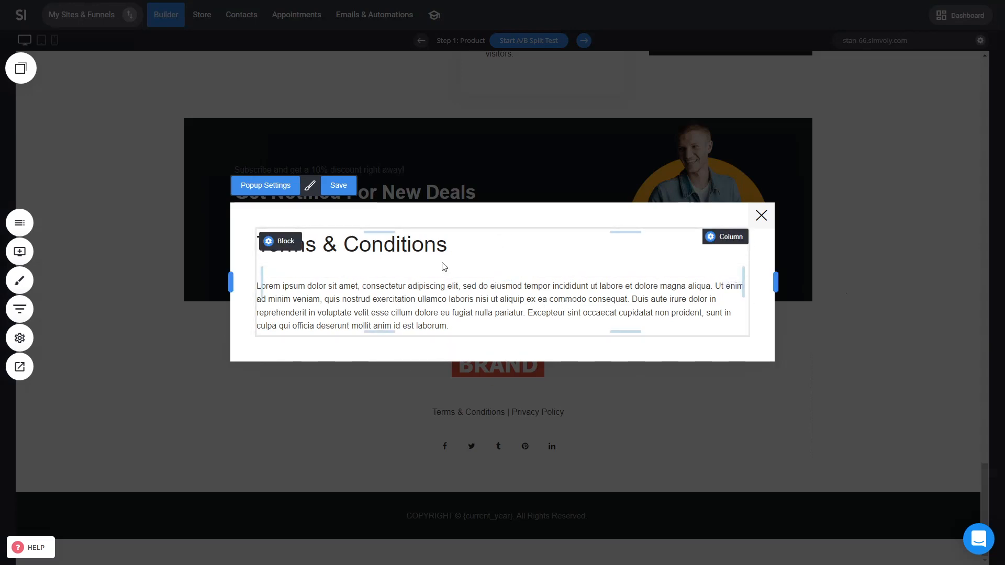
click(762, 216)
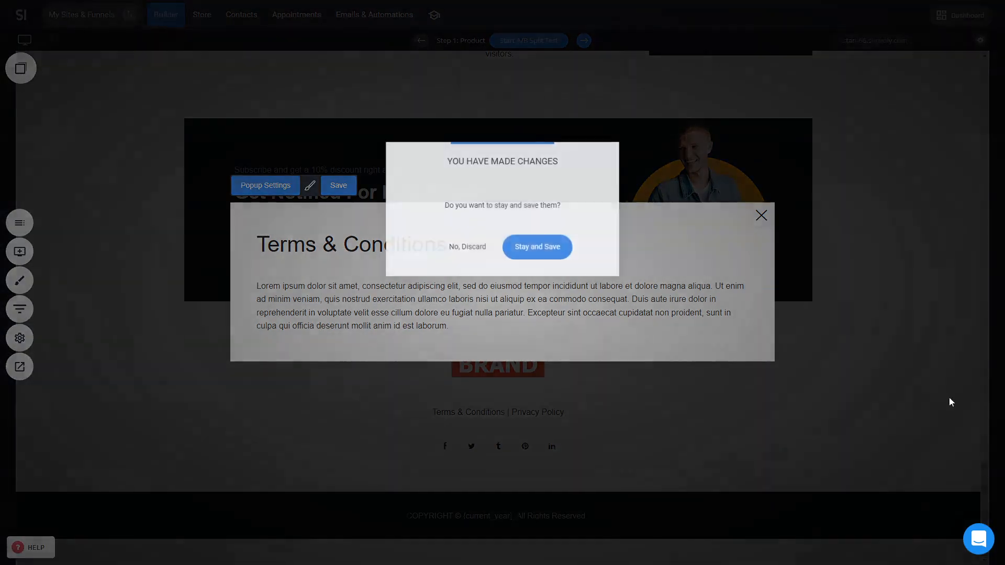
click(558, 250)
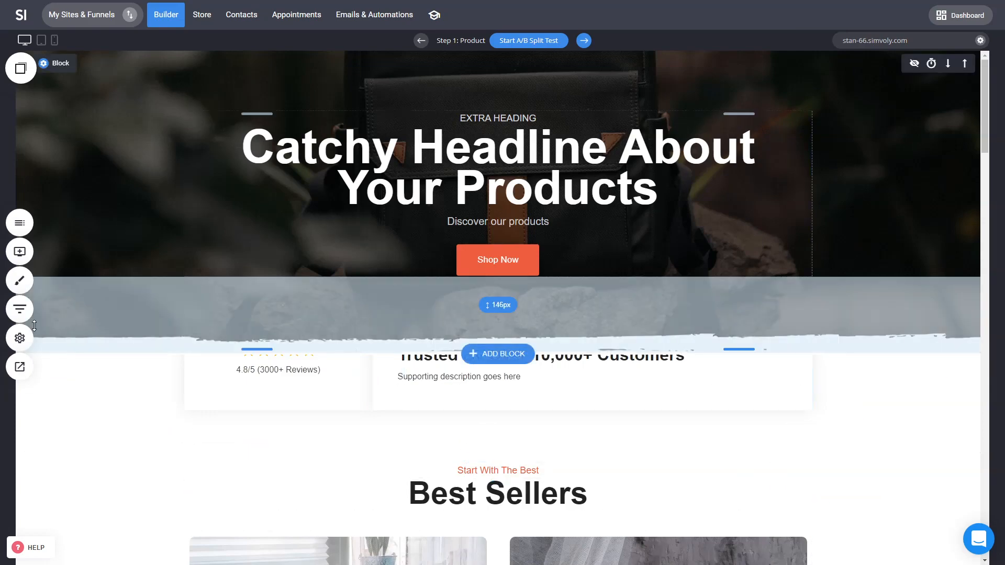
Step: In the funnel's general settings, set the checkout button style to Popup with order summary details and save
scroll(220, 403, down, 2)
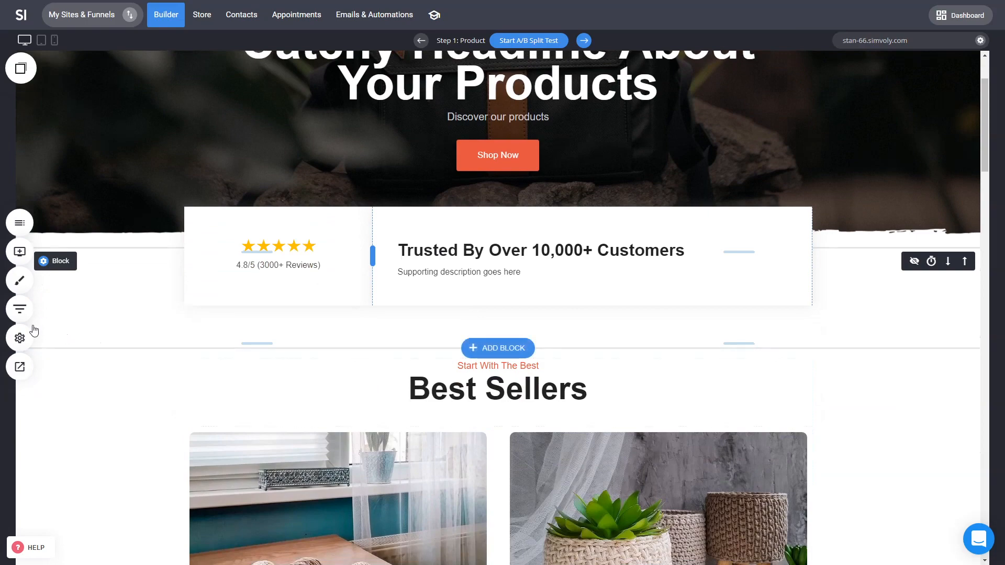
click(19, 309)
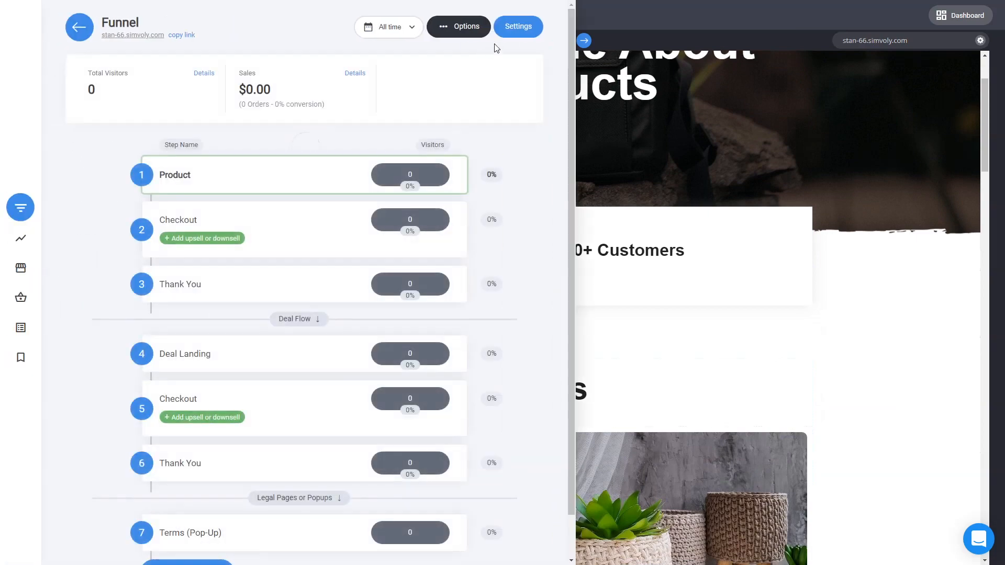
click(513, 33)
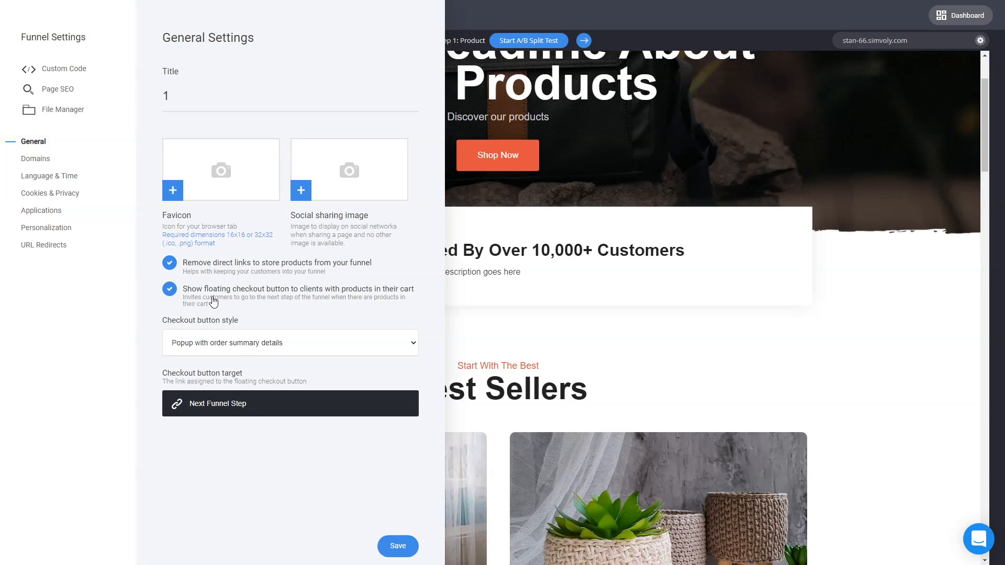
click(252, 346)
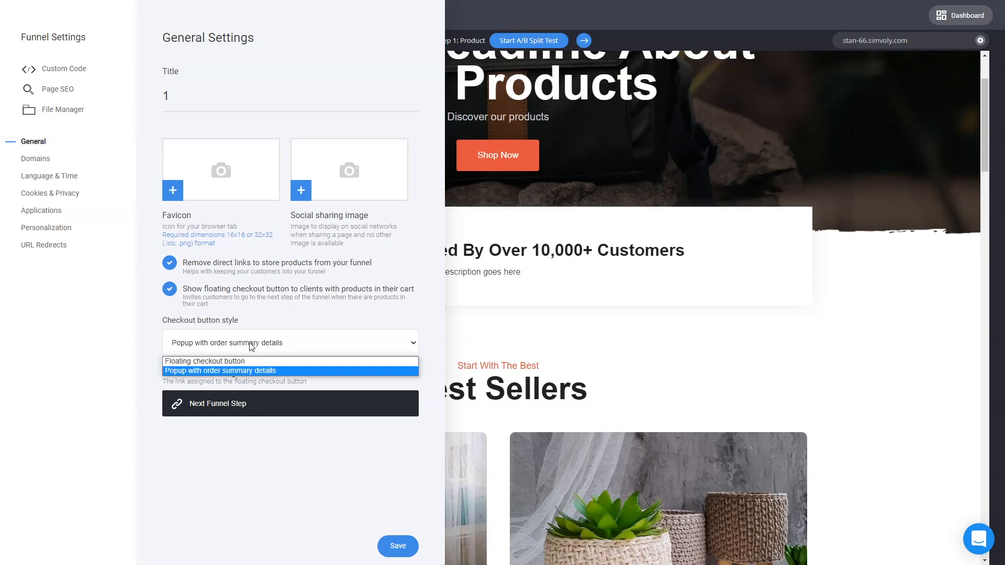
click(234, 370)
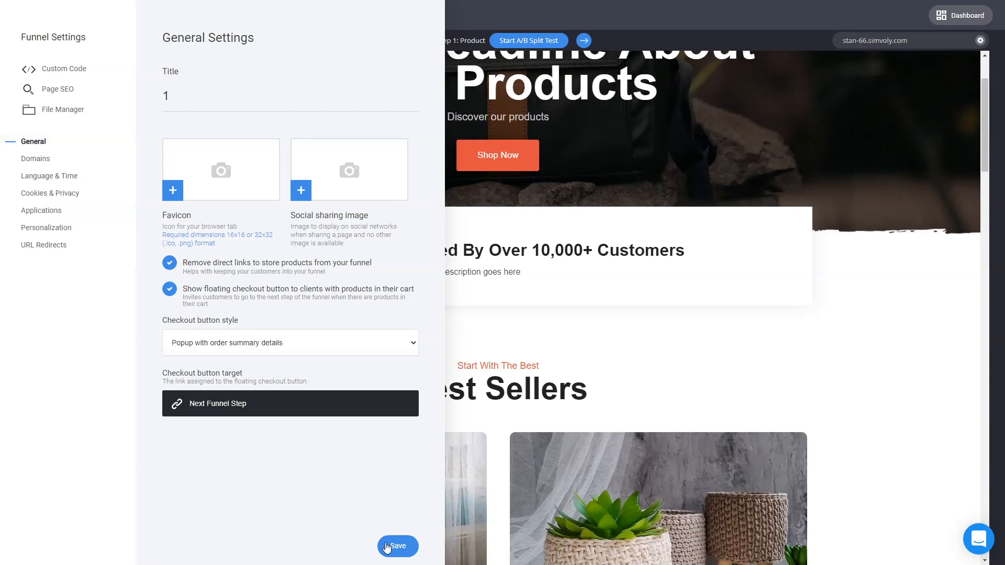
click(396, 546)
click(551, 390)
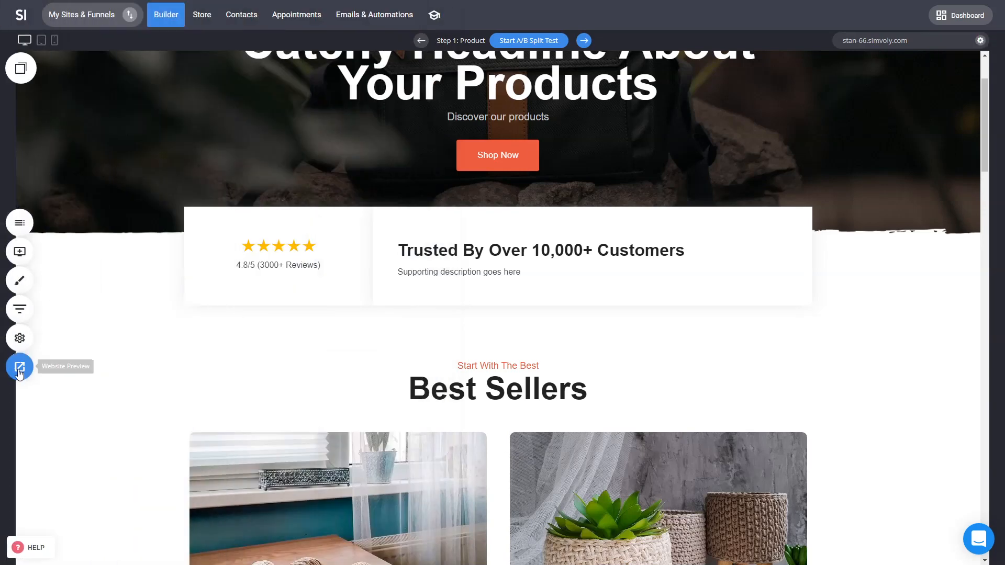
Step: Preview the website and scroll through the hero and Best Sellers sections
click(20, 367)
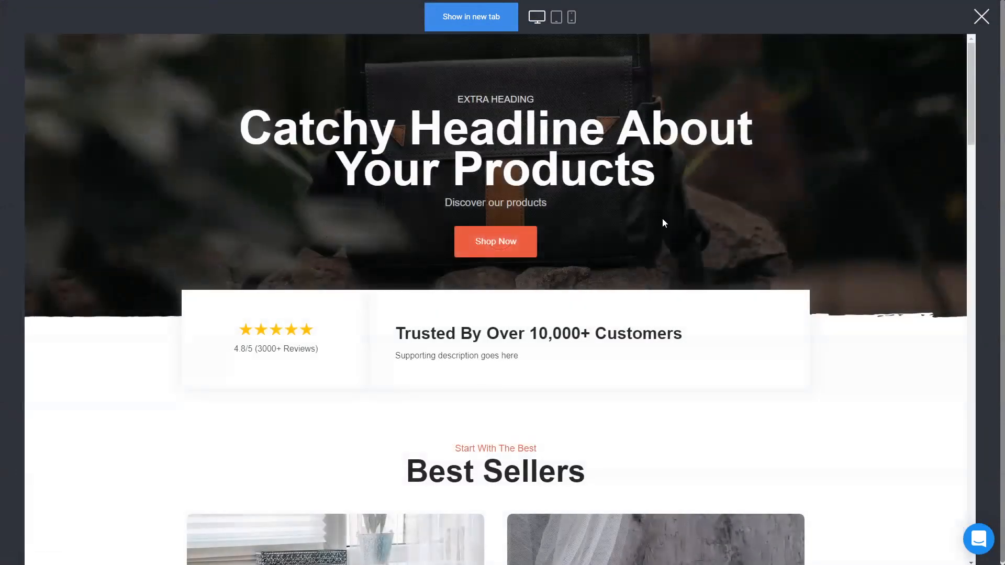
scroll(736, 350, down, 4)
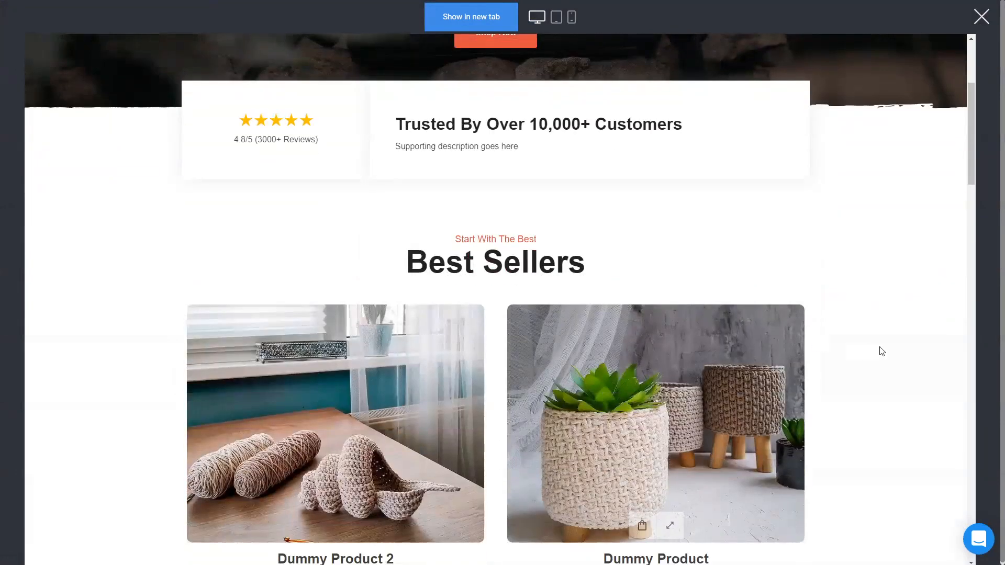
scroll(882, 352, up, 2)
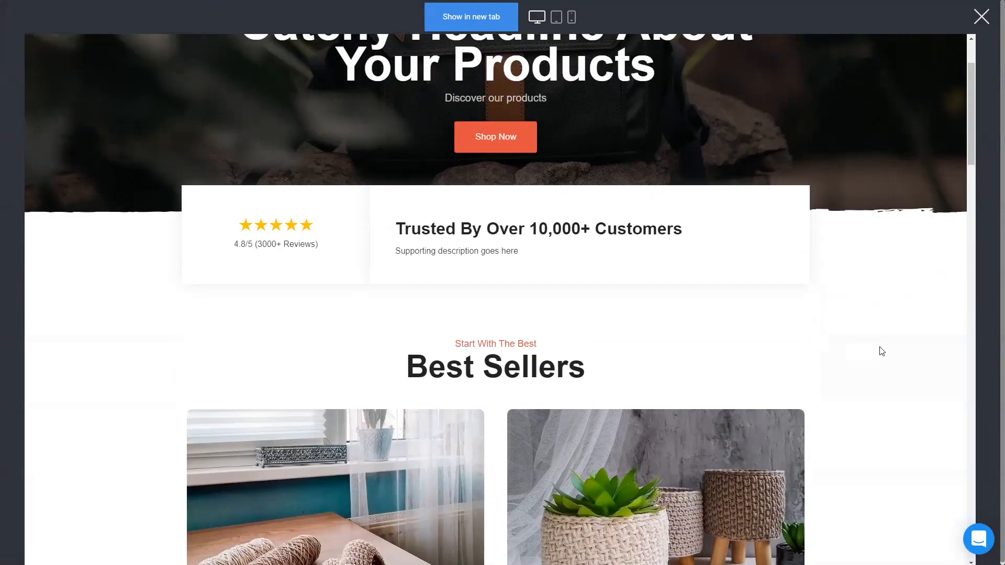
Step: In the desktop preview, scroll to Best Sellers and add the Dummy Product to the cart
click(572, 19)
click(538, 17)
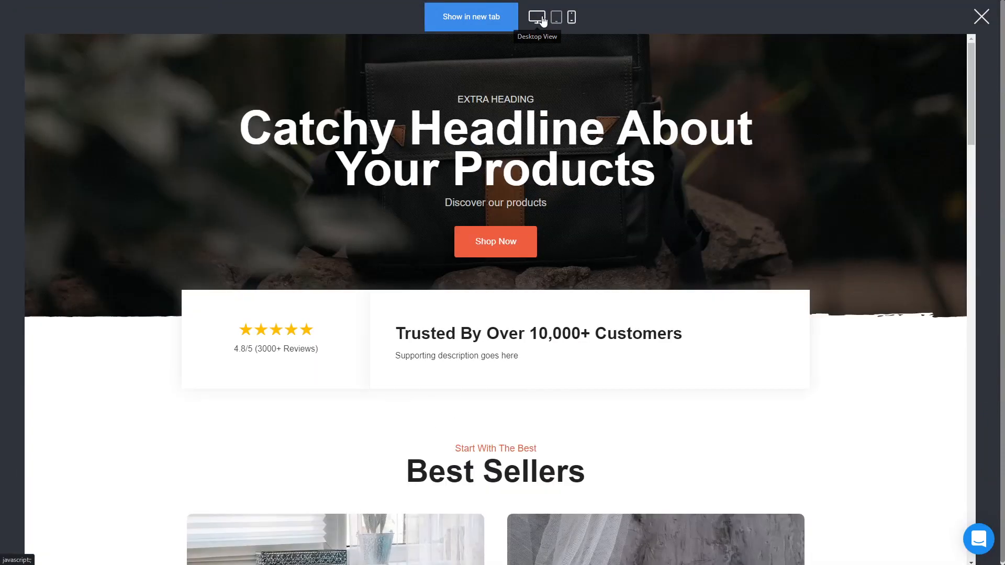
scroll(835, 274, down, 5)
scroll(841, 276, down, 2)
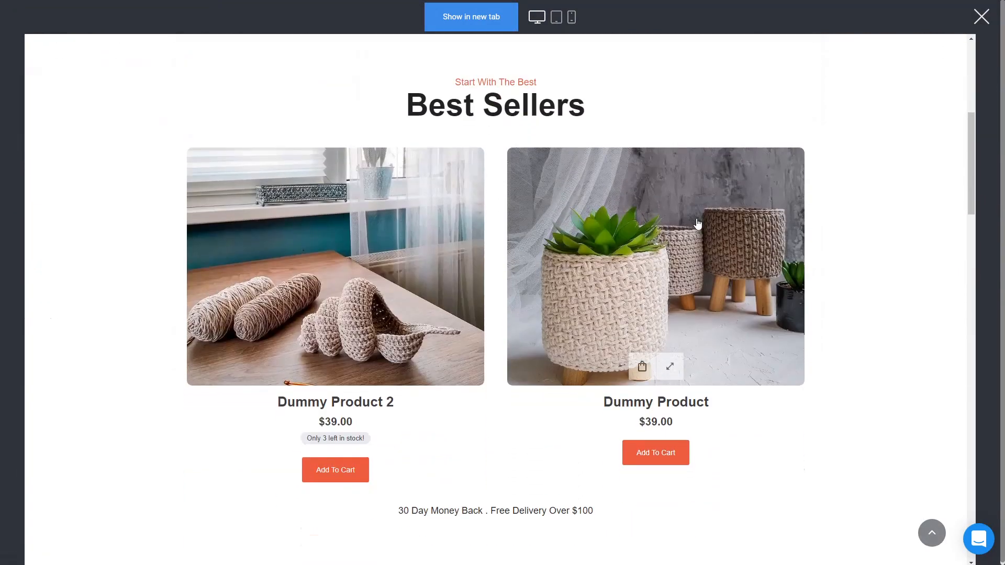
click(671, 456)
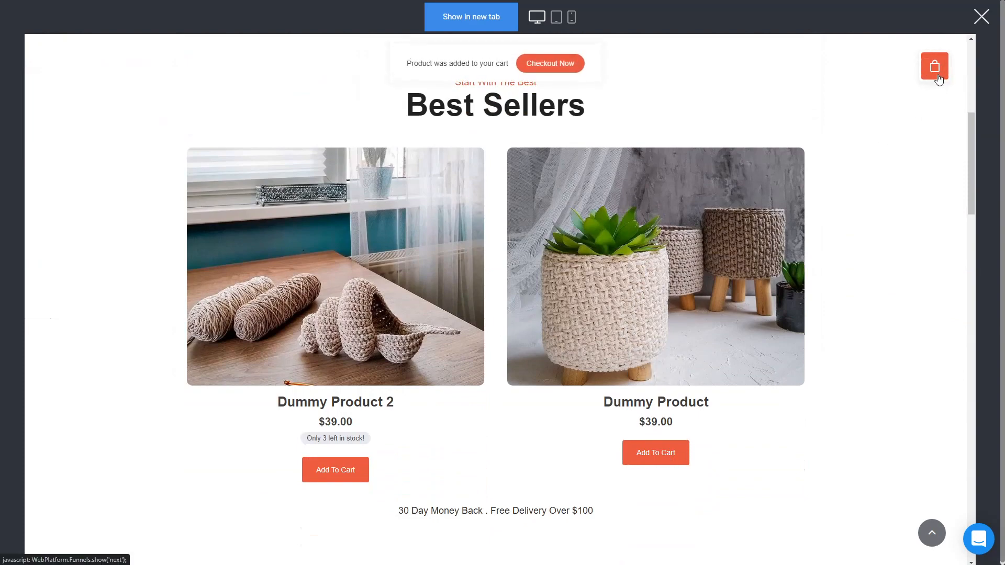
Step: Open the shopping cart from the cart icon, proceed to checkout, and close the preview
scroll(923, 297, up, 7)
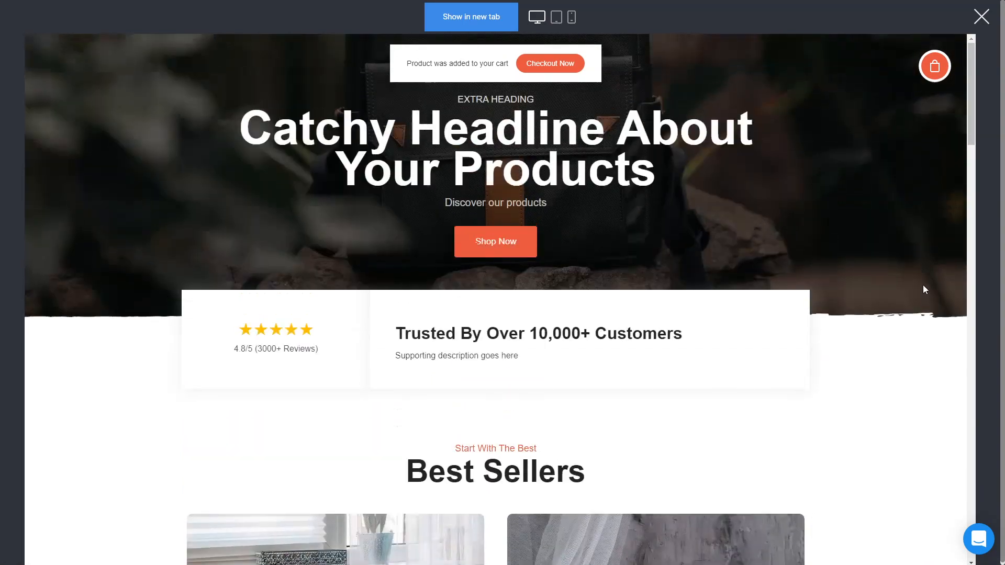
scroll(920, 292, down, 5)
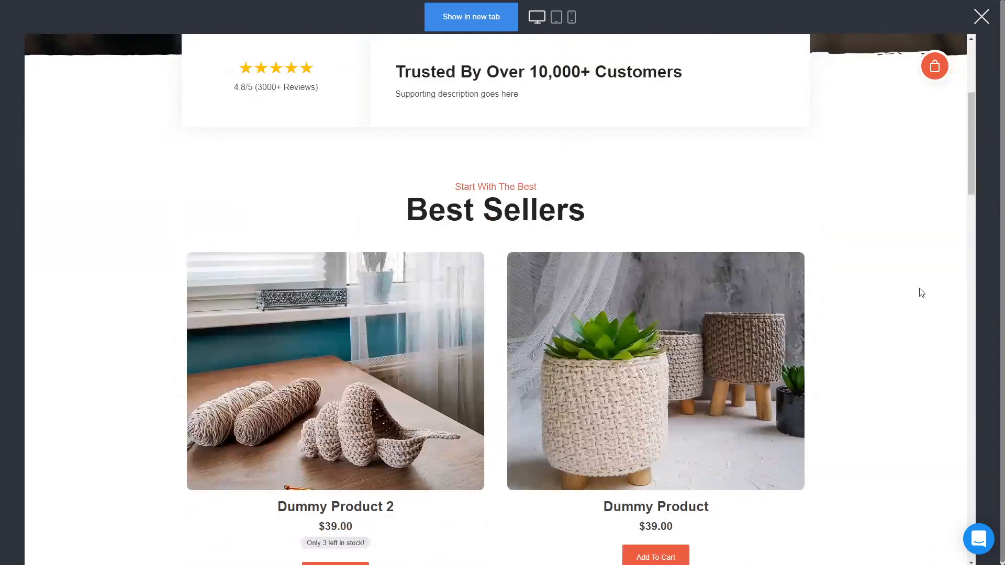
scroll(859, 410, down, 9)
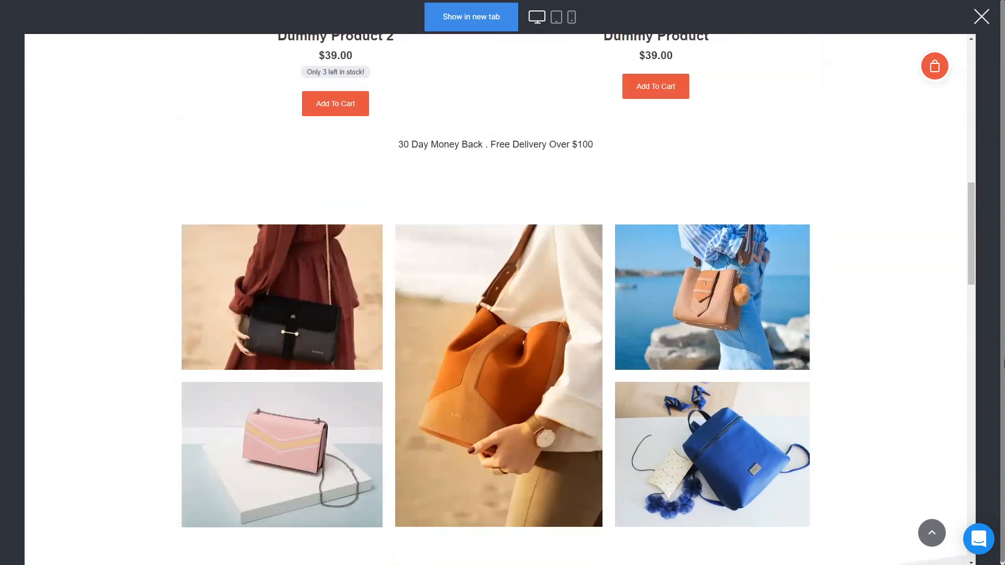
scroll(824, 349, down, 4)
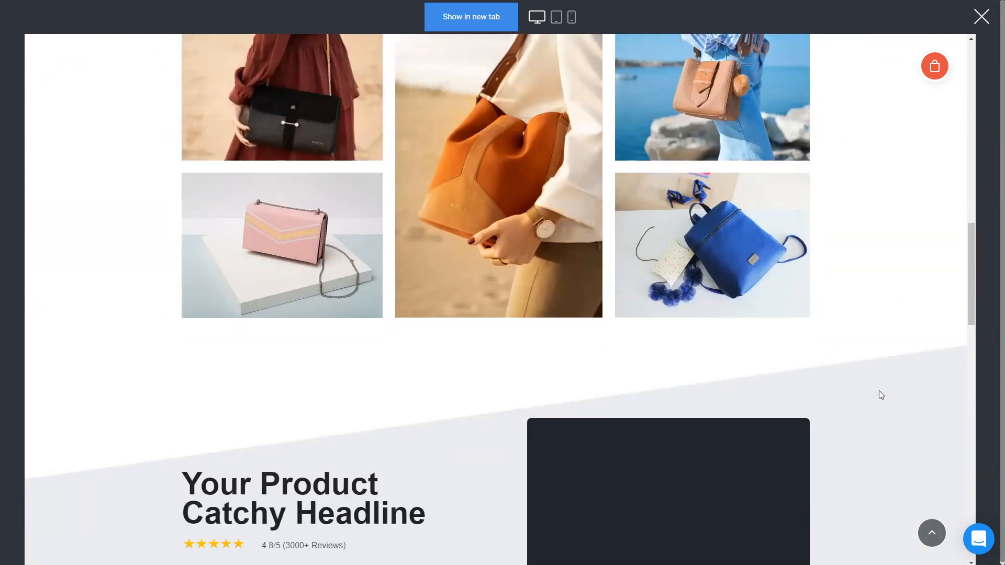
click(935, 66)
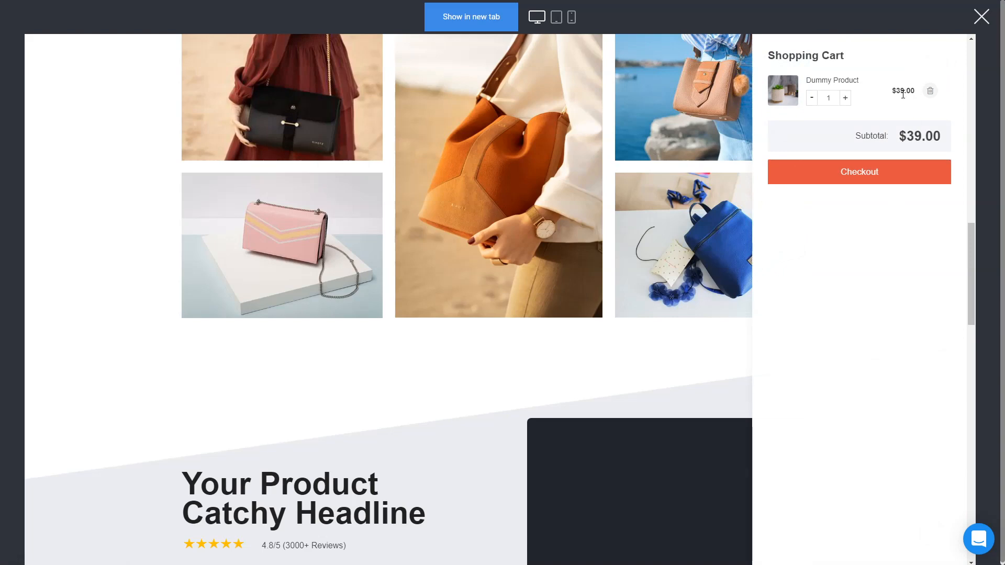
click(876, 174)
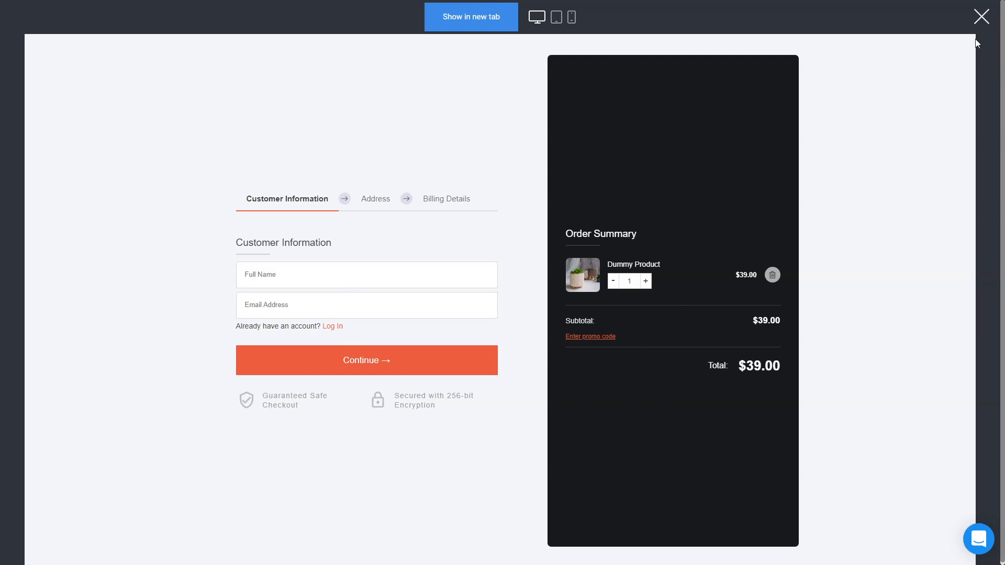
click(988, 24)
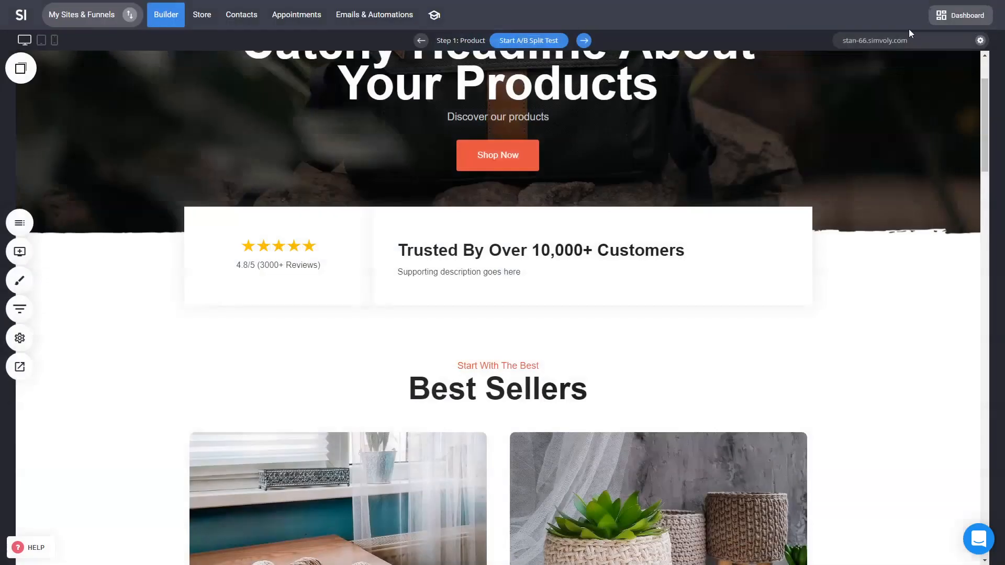
Step: In the funnel's general settings, set the checkout button style to Floating checkout button and save
click(18, 309)
click(516, 26)
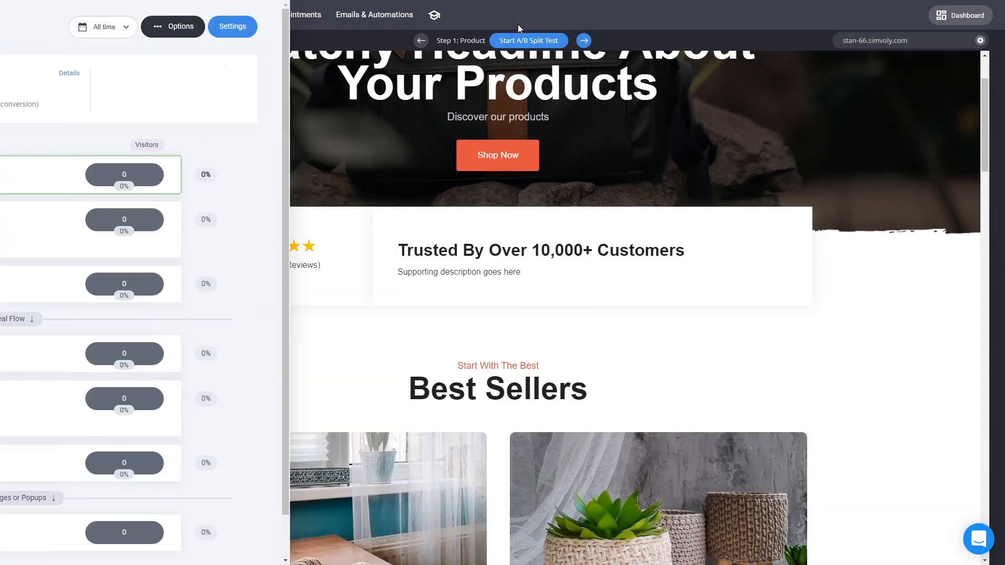
click(239, 348)
click(238, 361)
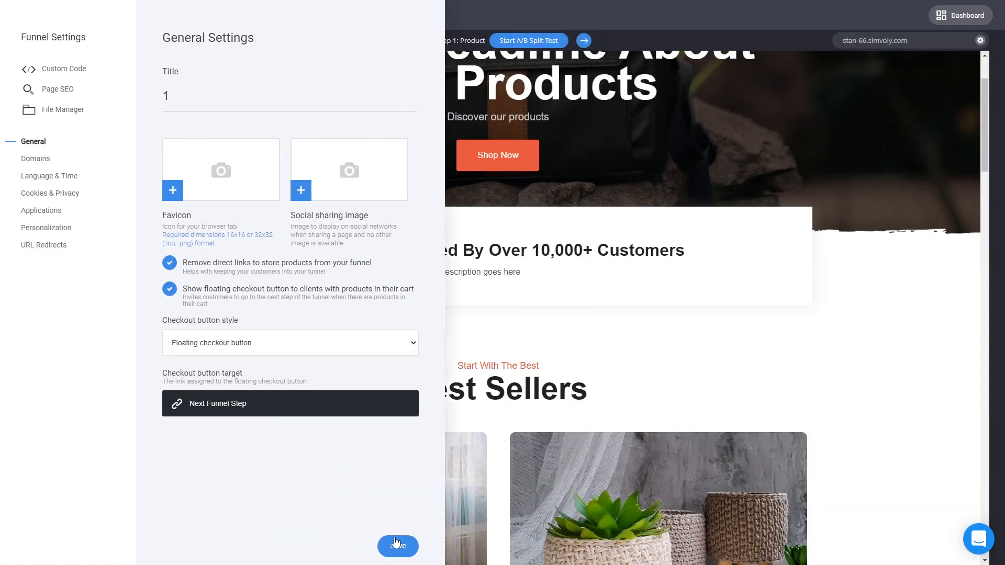
click(398, 547)
Step: Preview the website, test the floating Checkout Now button, and close the preview
click(877, 275)
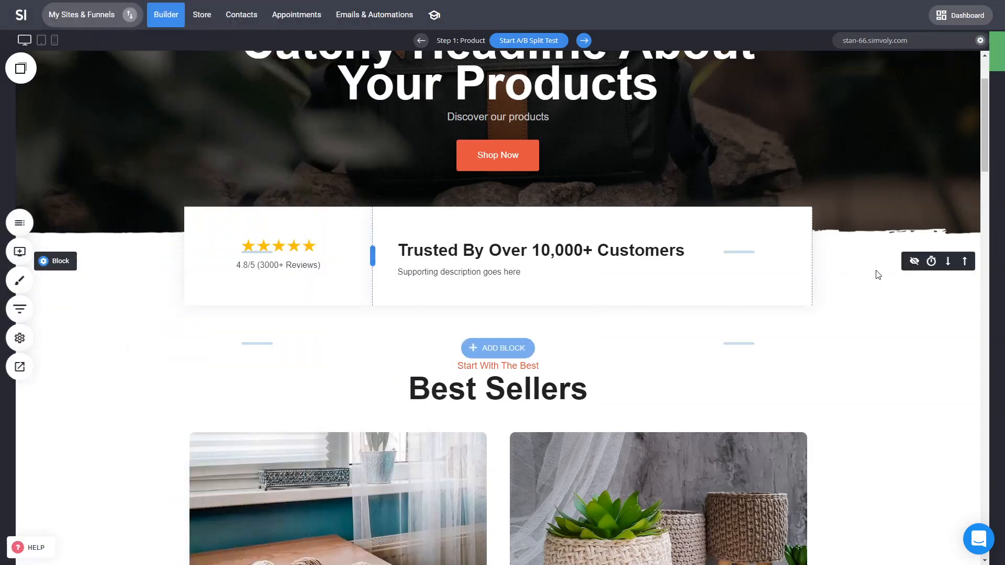
click(20, 367)
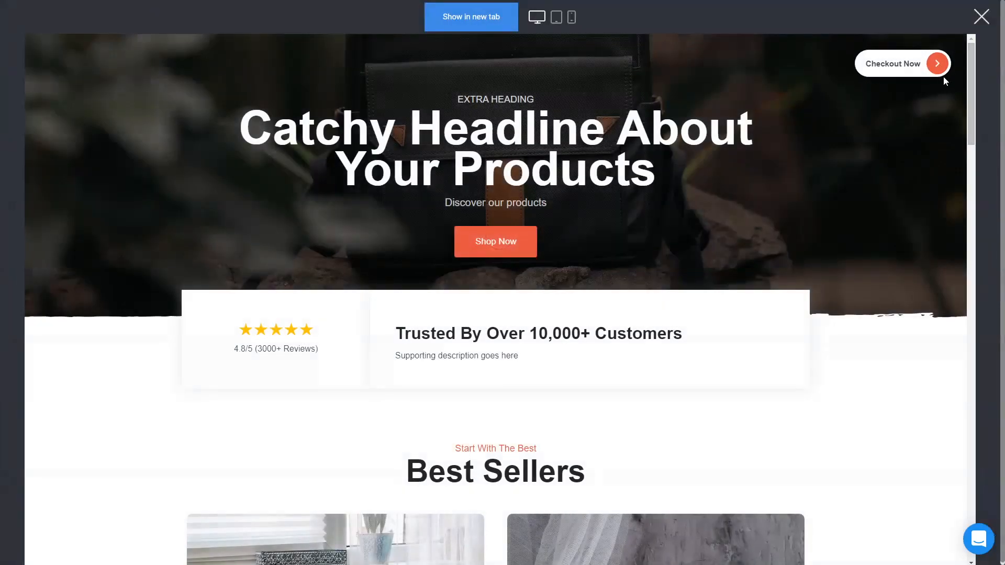
click(912, 69)
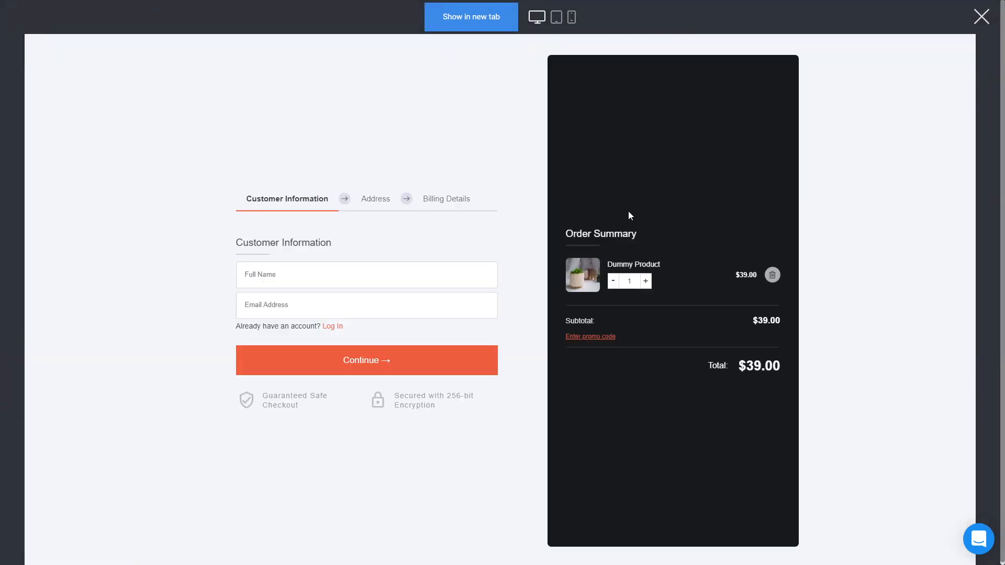
click(982, 21)
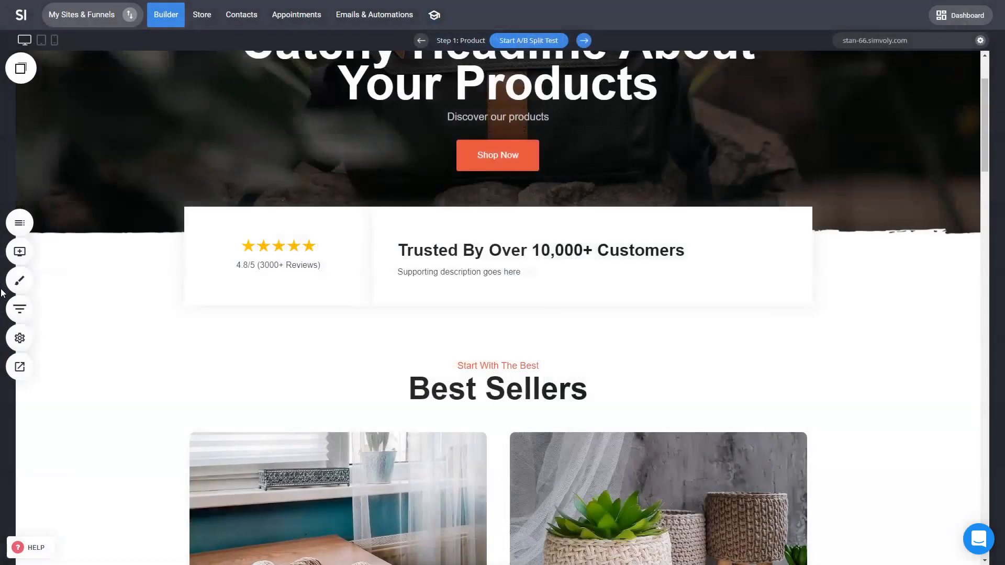
Step: In the funnel settings, set the checkout button style back to Popup with order summary details and save
click(29, 314)
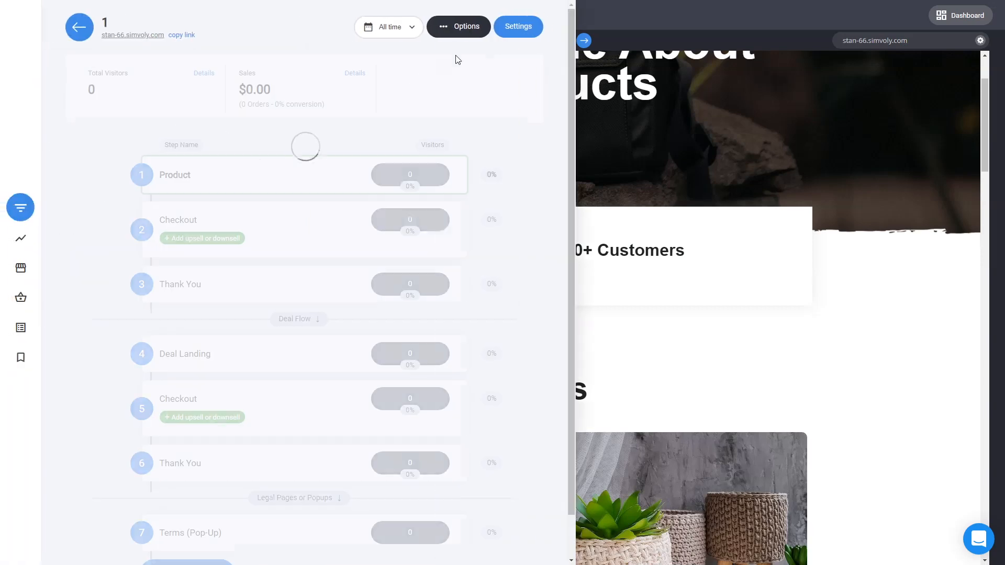
click(524, 29)
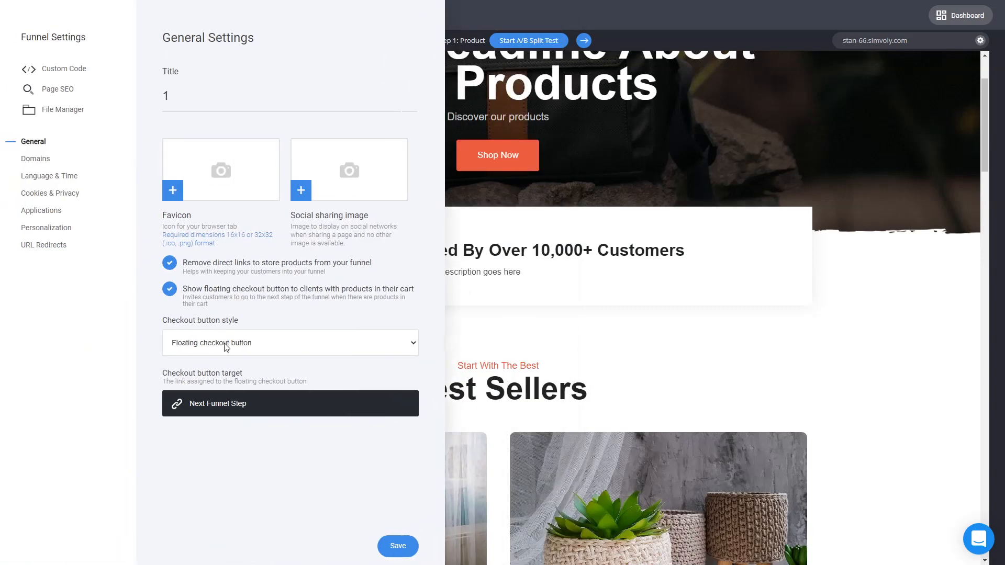
click(226, 347)
click(226, 370)
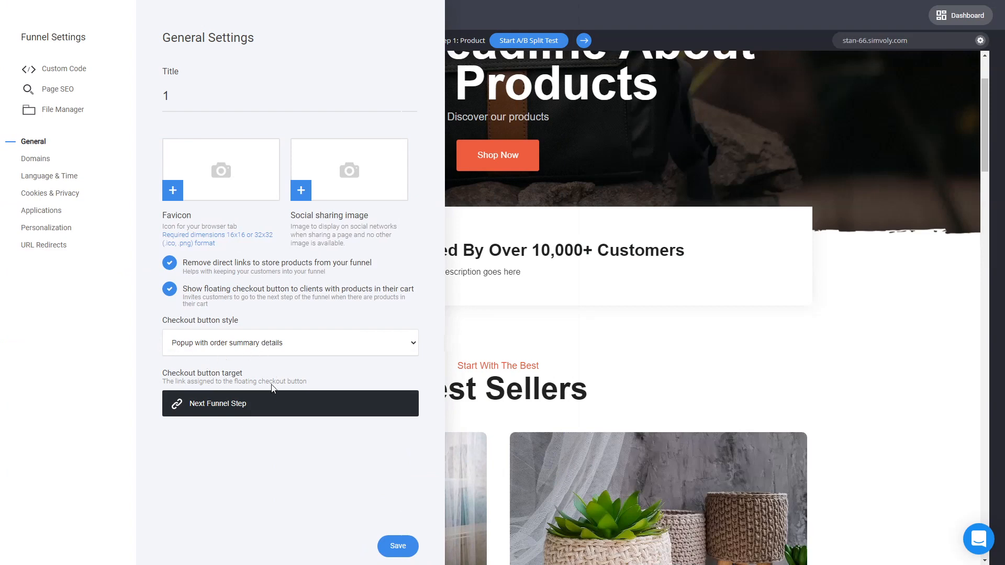
click(398, 546)
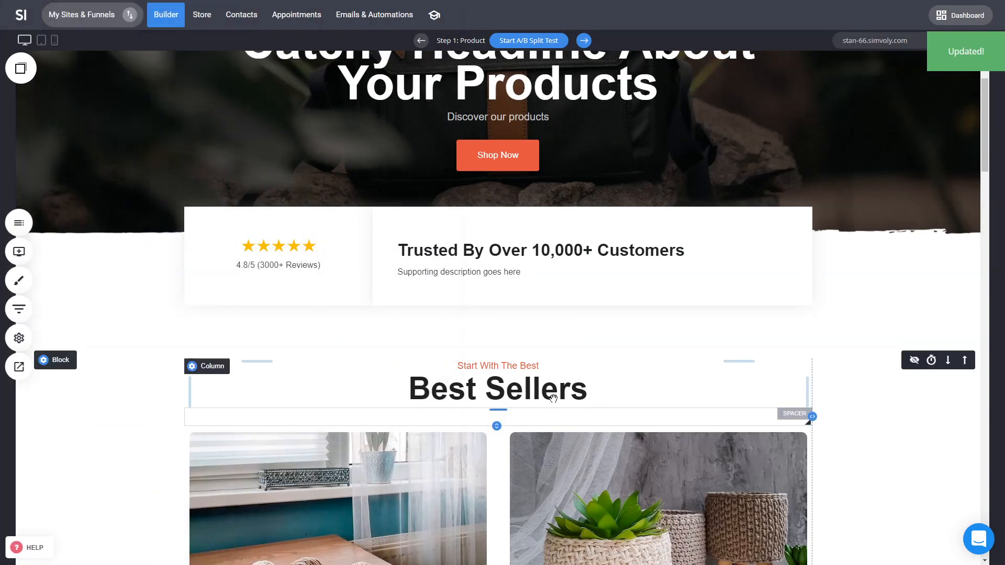
Step: Go to the Checkout step and compare the checkout element's Product Select and Cart Checkout modes, keeping Cart Checkout
click(584, 42)
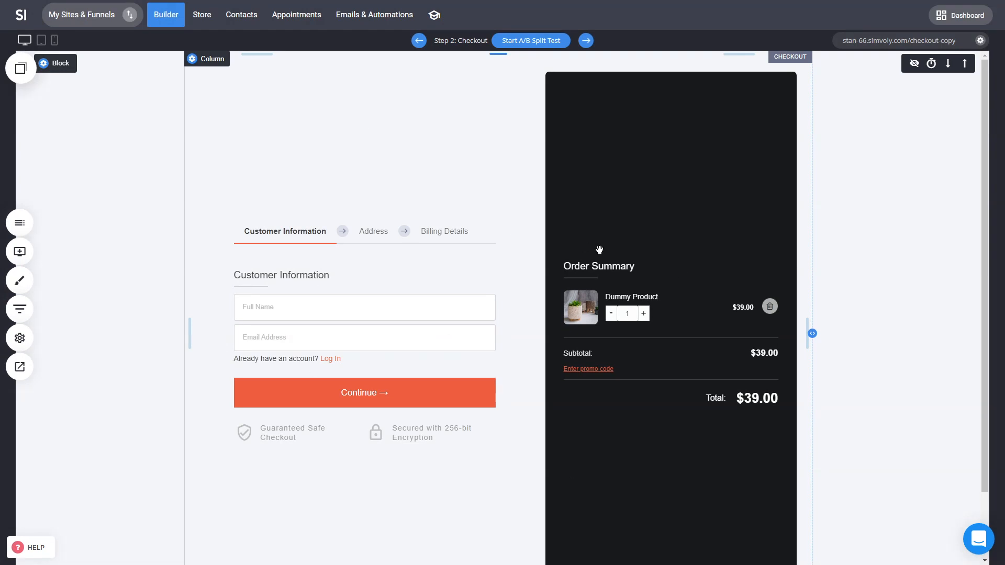
click(517, 224)
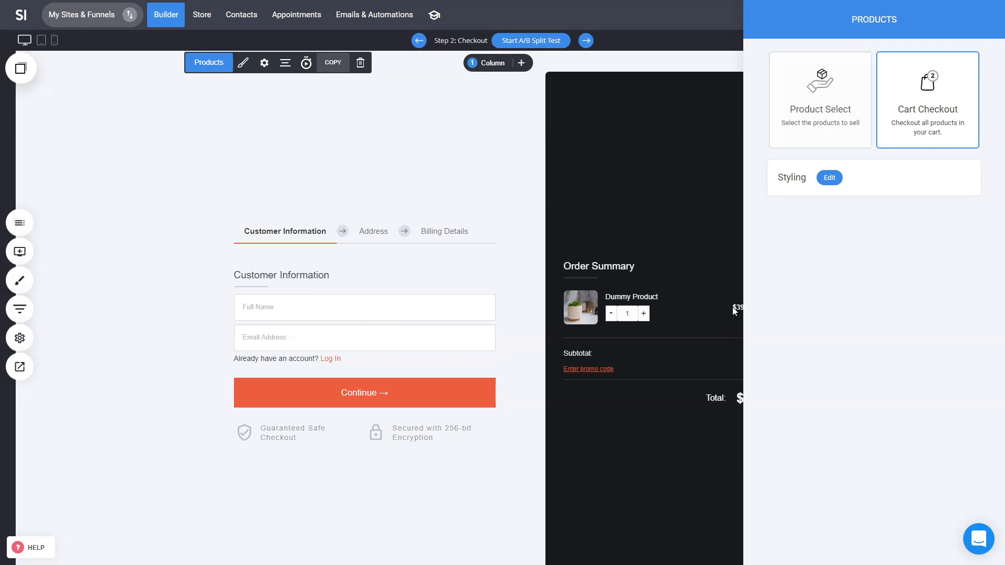
click(820, 139)
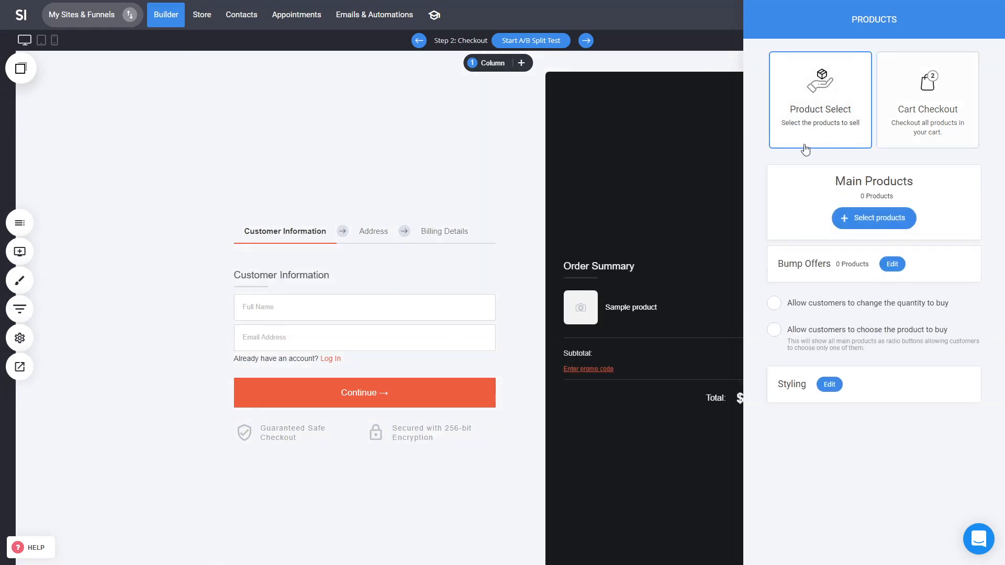
click(895, 119)
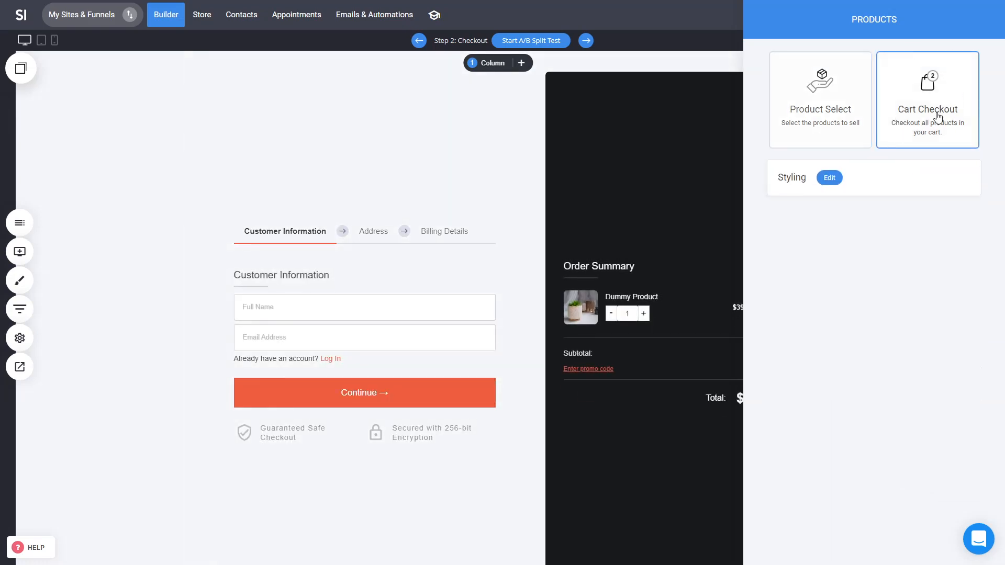
Step: Open the checkout styling and try each Checkout Design Type, returning to the first split layout
click(835, 179)
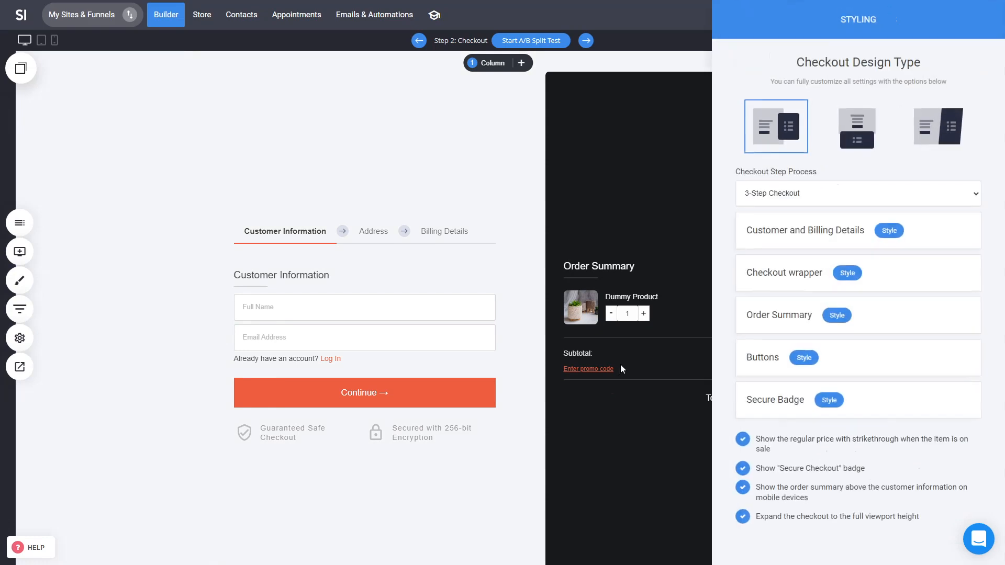
click(924, 140)
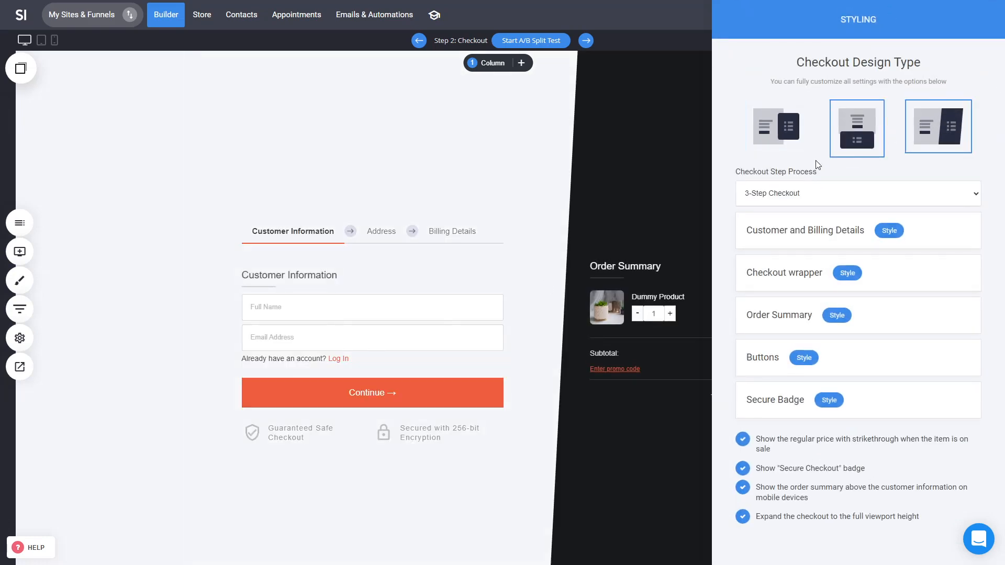
click(869, 138)
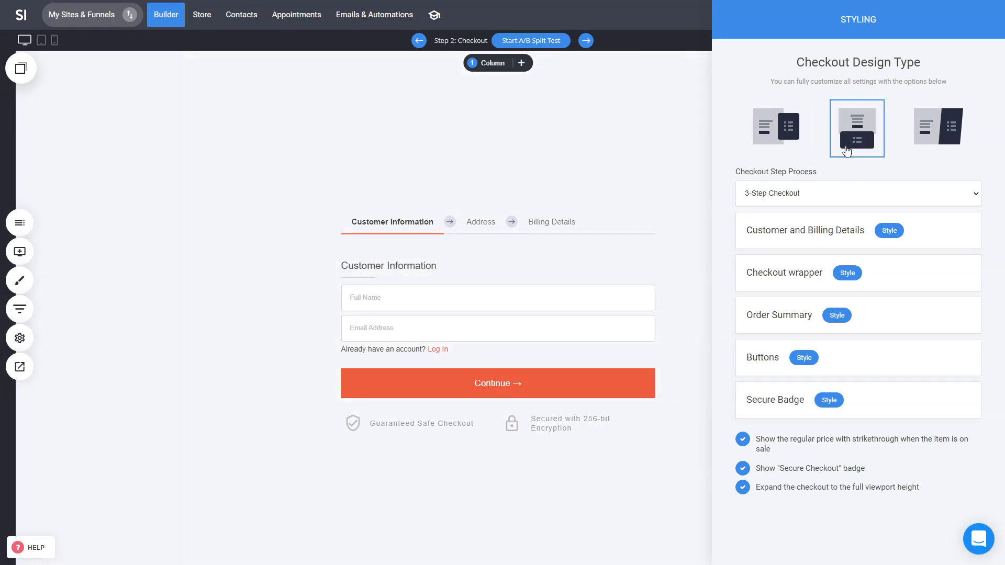
click(780, 137)
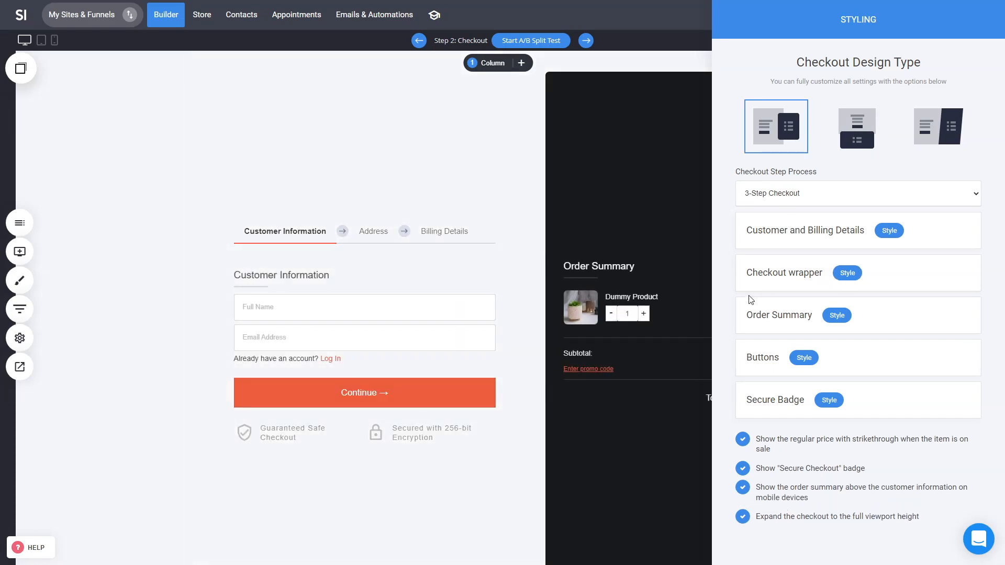
Step: Switch the checkout step process to 2-Step Checkout and then back to 3-Step Checkout
click(868, 202)
click(790, 217)
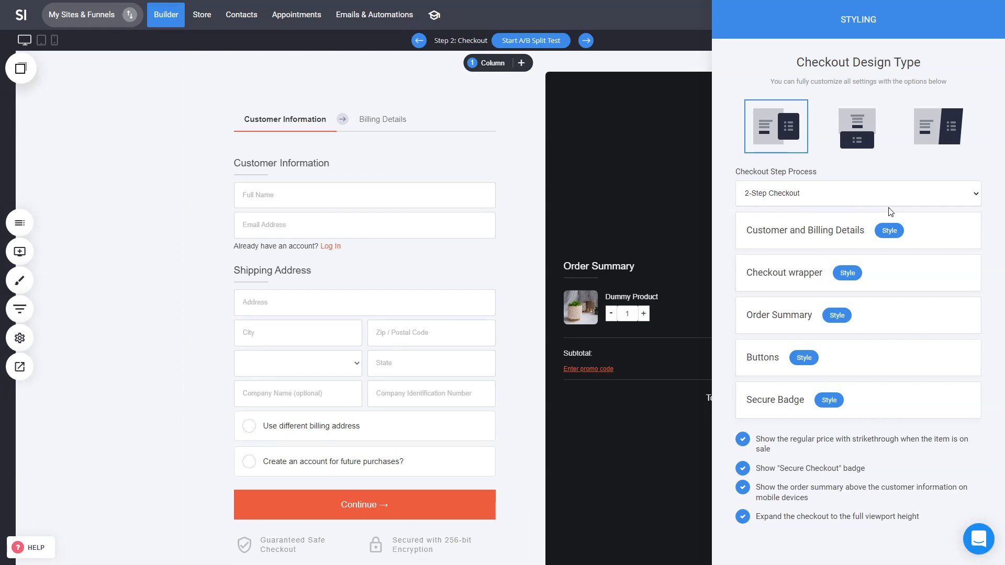
click(844, 184)
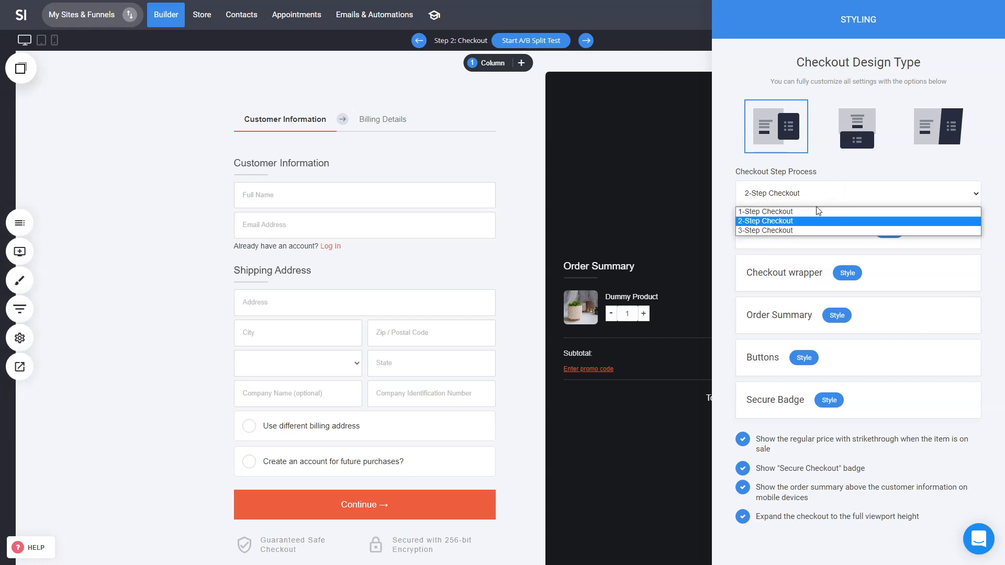
click(794, 229)
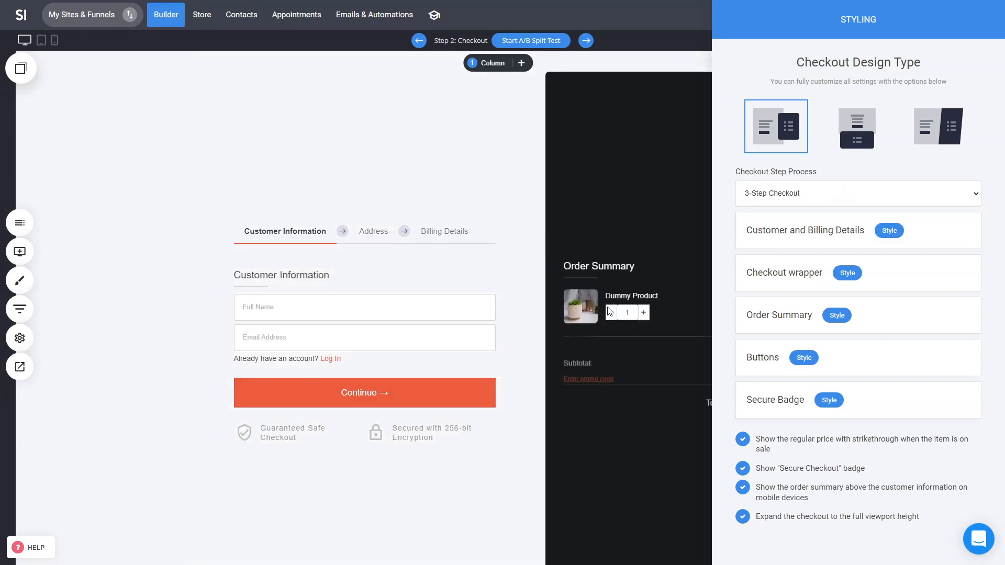
Step: Close the styling panel and save the checkout page
click(607, 307)
click(536, 237)
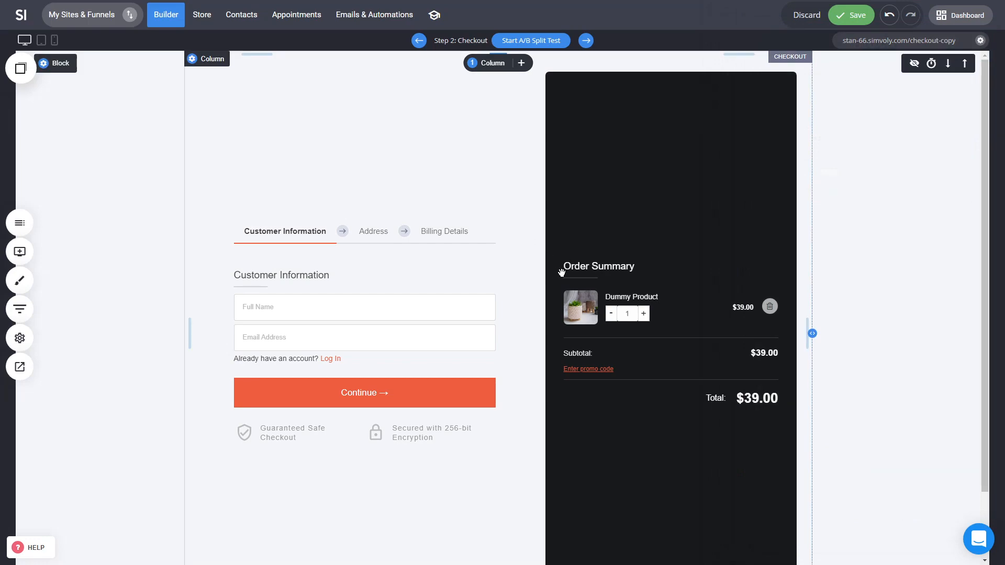
key(ctrl+s)
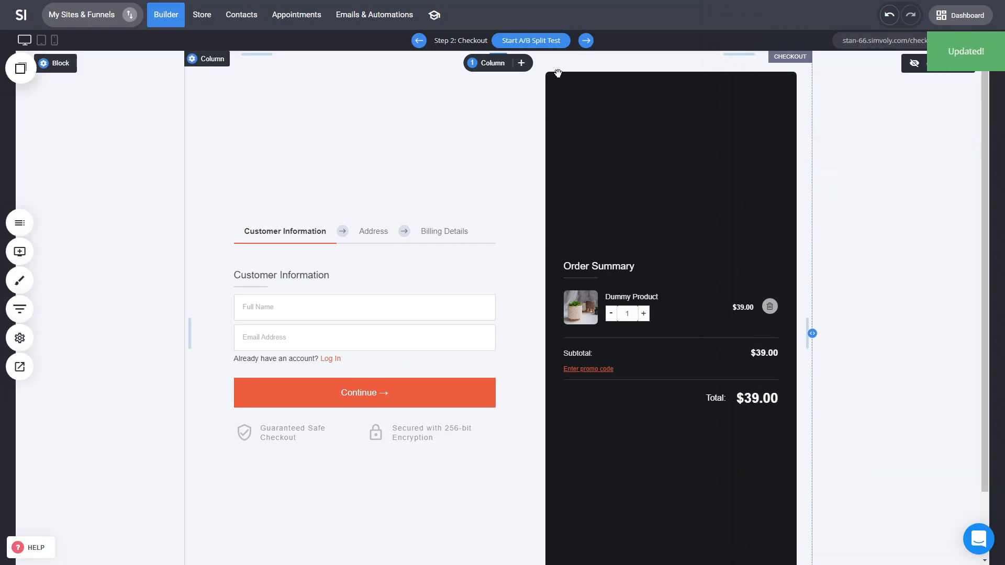
Step: Start an A/B split test for the Checkout step
click(538, 41)
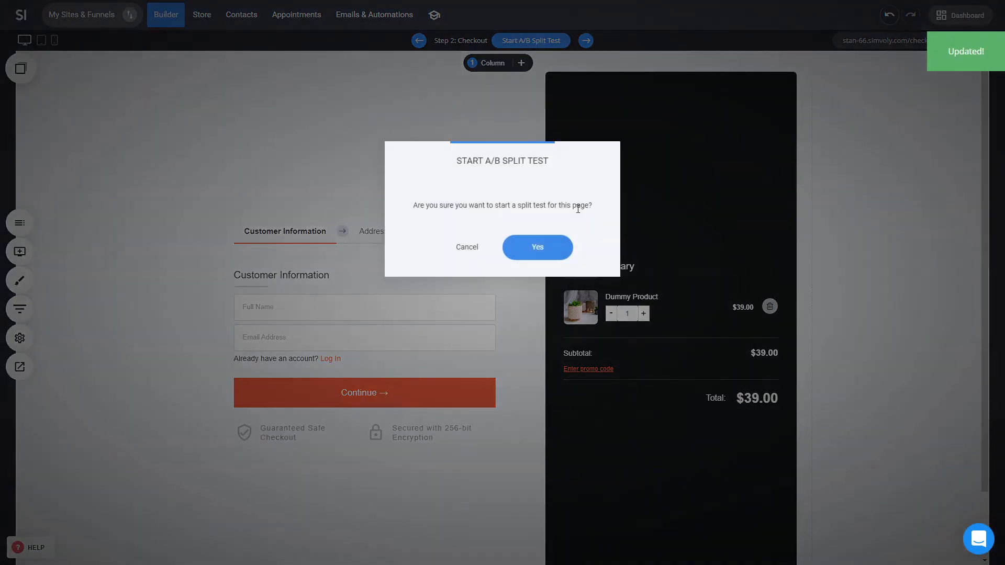
click(559, 247)
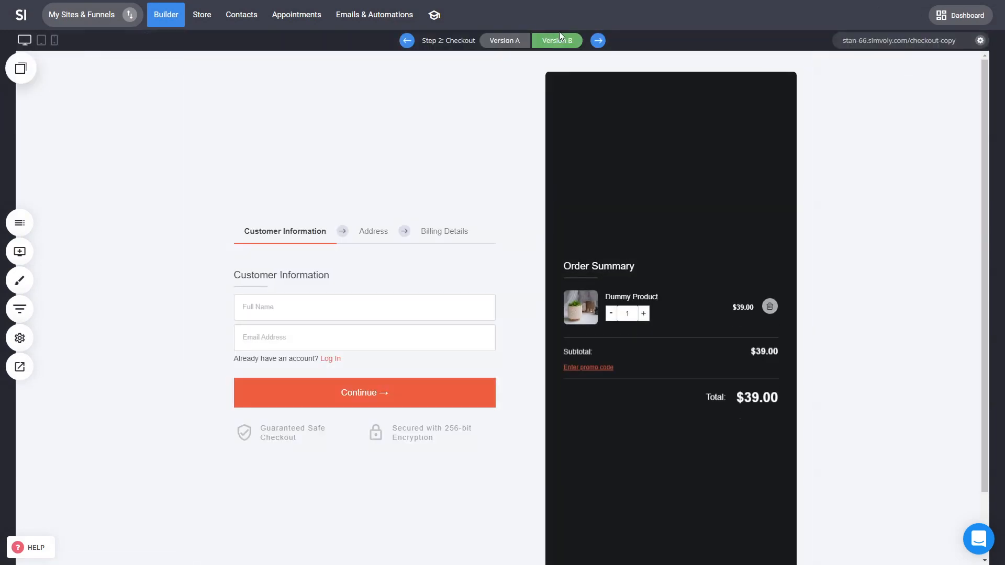
Step: Set the Version B checkout to 2-Step Checkout with the third, slanted design type and save the page
click(546, 210)
click(837, 180)
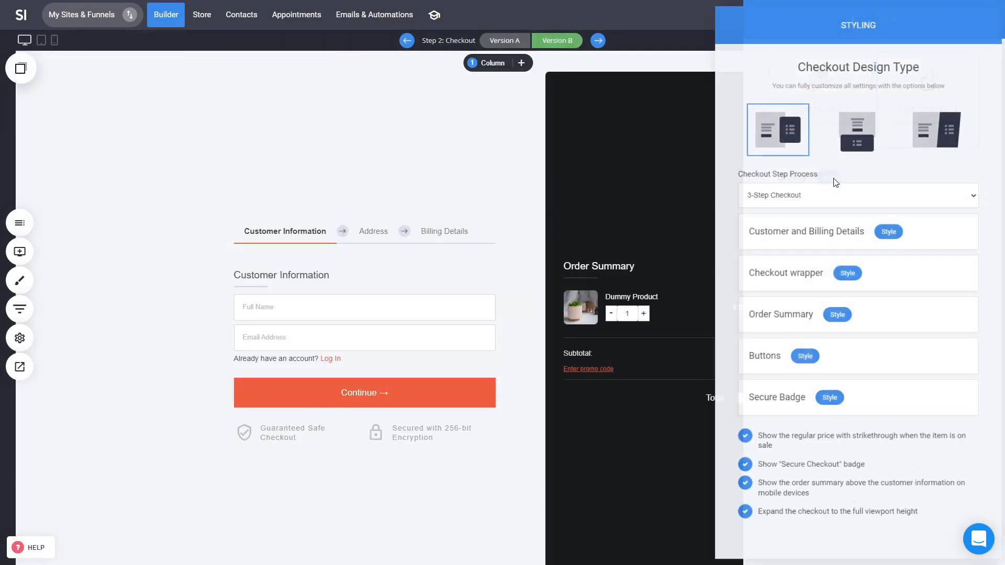
click(806, 194)
click(787, 221)
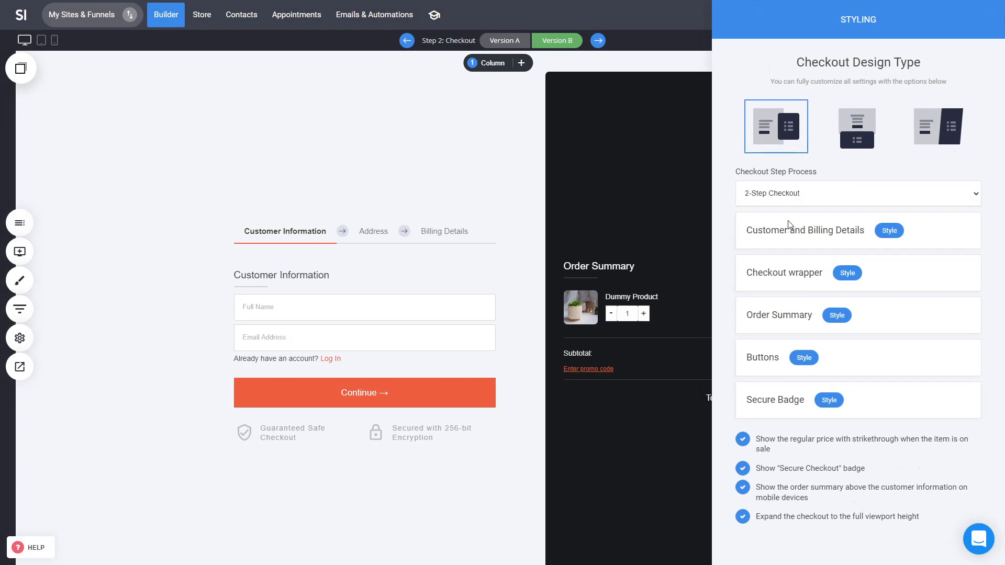
click(910, 150)
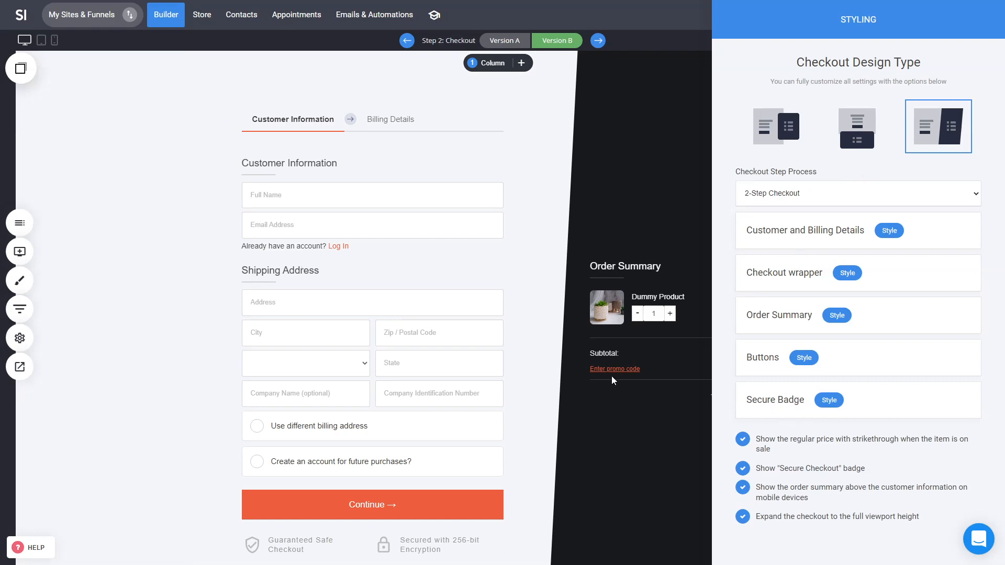
click(573, 348)
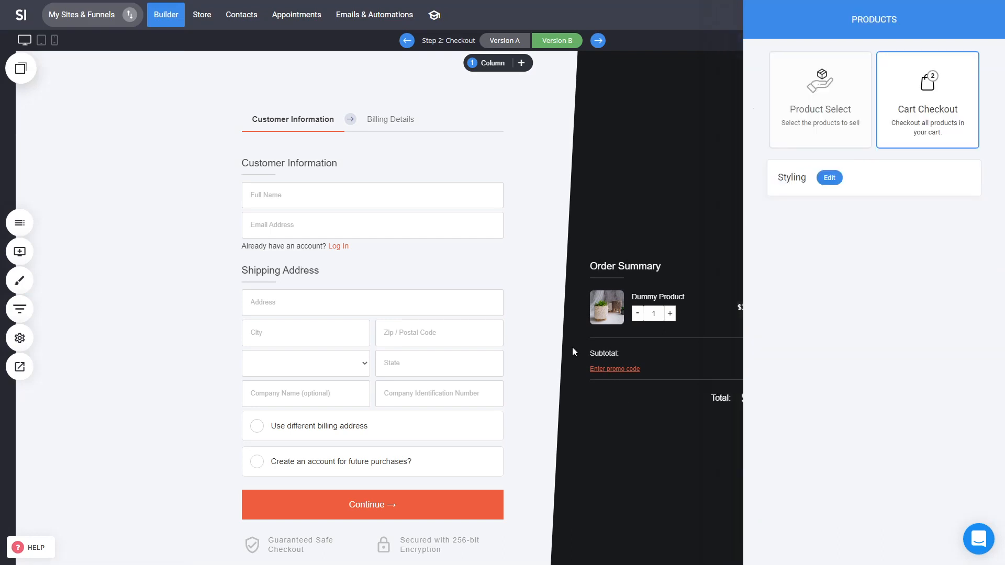
click(858, 17)
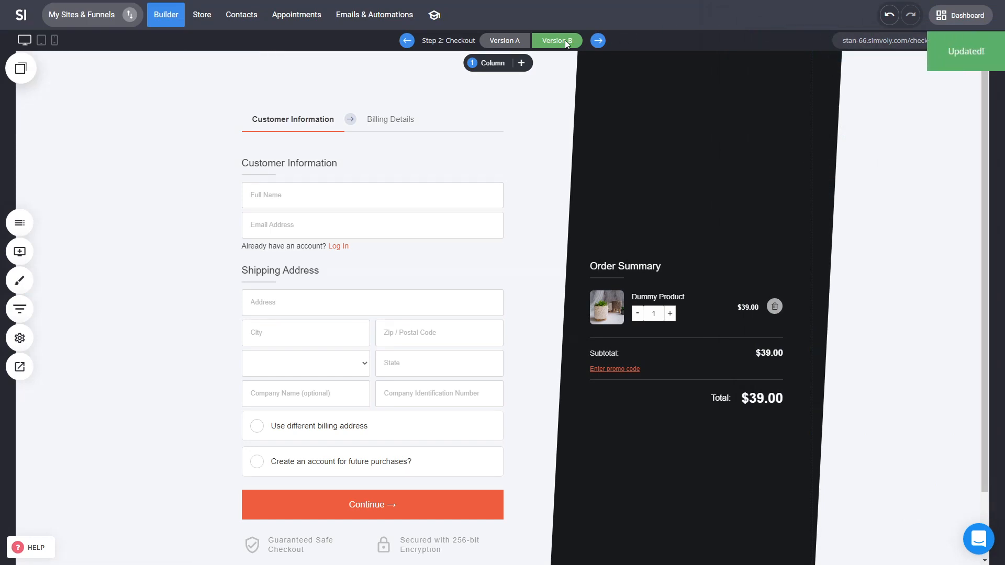
Step: Compare the checkout's Version A and Version B, and review the funnel overview
click(514, 45)
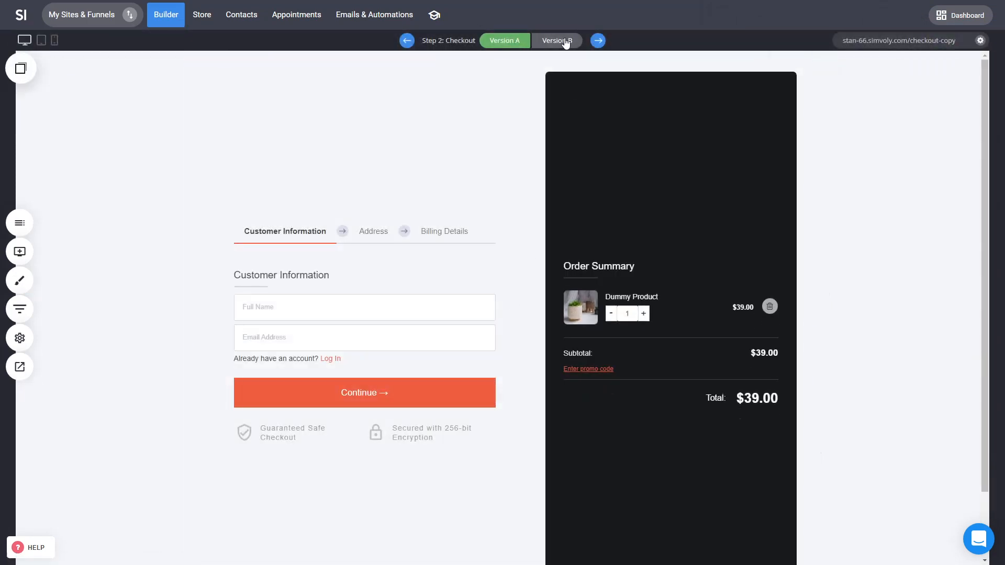
click(565, 41)
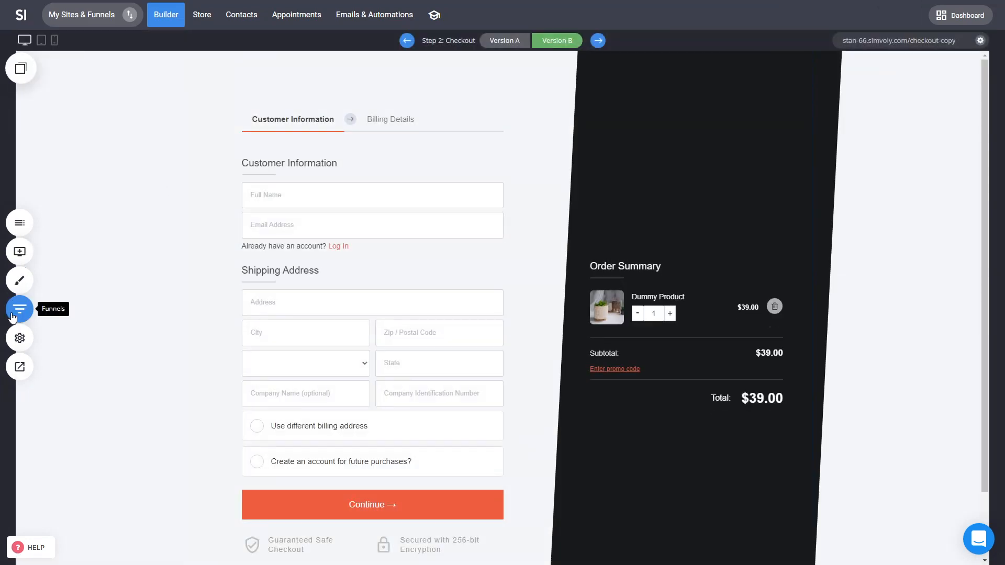
click(13, 314)
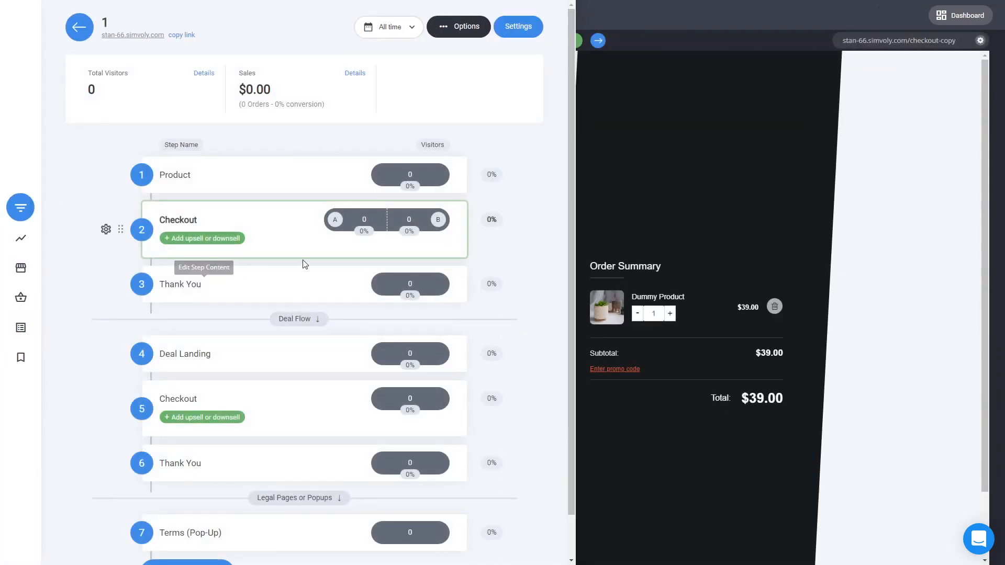
mouse_move(367, 235)
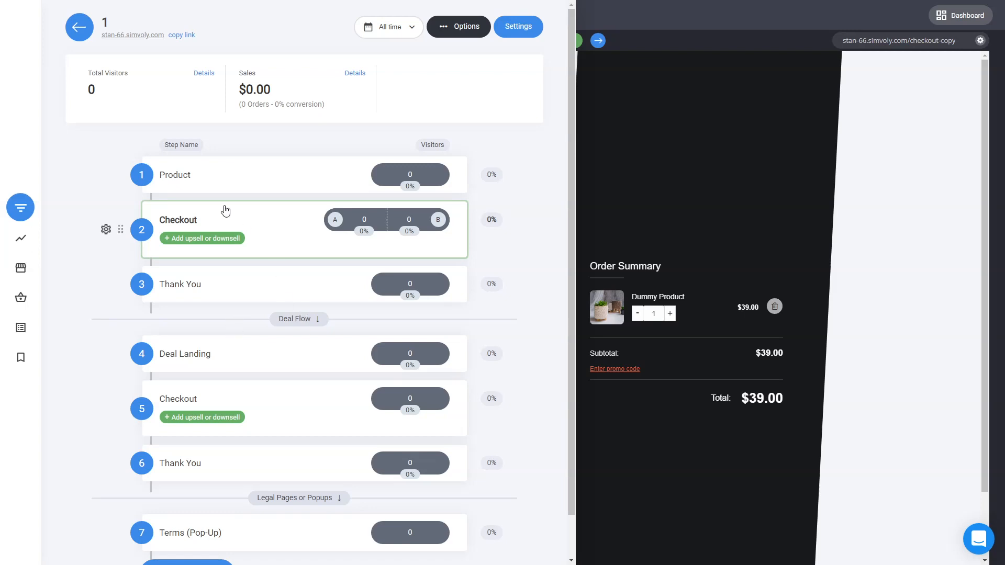
click(641, 195)
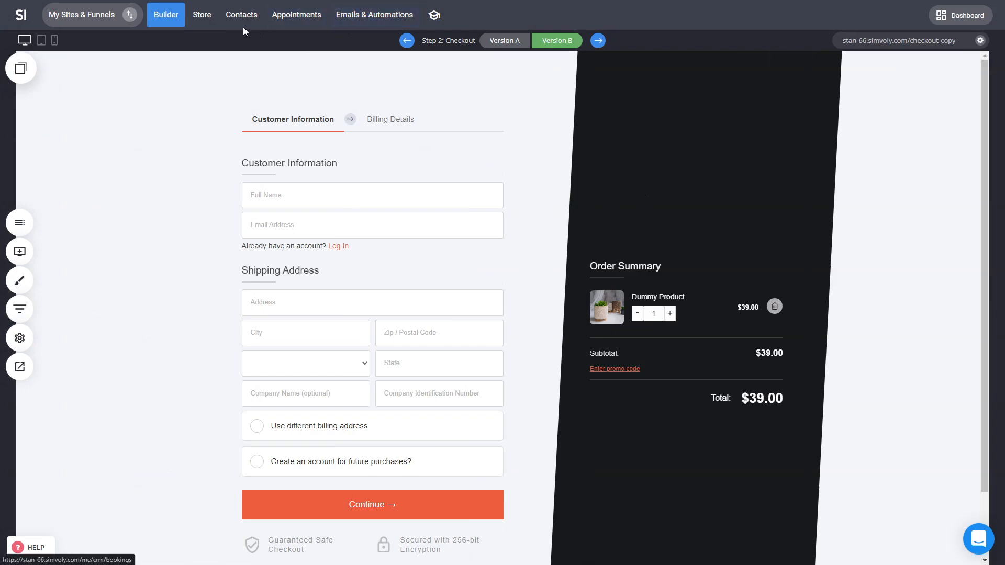
Step: Connect Bank Transfer as a payment provider in the store's payment settings
click(214, 23)
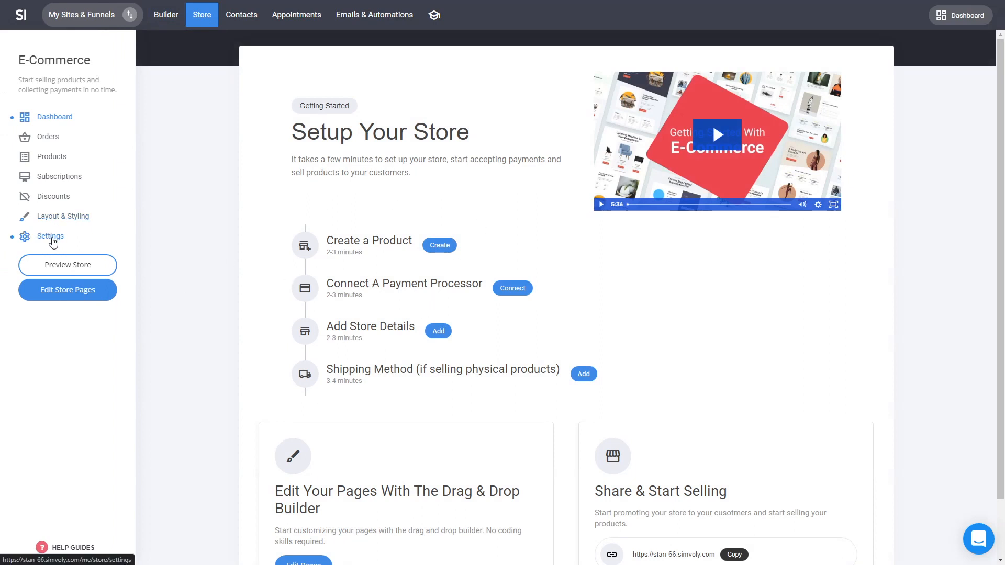
click(48, 237)
click(629, 105)
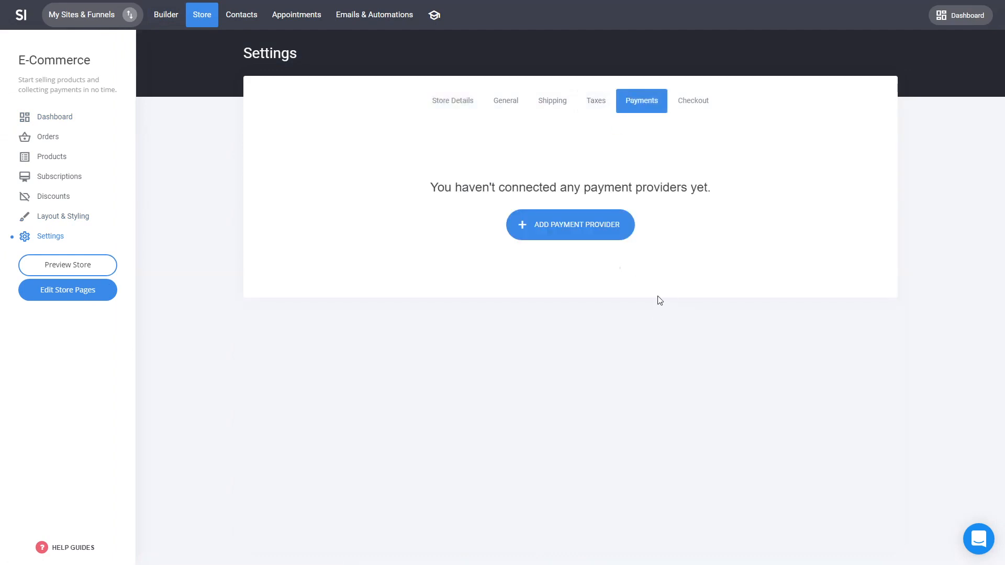
click(567, 227)
scroll(473, 272, down, 3)
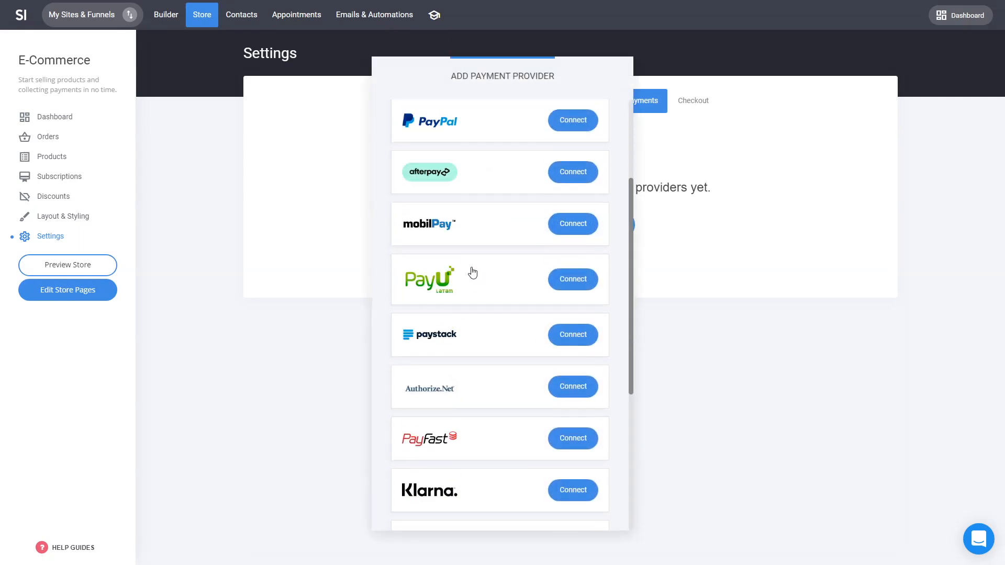
scroll(474, 435, up, 3)
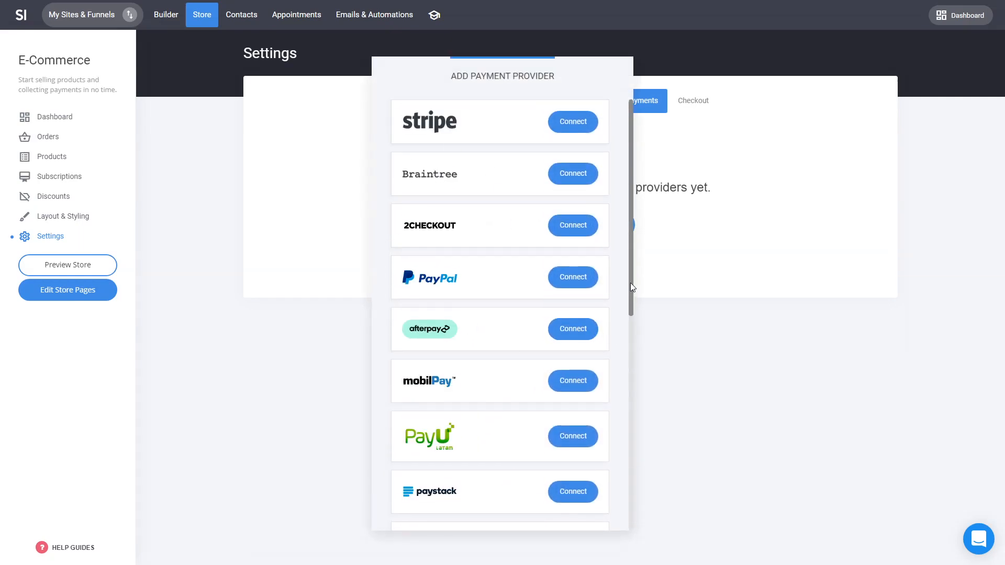
scroll(583, 313, down, 6)
scroll(586, 315, down, 2)
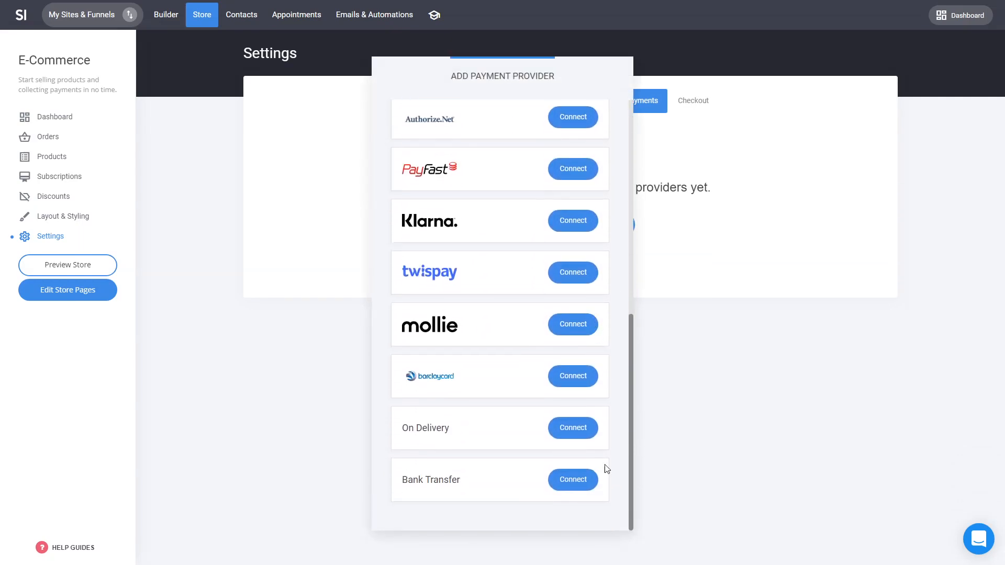
click(579, 485)
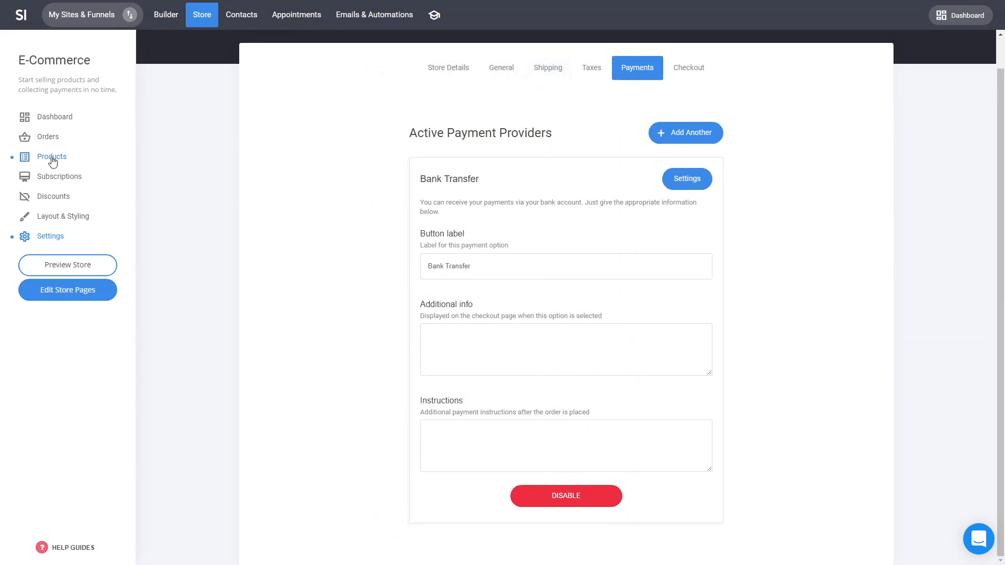
Step: Add a global price-range shipping option named Shipping Option costing $5.00
click(554, 79)
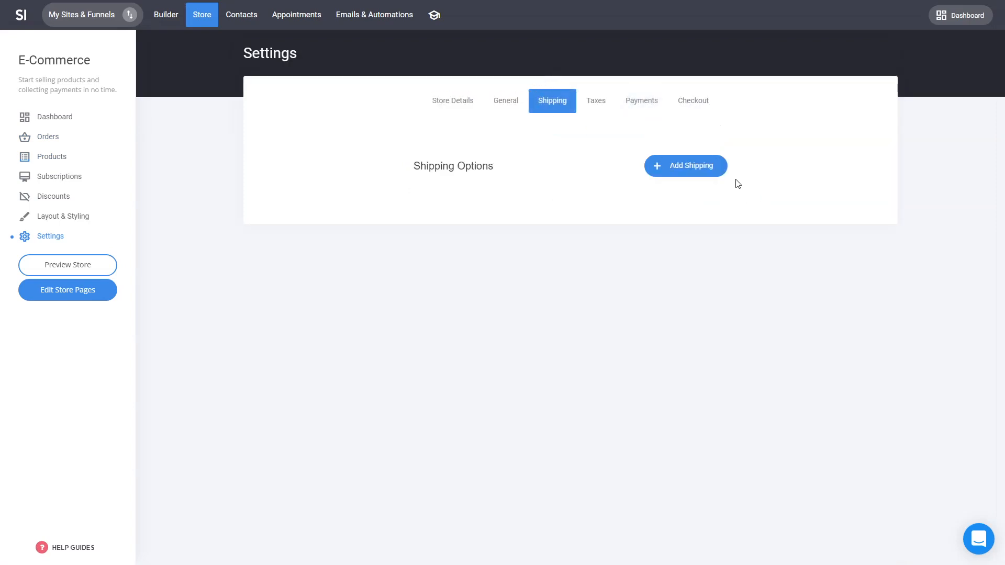
click(692, 173)
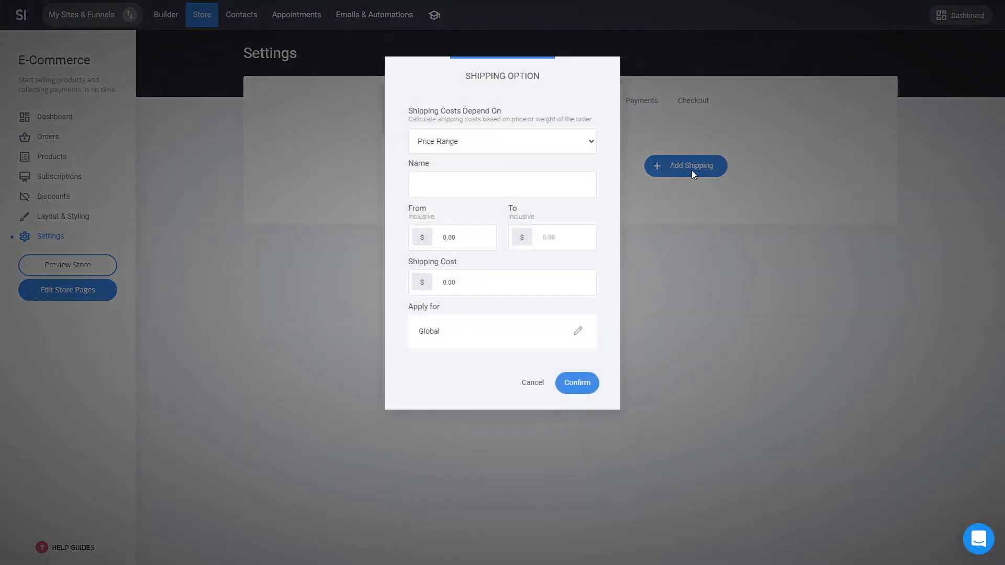
click(556, 181)
text(shipping Option)
drag(492, 284, 162, 263)
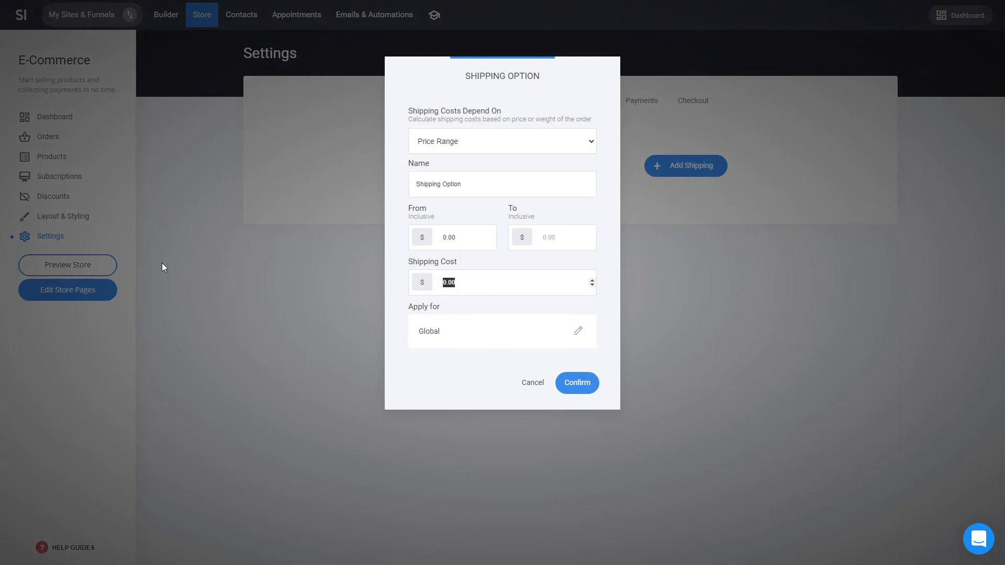
click(566, 384)
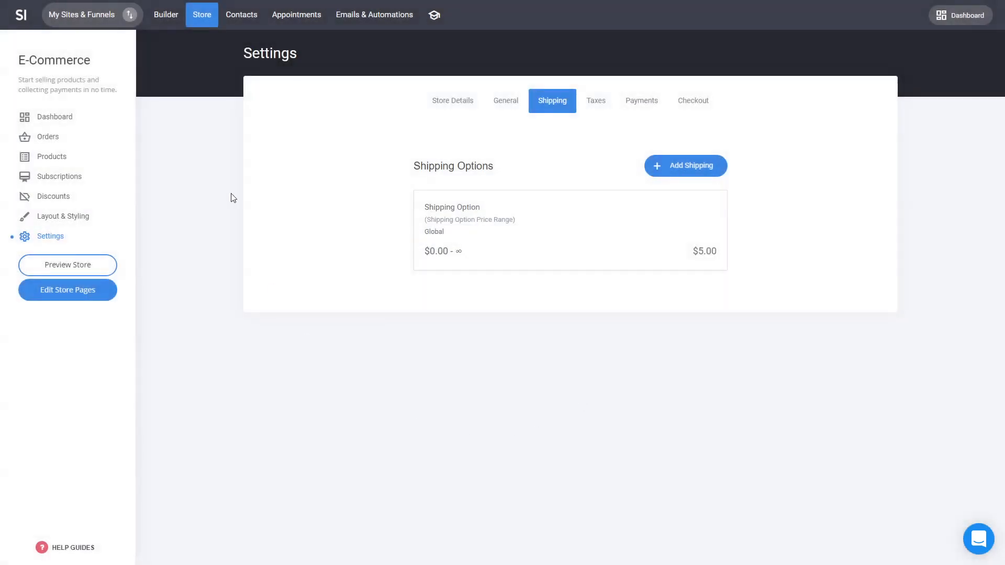
Step: Preview the funnel, add Dummy Product 2 to the cart alongside Dummy Product, and proceed to checkout
click(160, 20)
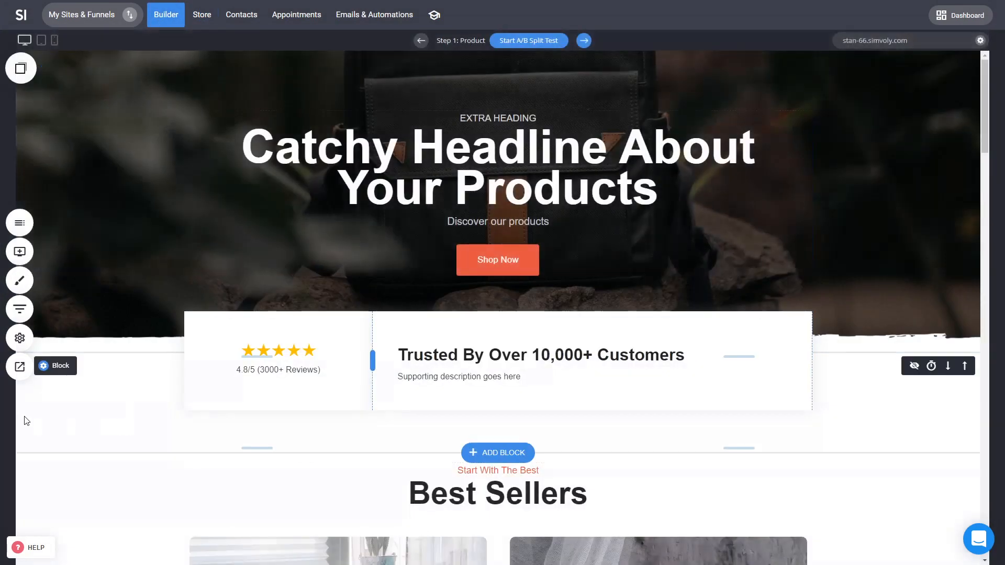
click(20, 377)
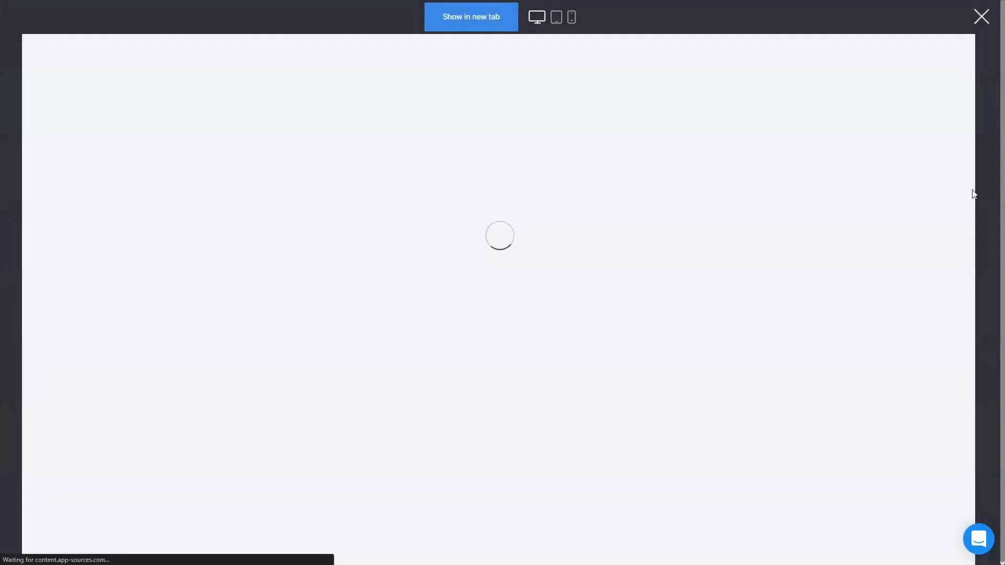
scroll(754, 247, down, 4)
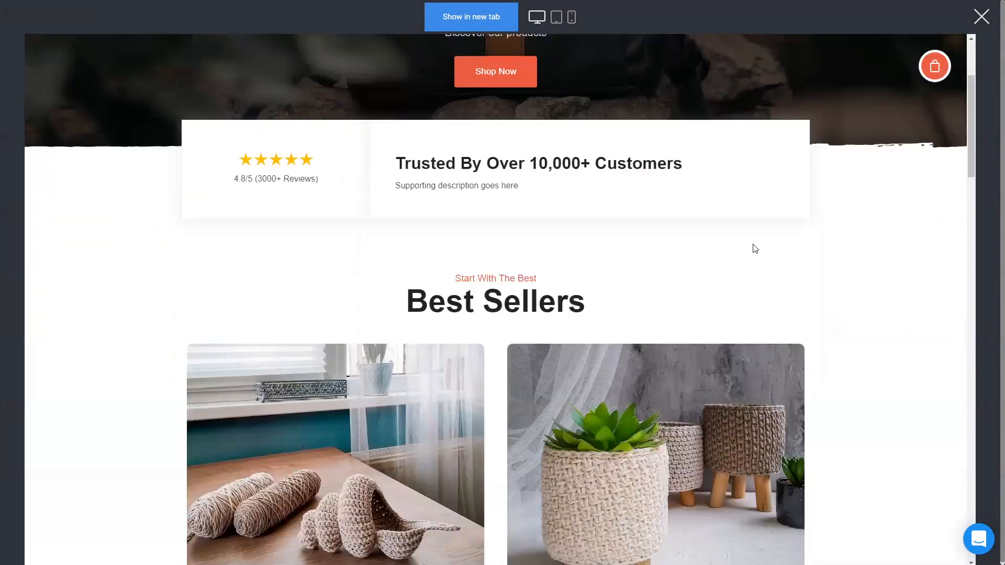
click(934, 66)
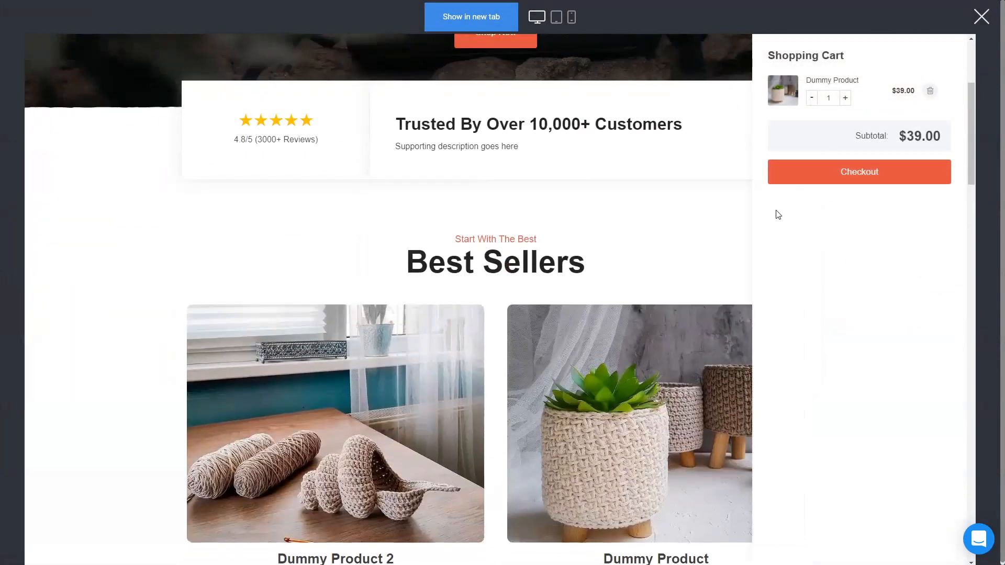
click(709, 250)
scroll(639, 285, down, 4)
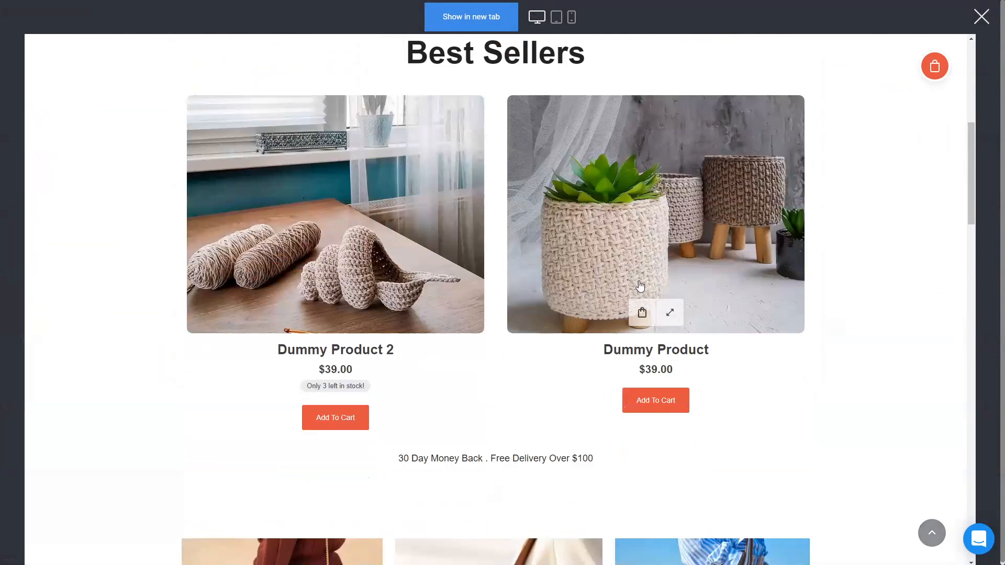
click(344, 424)
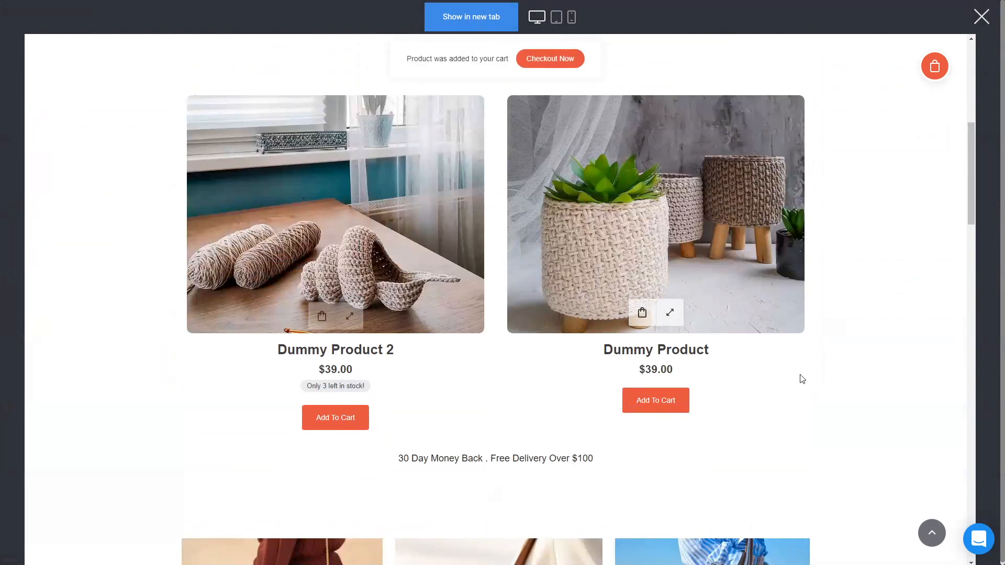
click(934, 65)
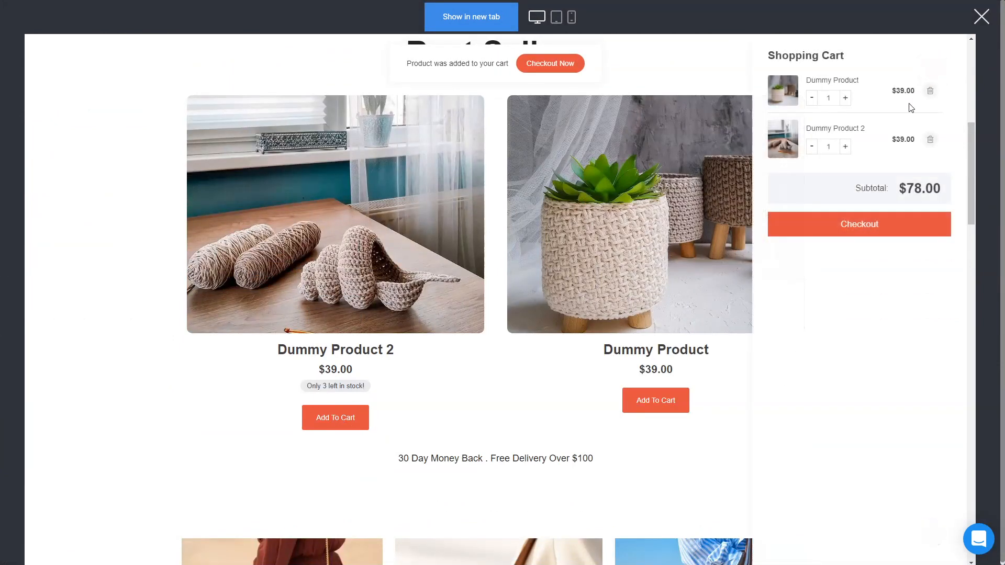
click(855, 235)
Step: Fill in a test full name and e-mail address in Customer Information and continue
click(362, 276)
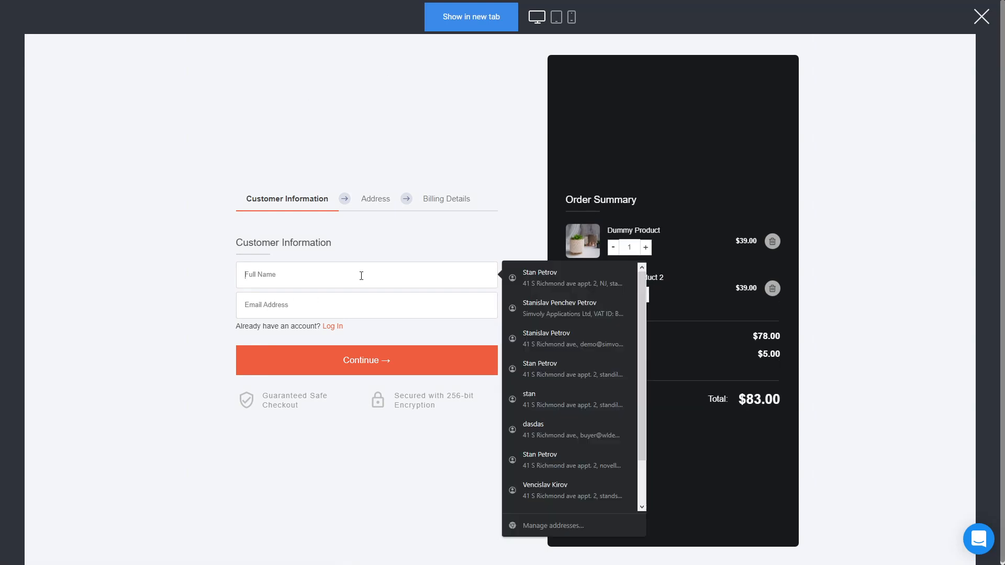
text(dasdasda)
click(274, 310)
text(dasdasd)
click(344, 339)
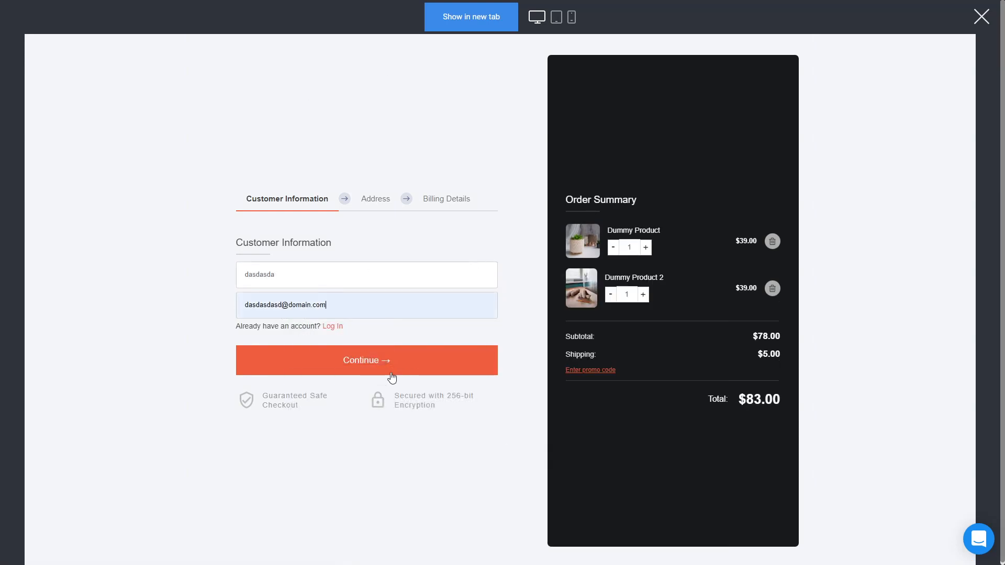
click(392, 374)
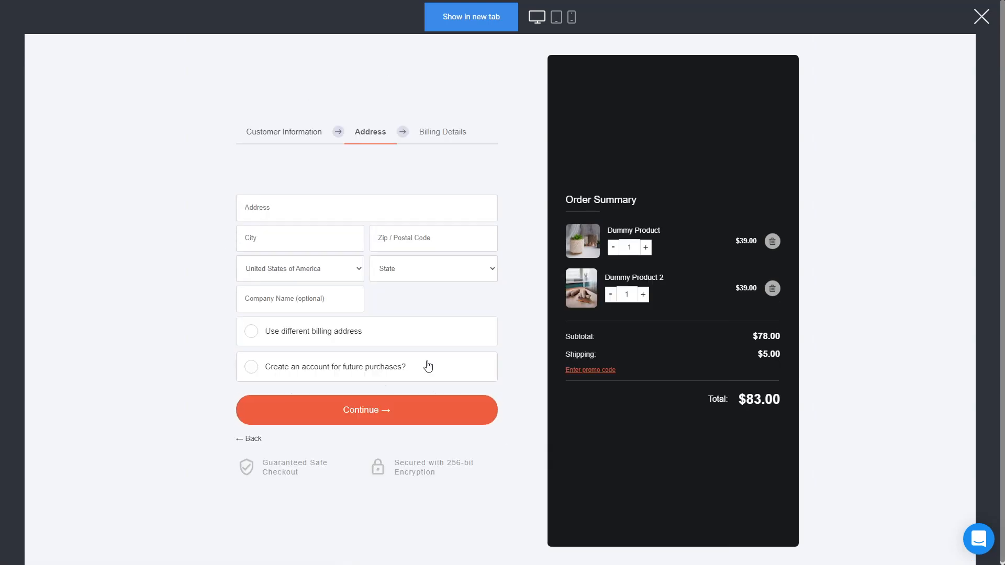
Step: Enter a test shipping address, city and postal code, complete the order, and close the preview
click(335, 203)
text(dsa)
click(256, 247)
text(asdsad)
click(420, 246)
text(dsada)
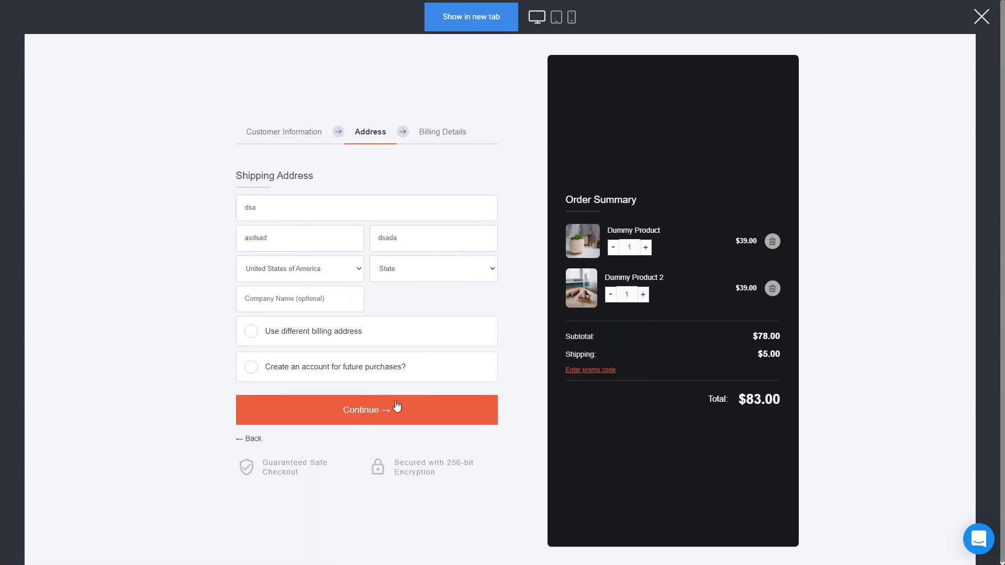
click(397, 405)
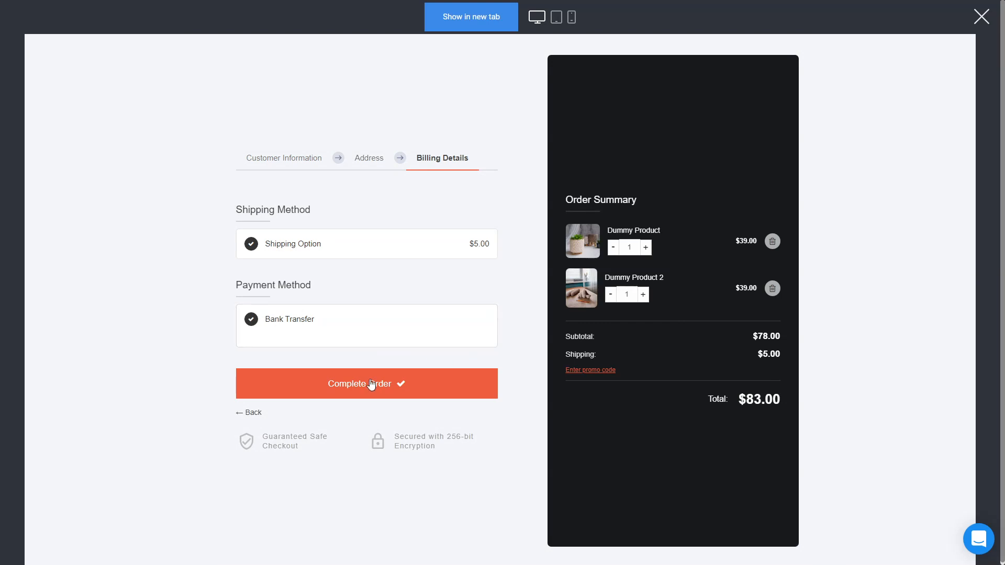
click(405, 388)
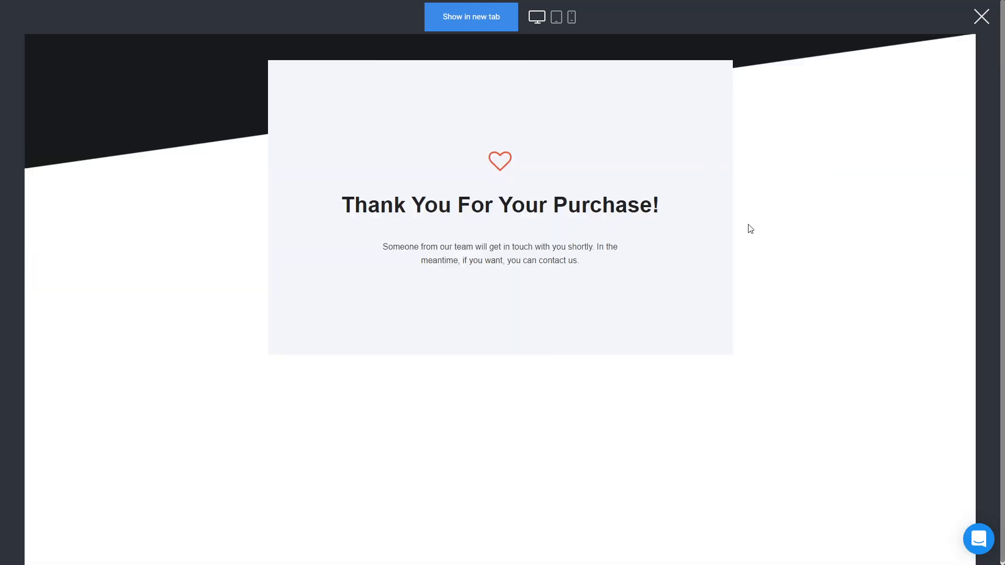
click(981, 17)
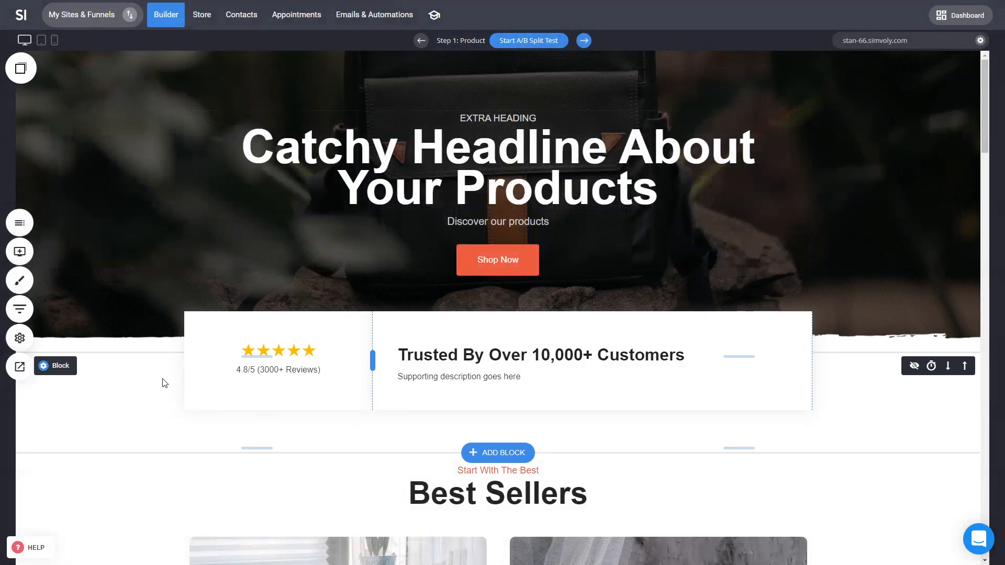
Step: Open the funnel's orders and view the new test order's invoice
click(20, 311)
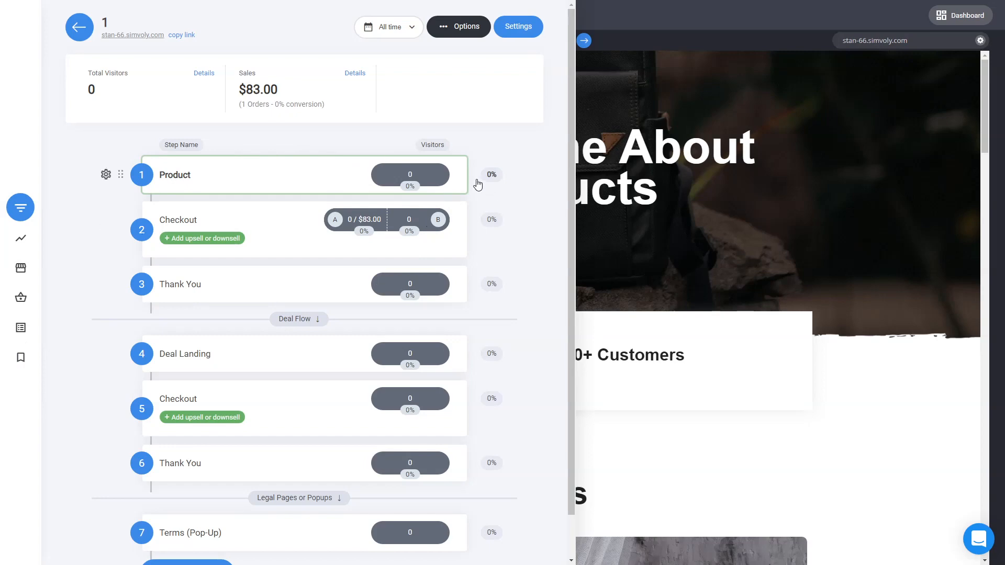
mouse_move(423, 175)
mouse_move(377, 227)
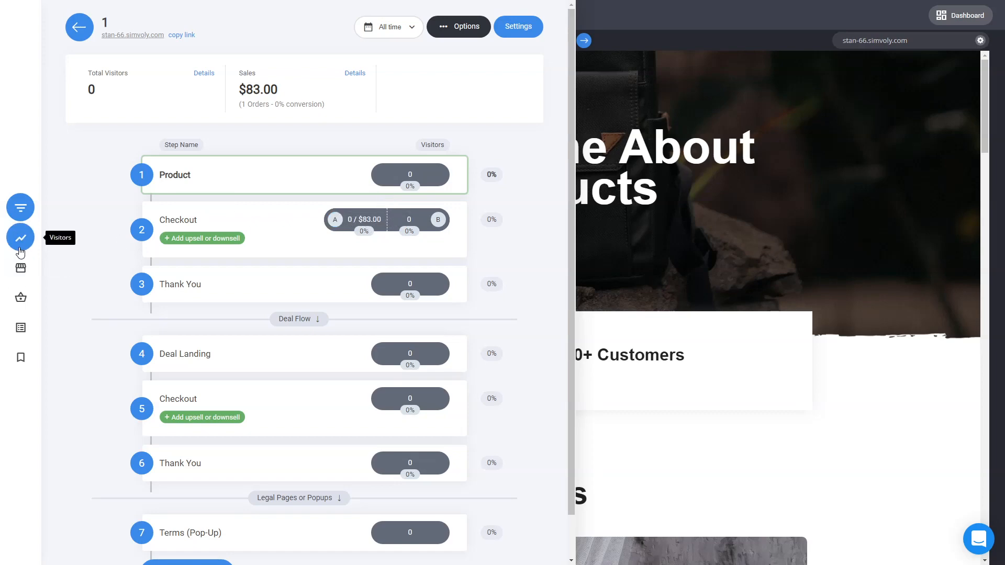
click(27, 297)
click(242, 161)
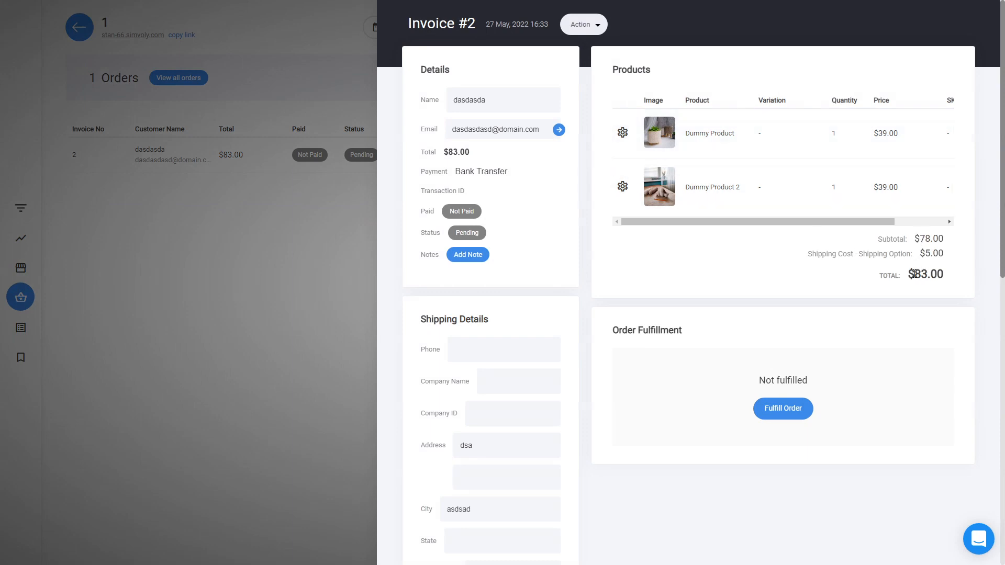
Step: Scroll across the invoice's product table and close the invoice
drag(915, 275, 953, 276)
click(946, 283)
click(305, 262)
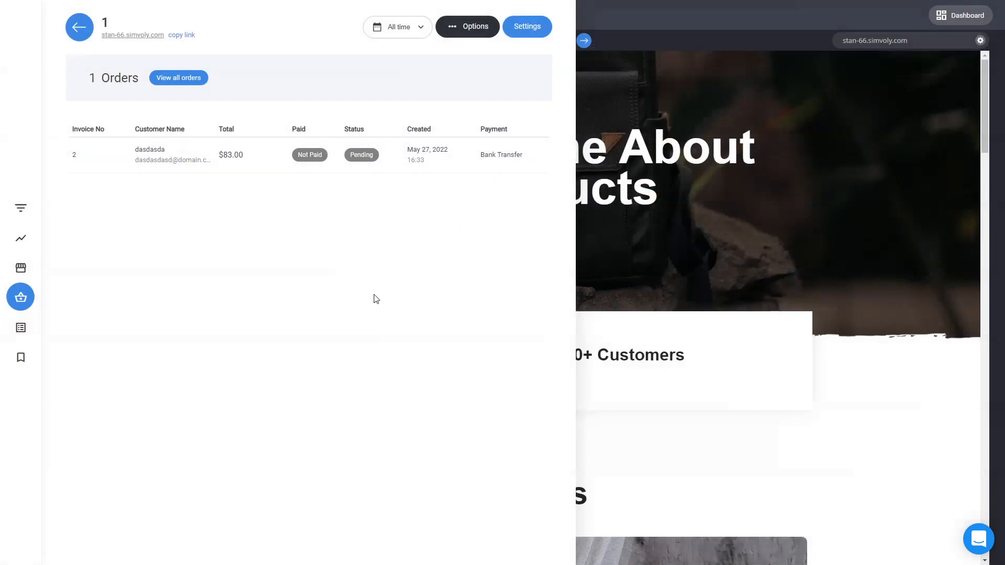
Step: Browse the funnel's sales overview, upsells and downsells, orders, products, top performers, sources and visitors, then return to the funnel steps
click(21, 267)
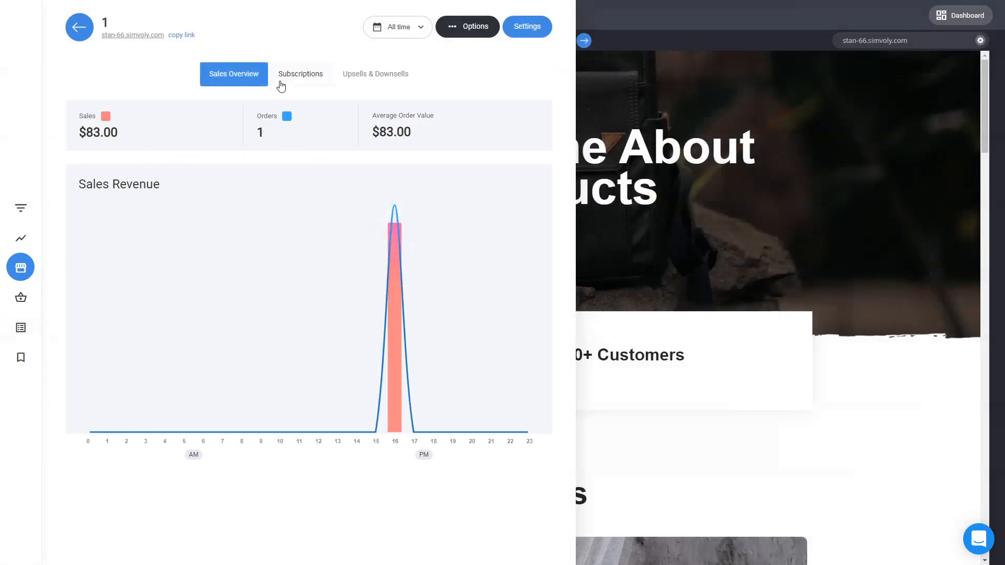
click(350, 79)
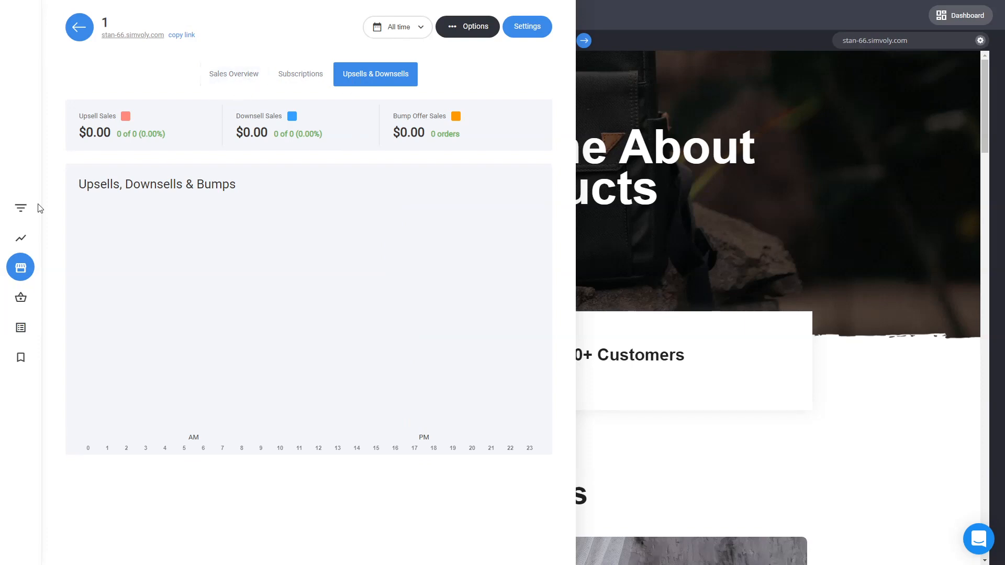
click(21, 297)
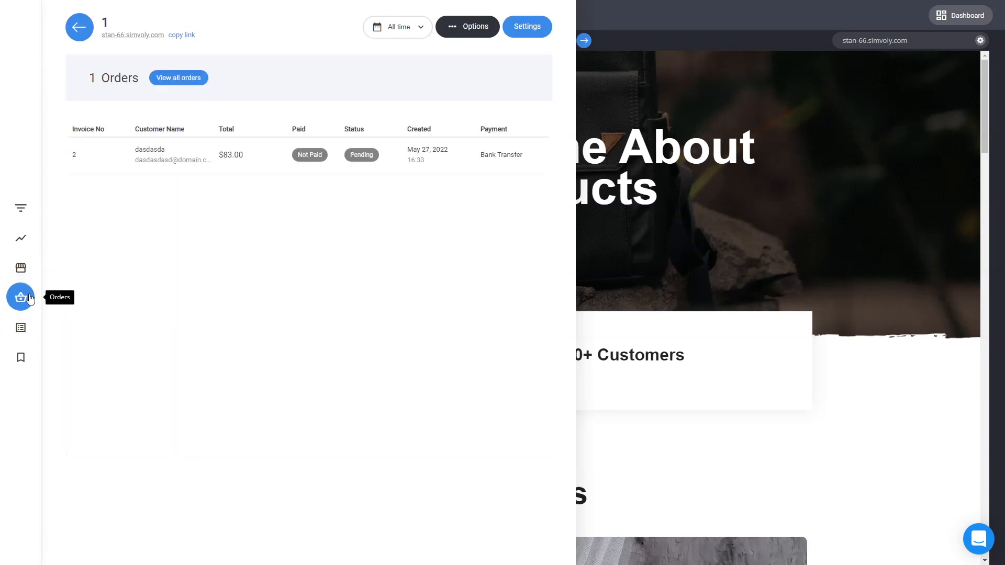
click(21, 327)
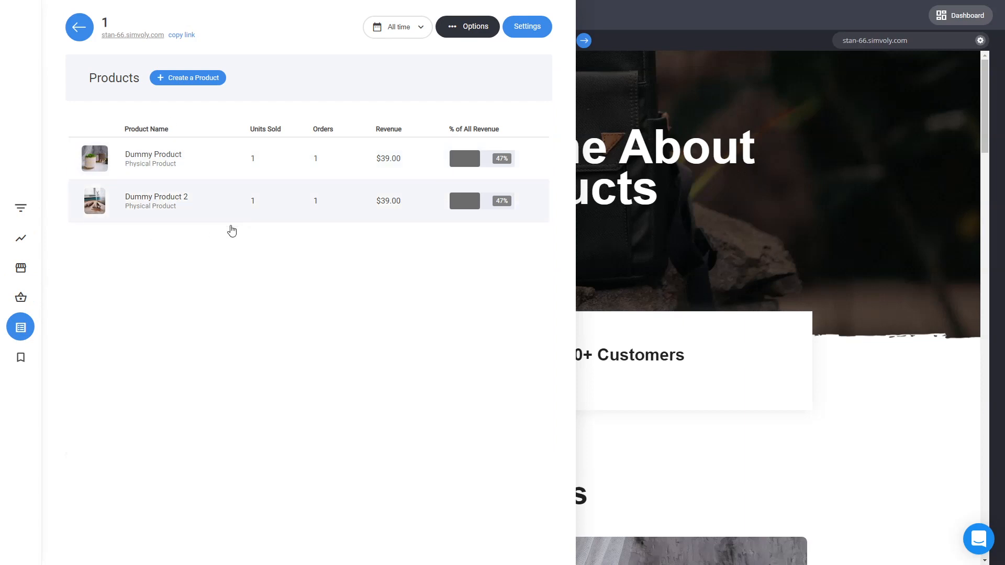
click(21, 357)
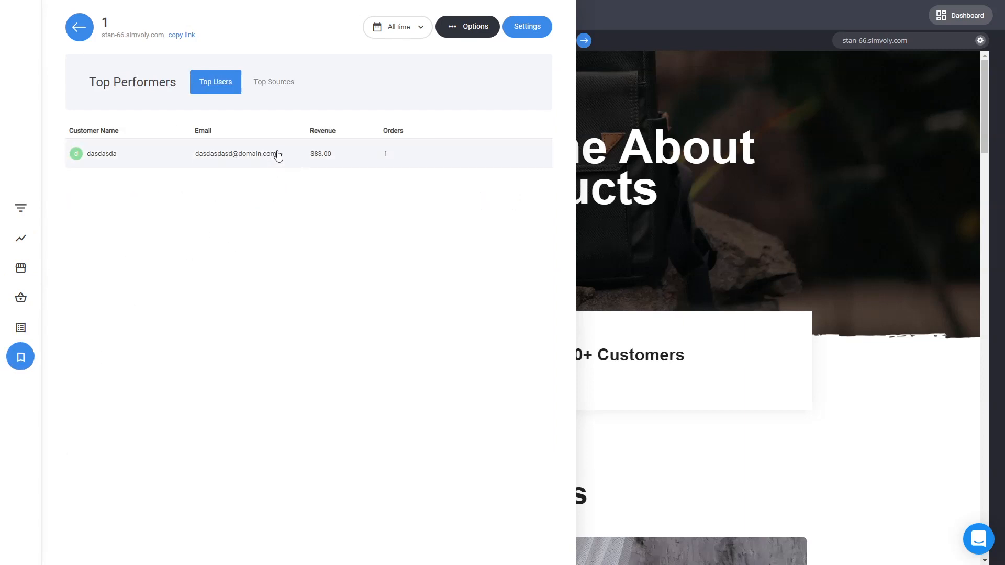
click(276, 86)
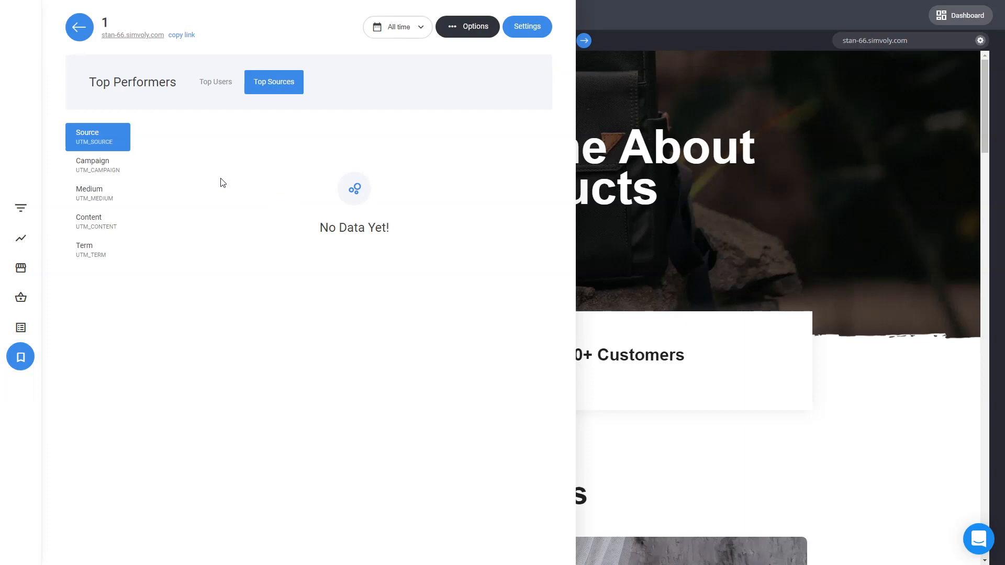
click(23, 238)
click(29, 211)
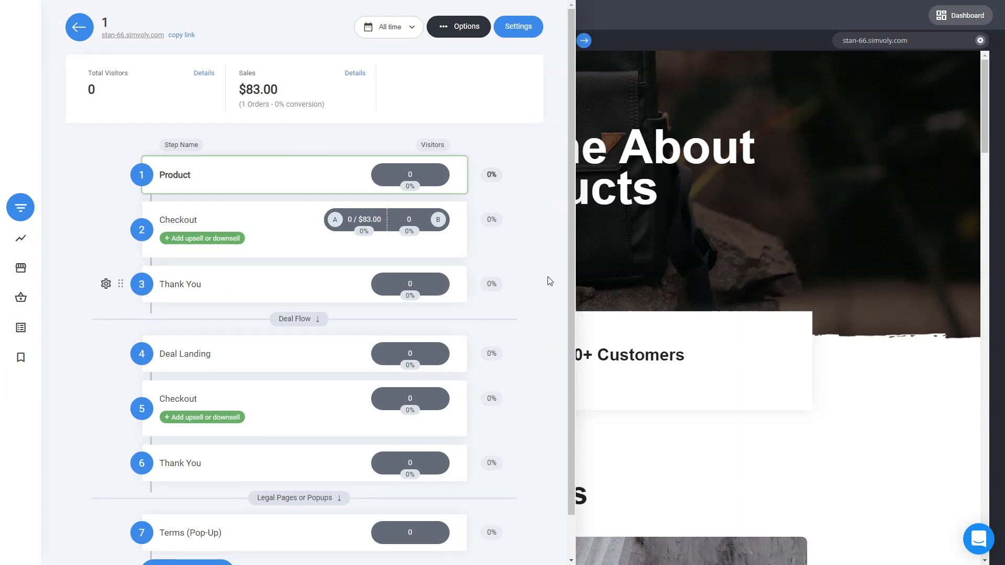
Step: Open the store dashboard and switch its date range to Today
click(572, 258)
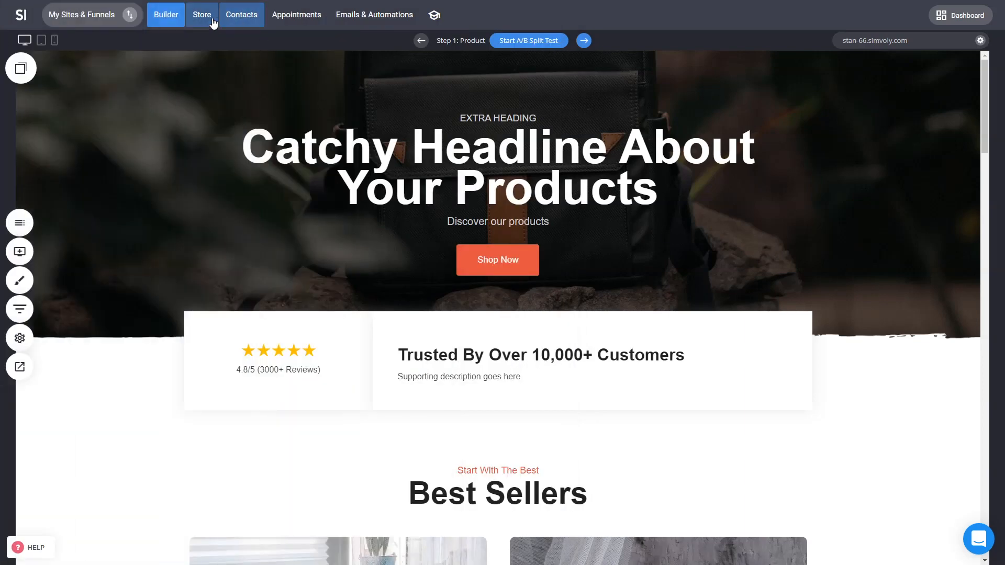
click(213, 19)
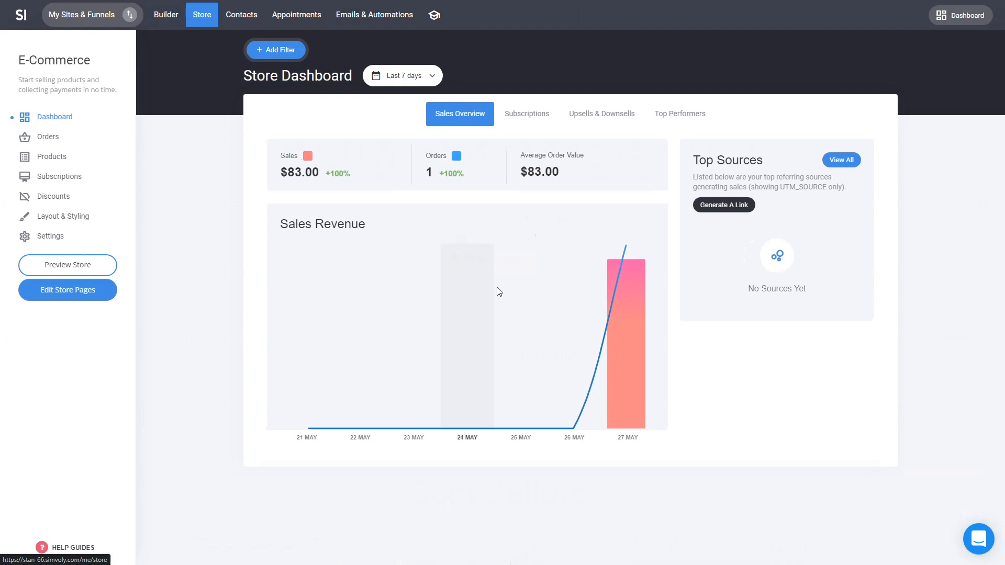
click(428, 78)
click(433, 107)
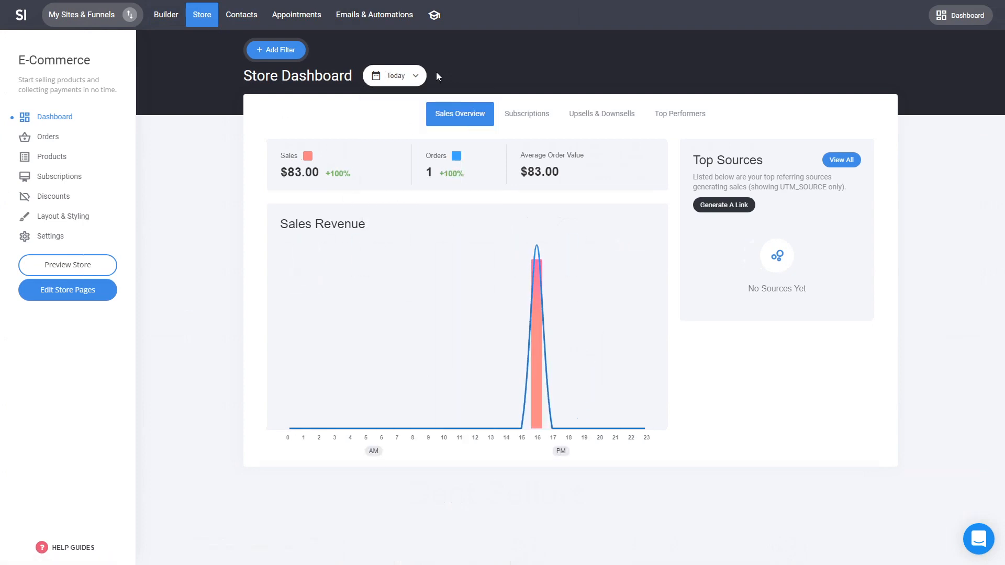
Step: On the Product page, add a Services block with three course cards below the Best Sellers section
click(173, 22)
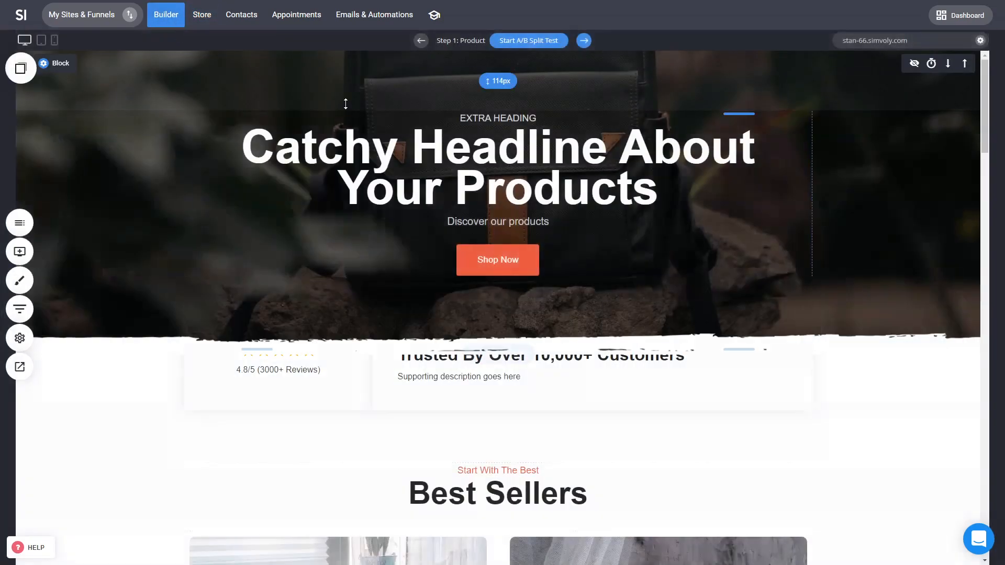
scroll(837, 409, down, 1)
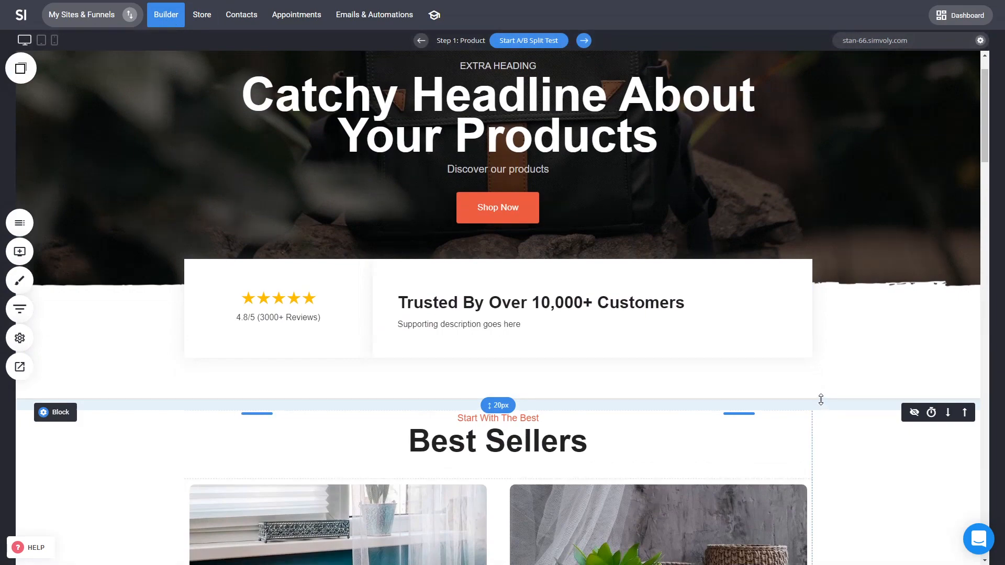
scroll(821, 400, down, 6)
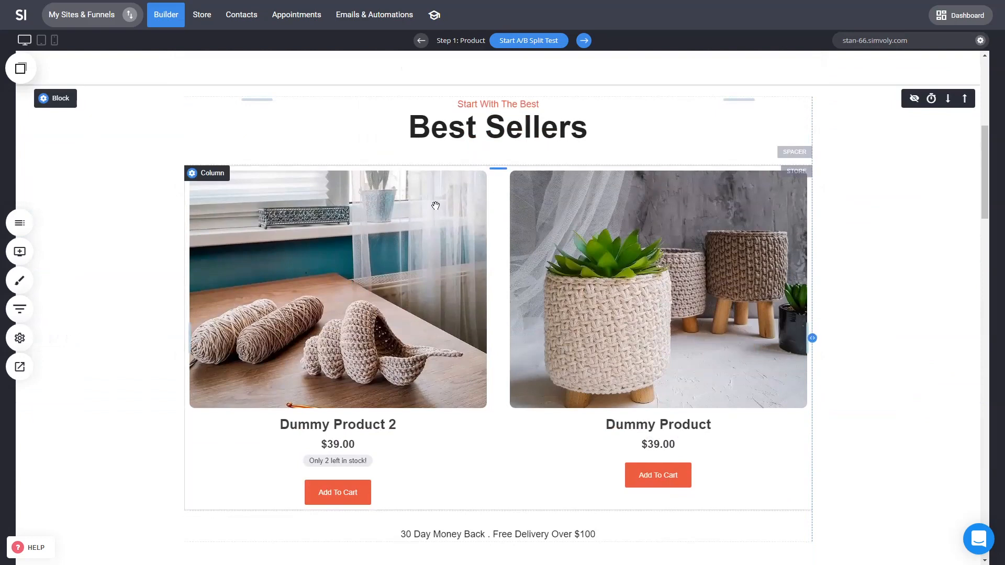
scroll(451, 211, down, 4)
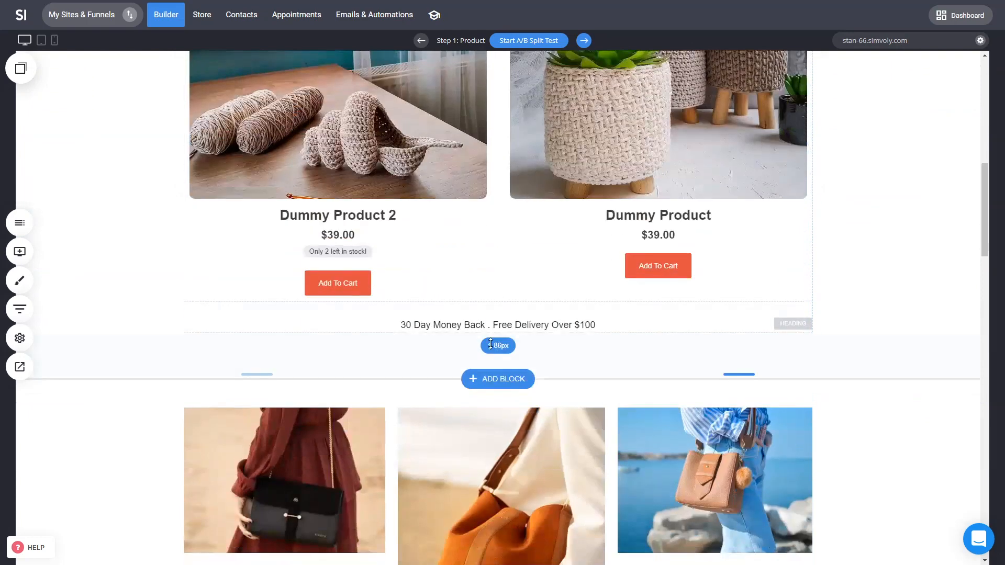
scroll(436, 215, up, 5)
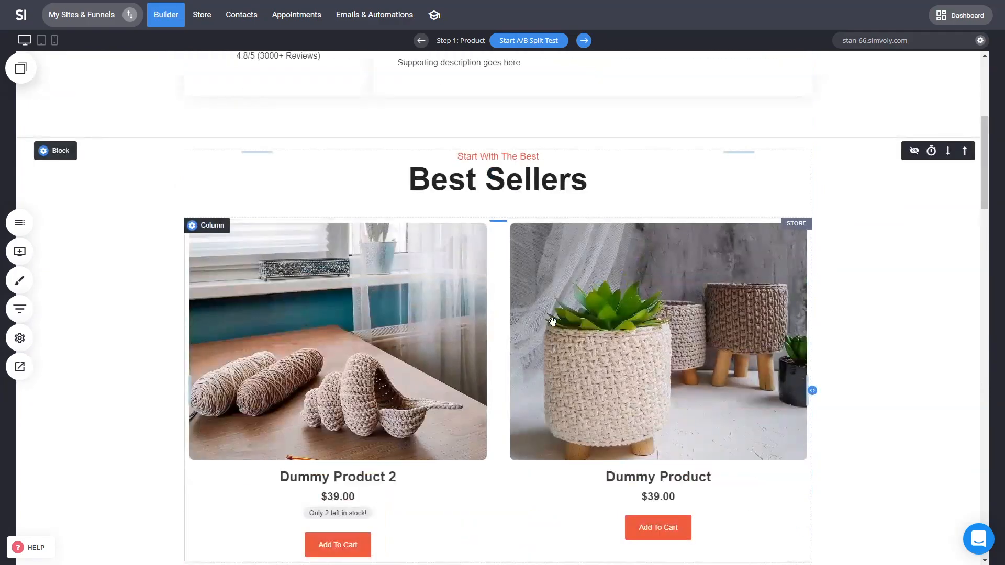
scroll(480, 255, down, 3)
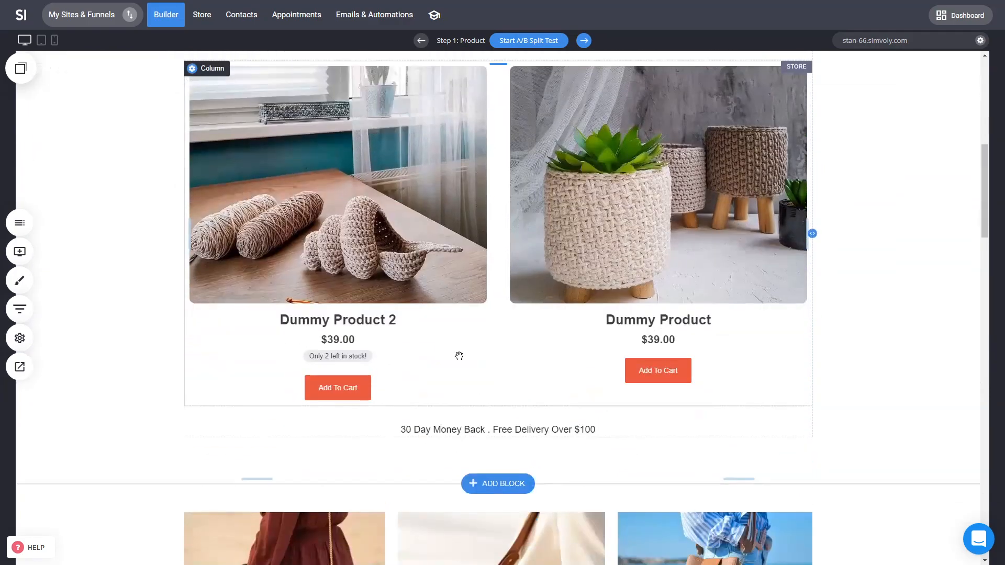
click(489, 484)
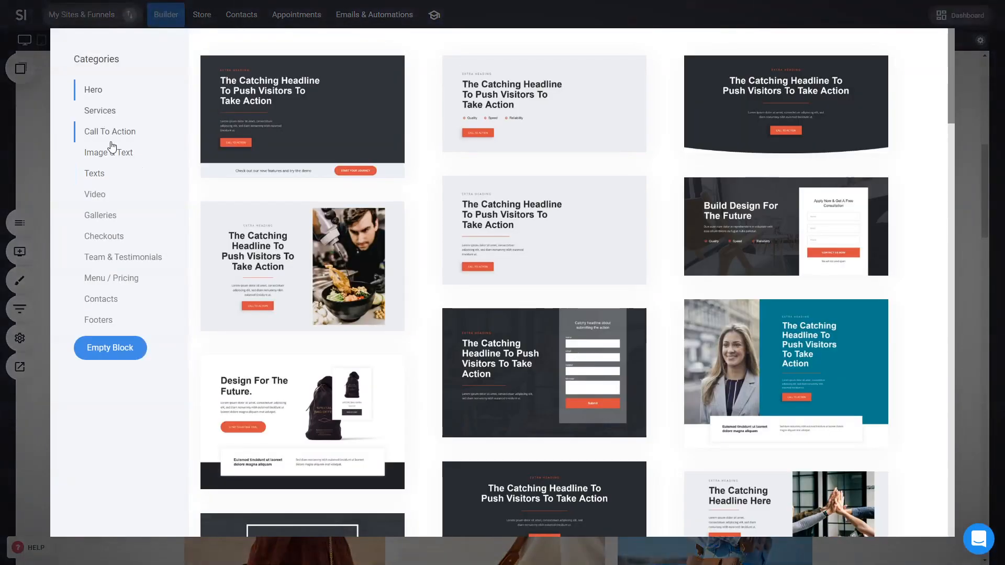
click(39, 159)
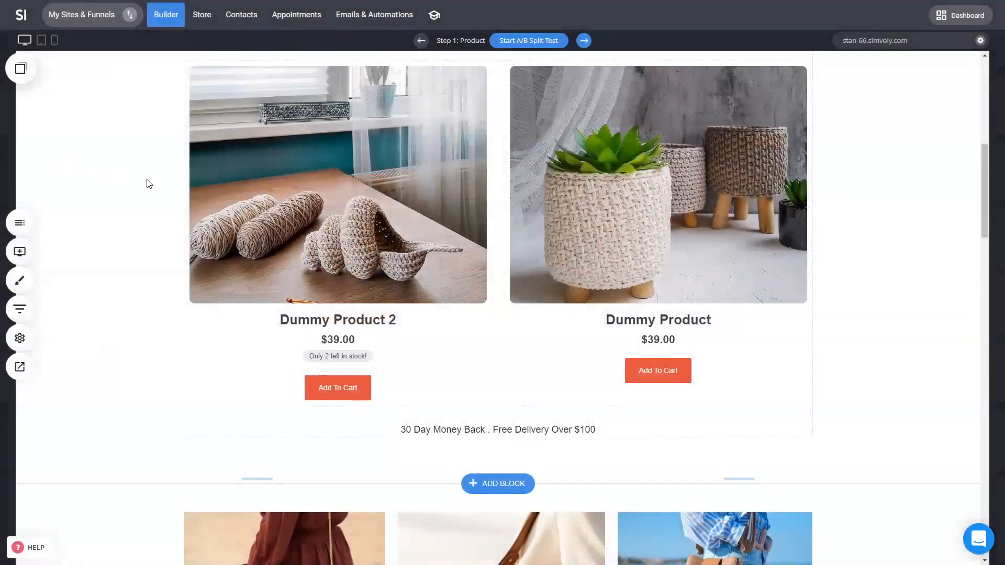
click(481, 483)
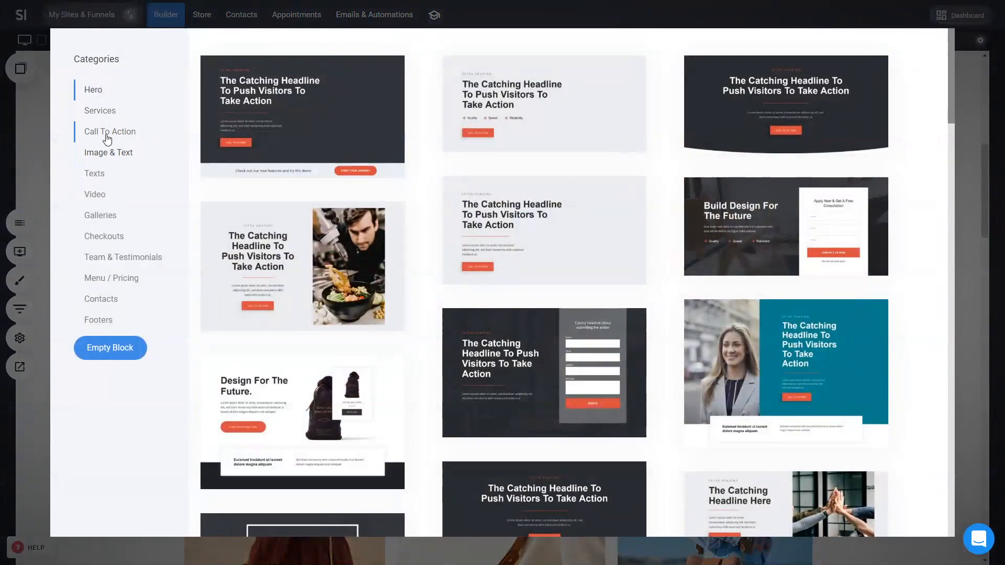
click(106, 114)
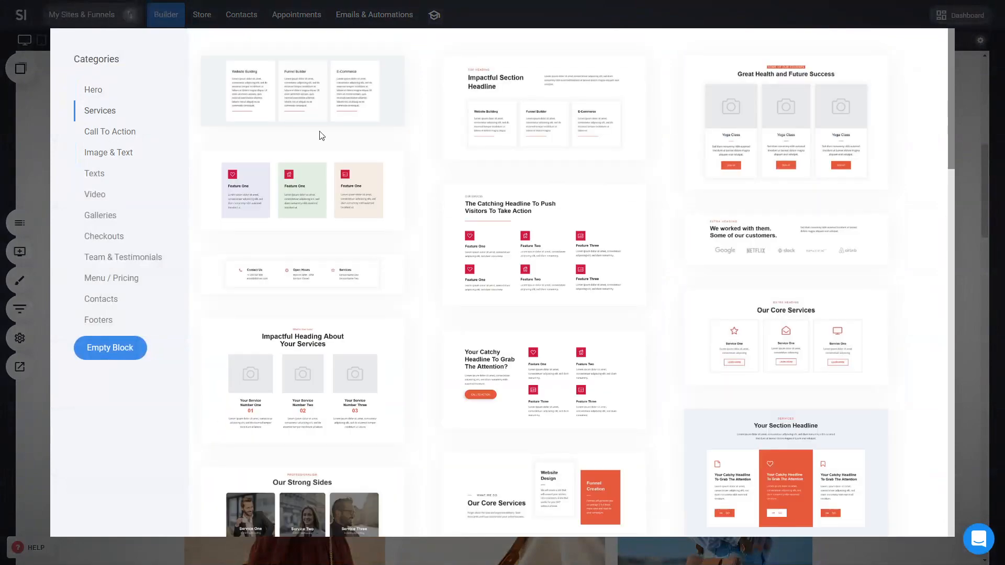
click(756, 134)
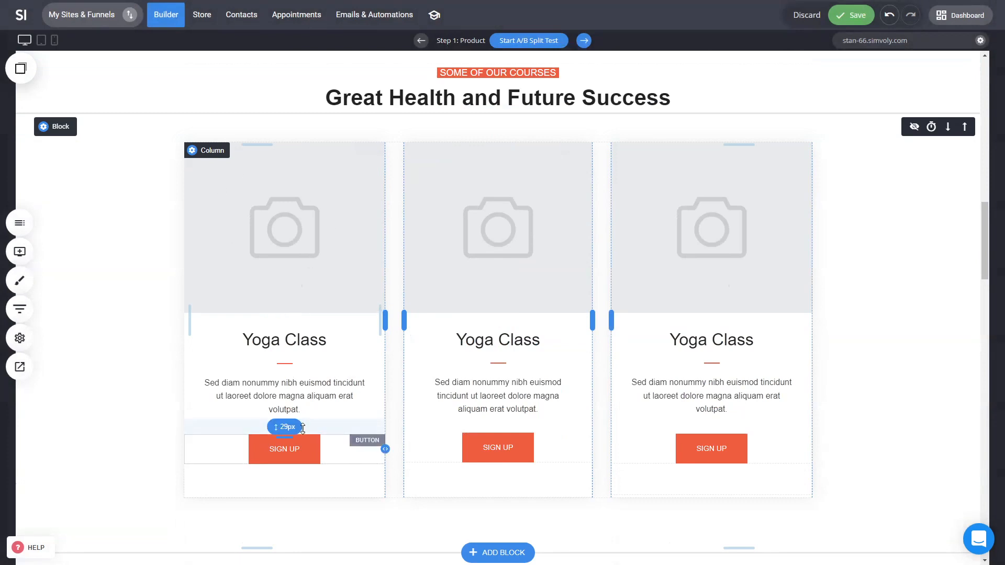
Step: Change the first course card's button text to Buy Now
click(303, 447)
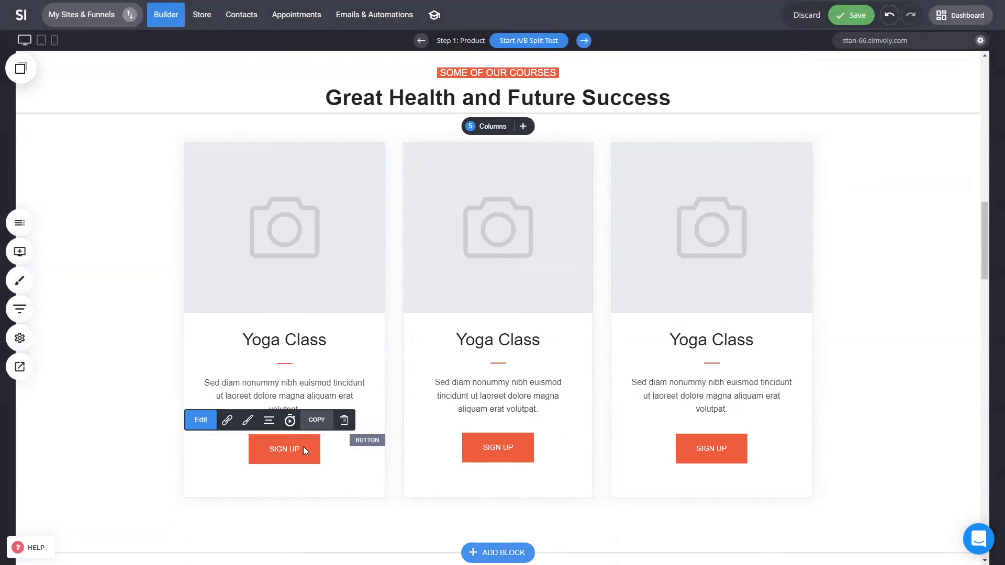
click(303, 448)
text(Buy N)
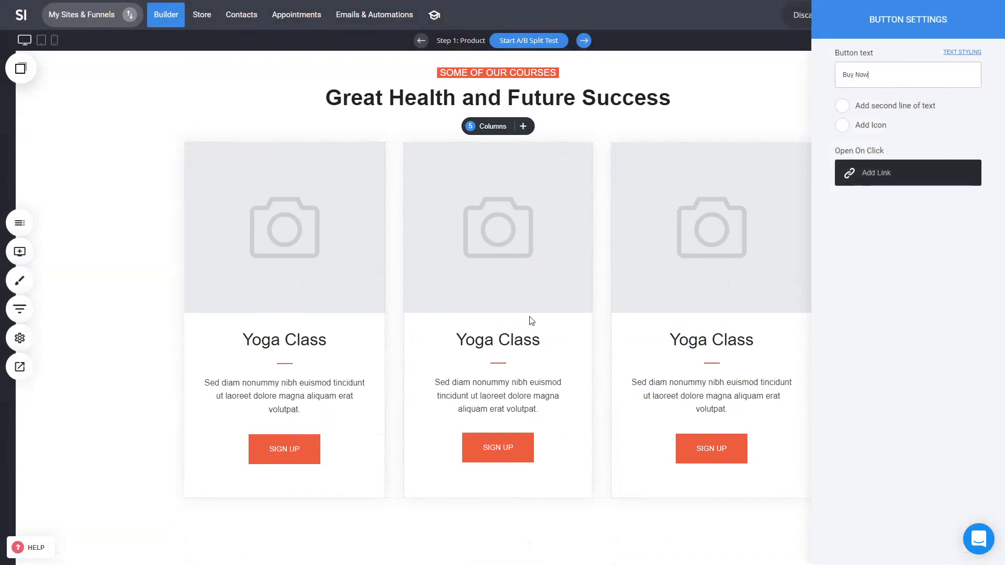
text(ow)
click(497, 360)
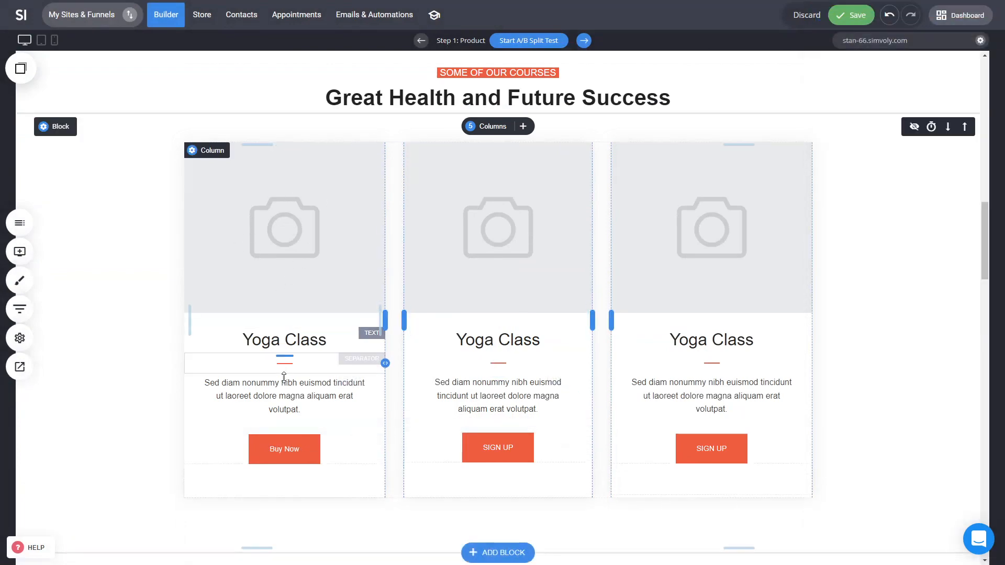
Step: Link the Buy Now button to the store so it adds Dummy Product to the cart
scroll(461, 321, up, 9)
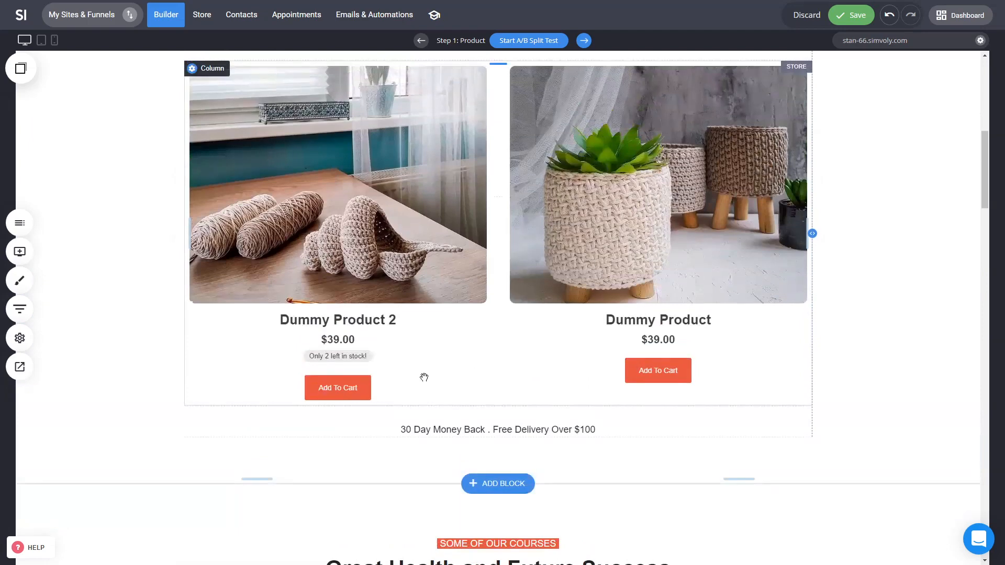
scroll(439, 204, down, 9)
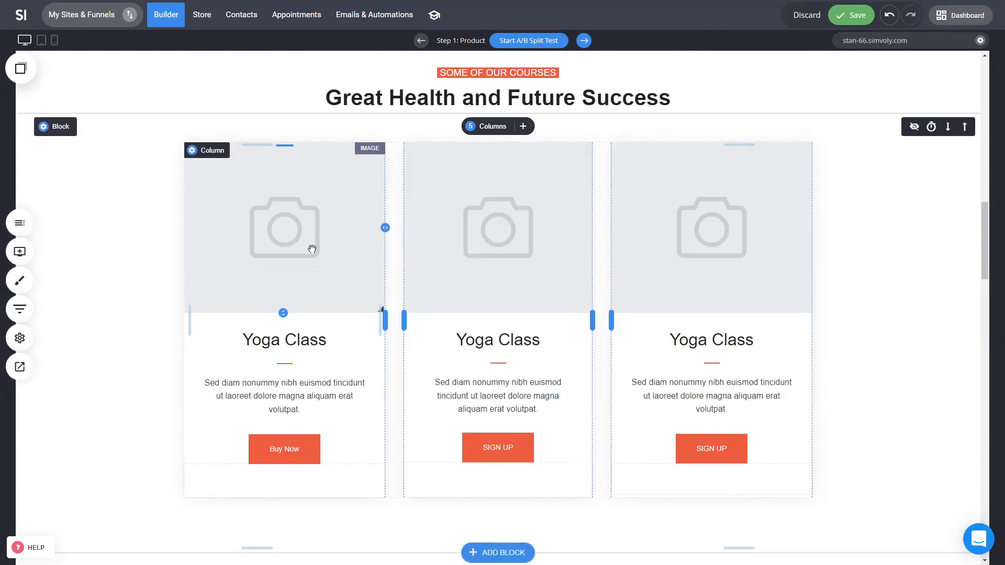
click(285, 448)
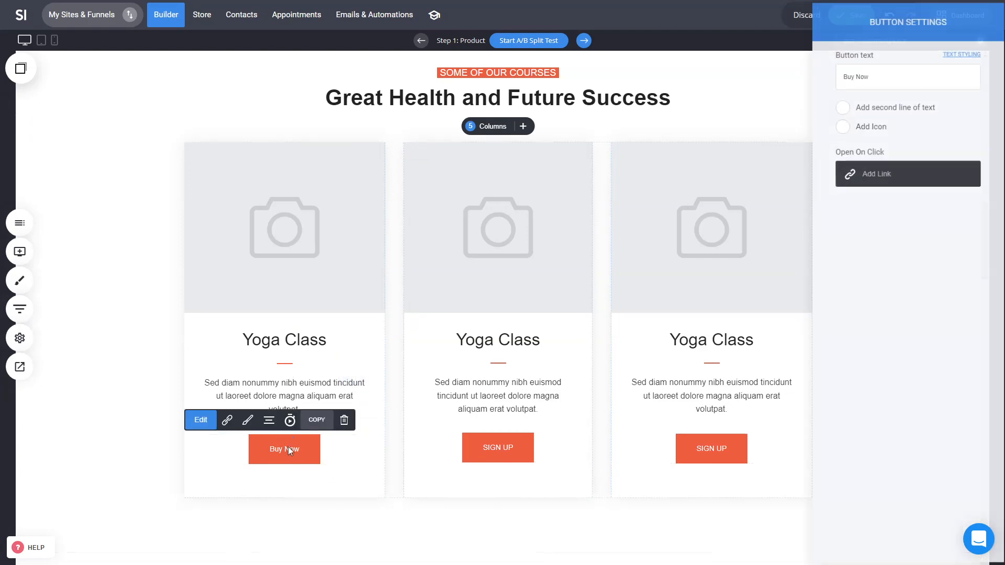
click(876, 173)
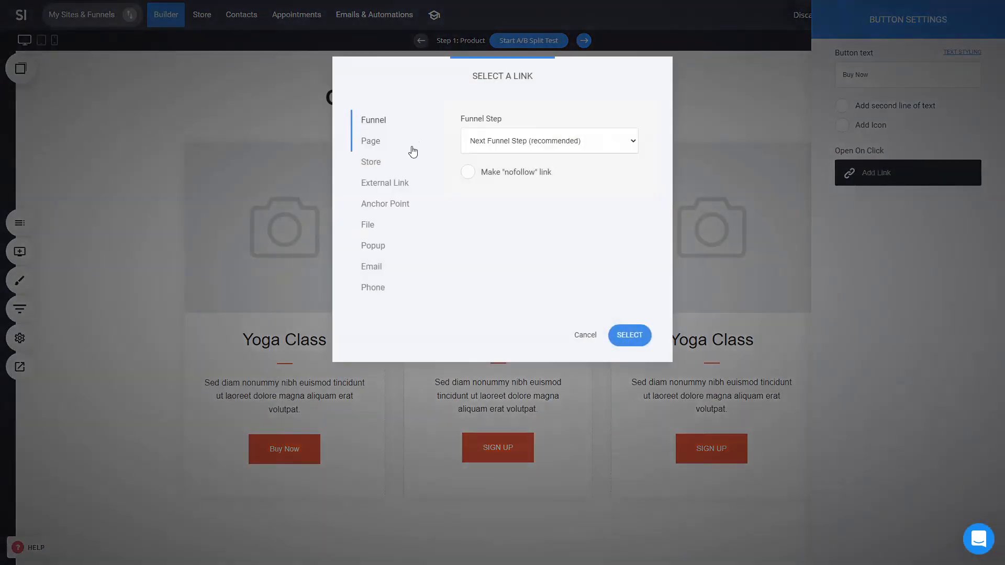
click(381, 167)
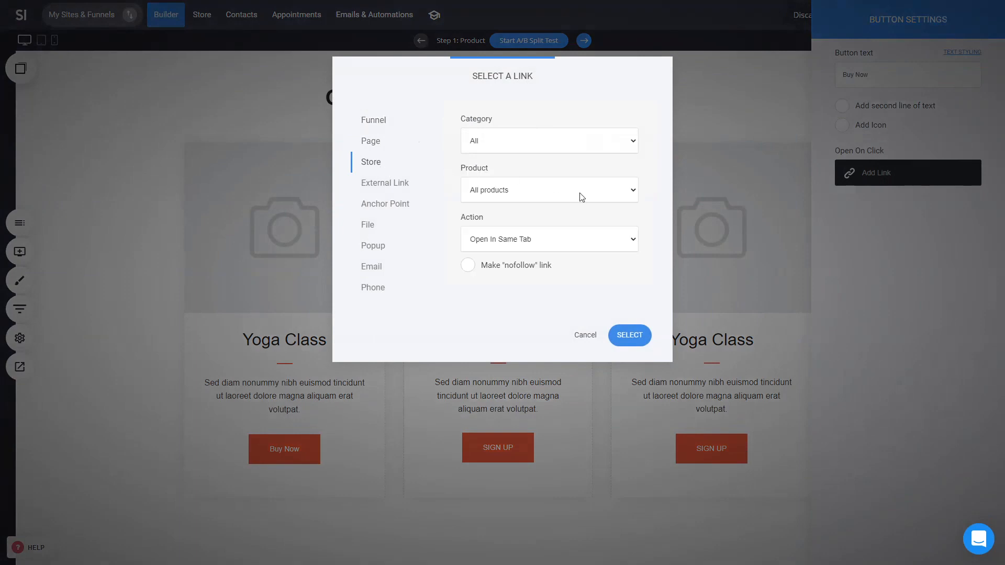
click(565, 187)
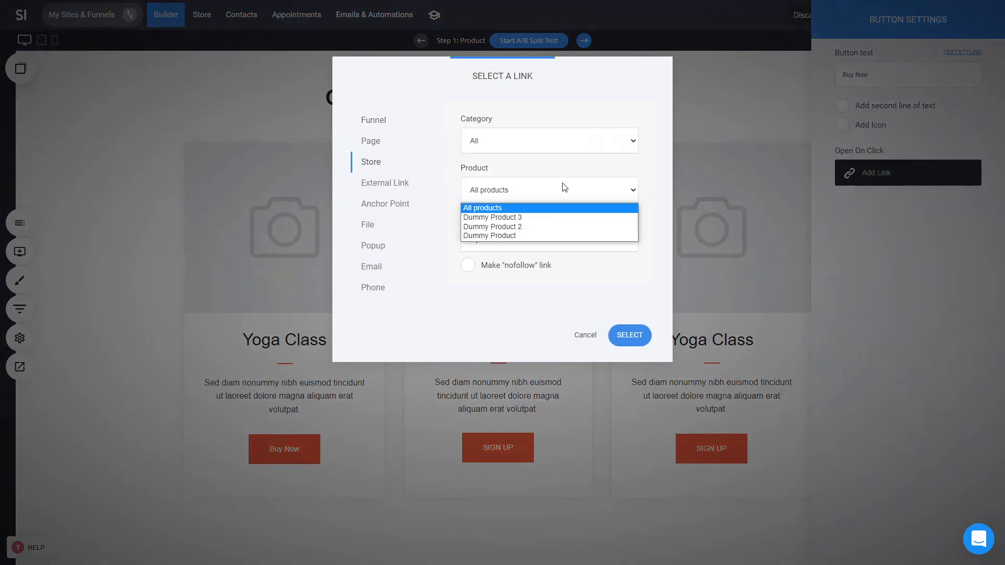
click(520, 236)
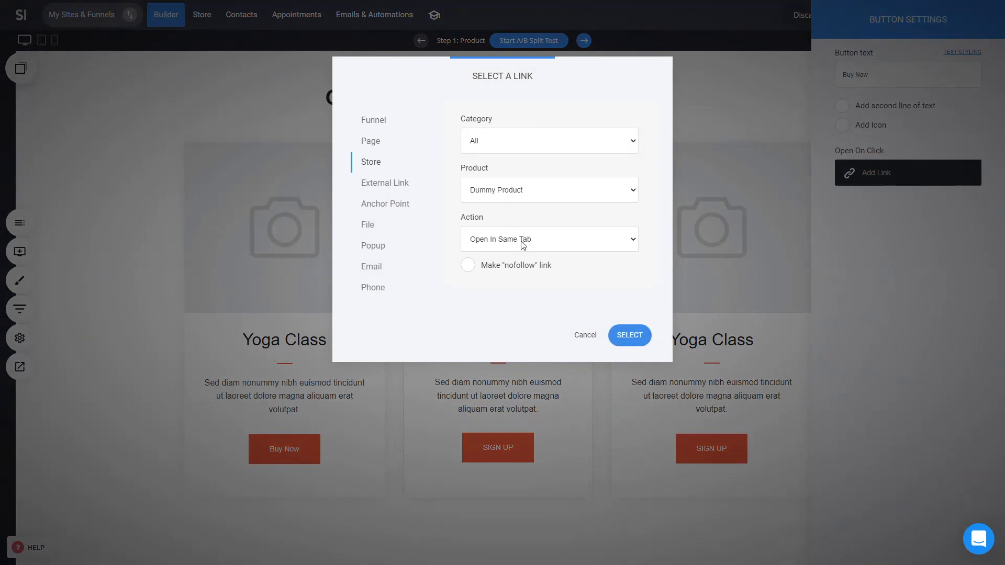
click(524, 244)
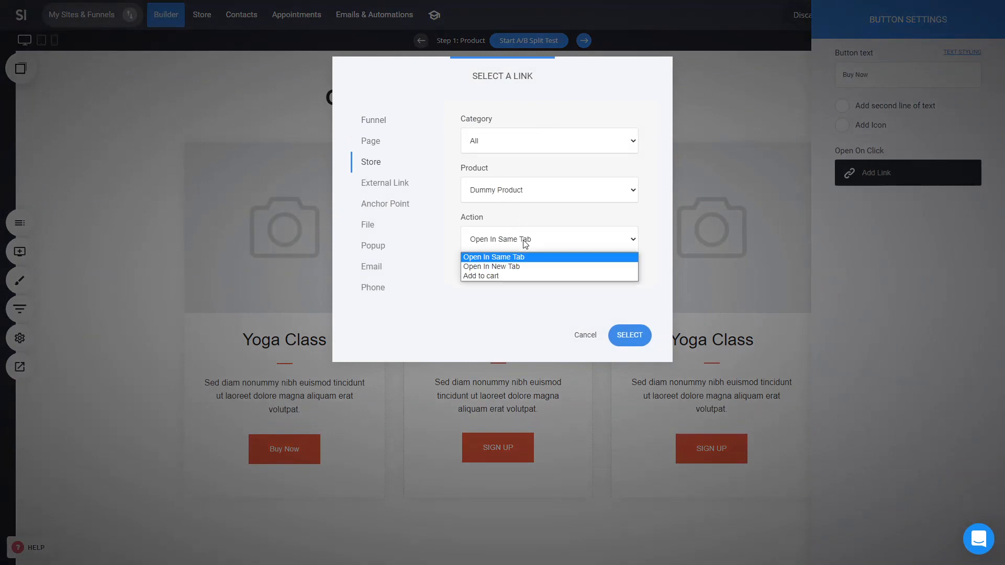
click(492, 275)
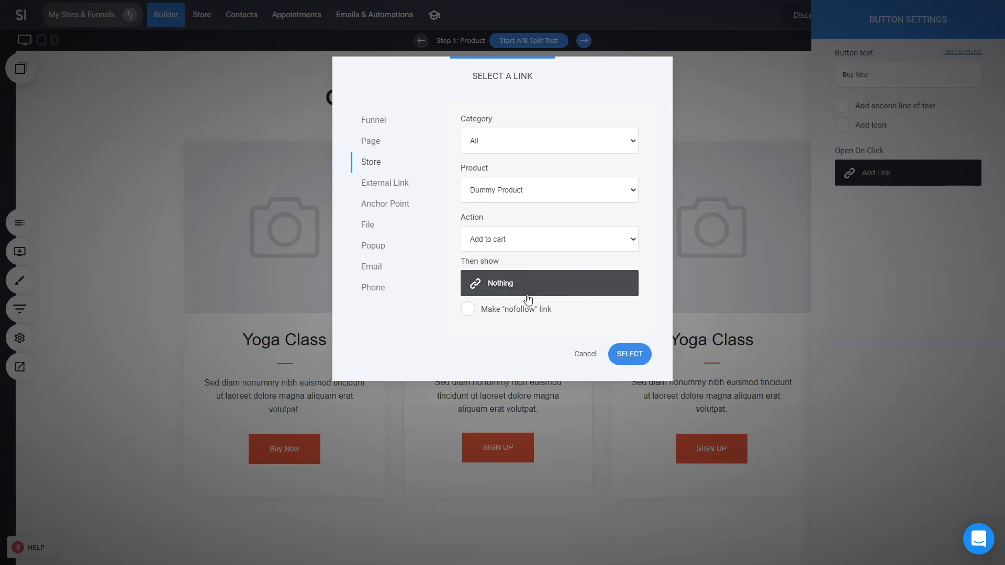
click(617, 355)
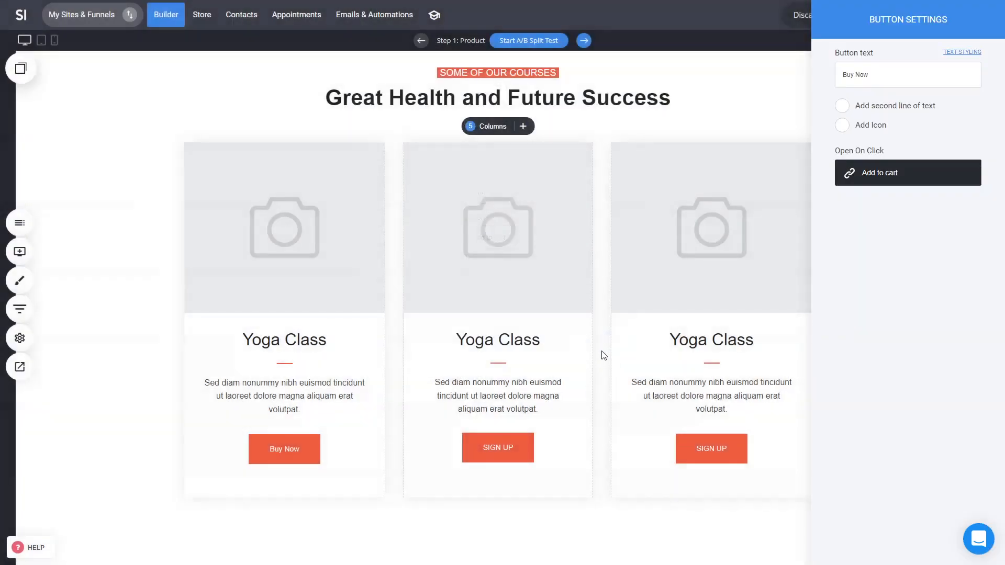
Step: Add a new popup to the funnel using a Product-category popup template
click(19, 309)
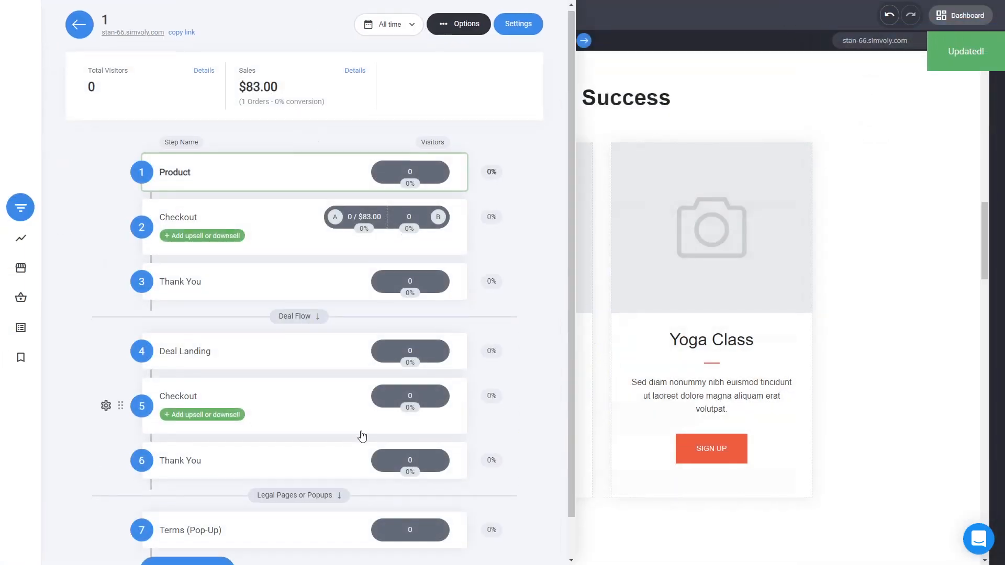
scroll(361, 438, down, 2)
click(197, 539)
click(374, 512)
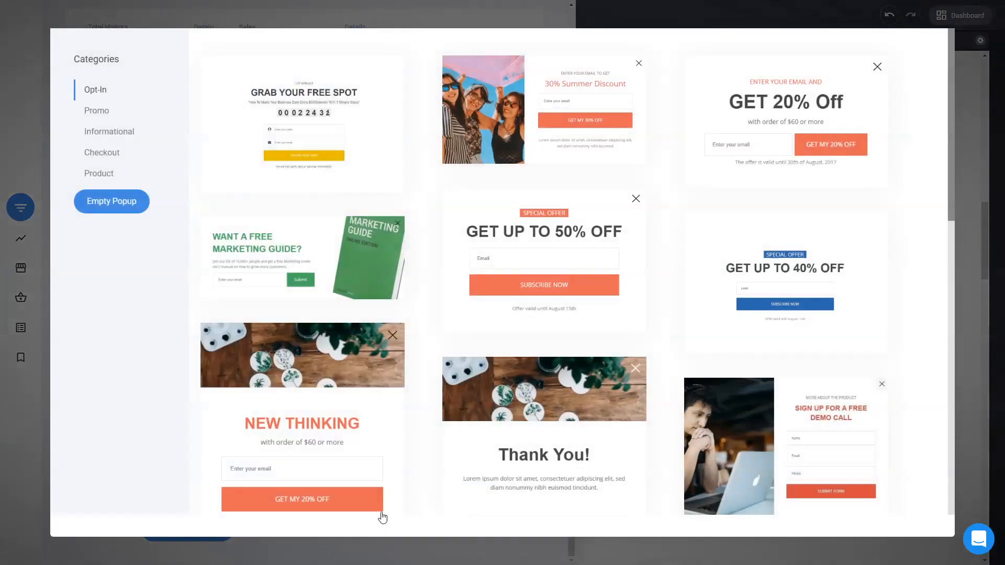
click(110, 178)
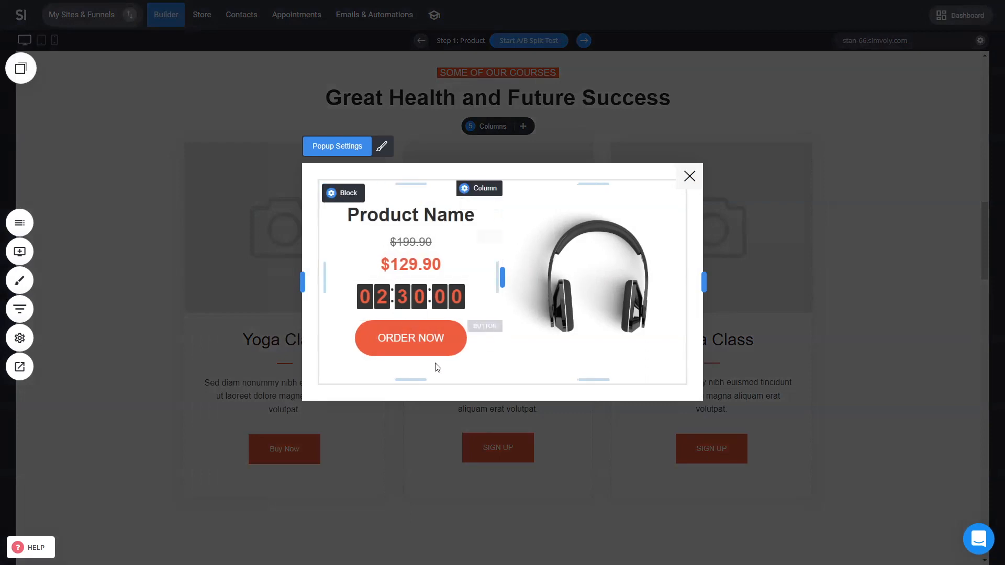
Step: Link the popup's ORDER NOW button to the store so it adds Dummy Product to the cart
click(462, 339)
click(926, 178)
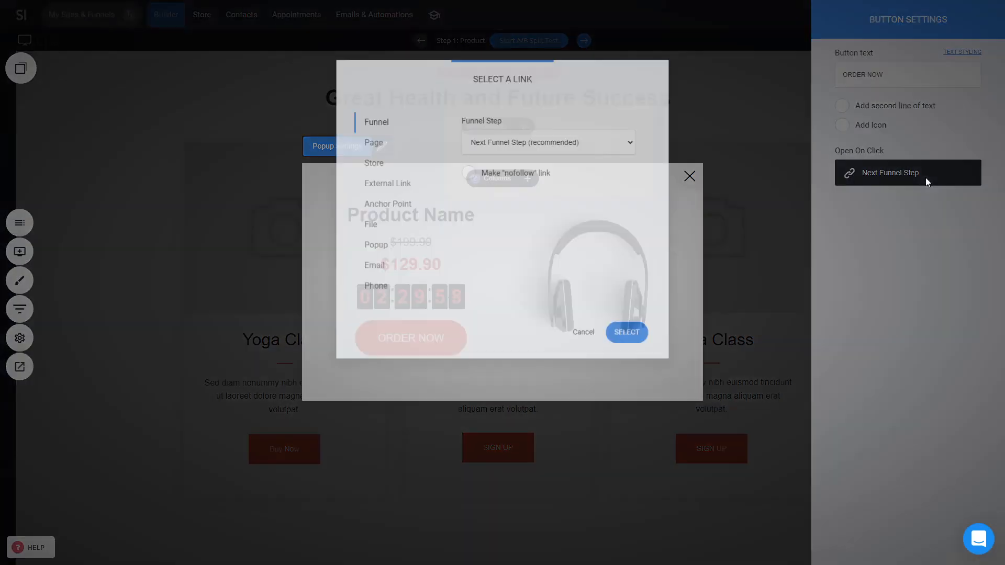
click(374, 162)
click(532, 193)
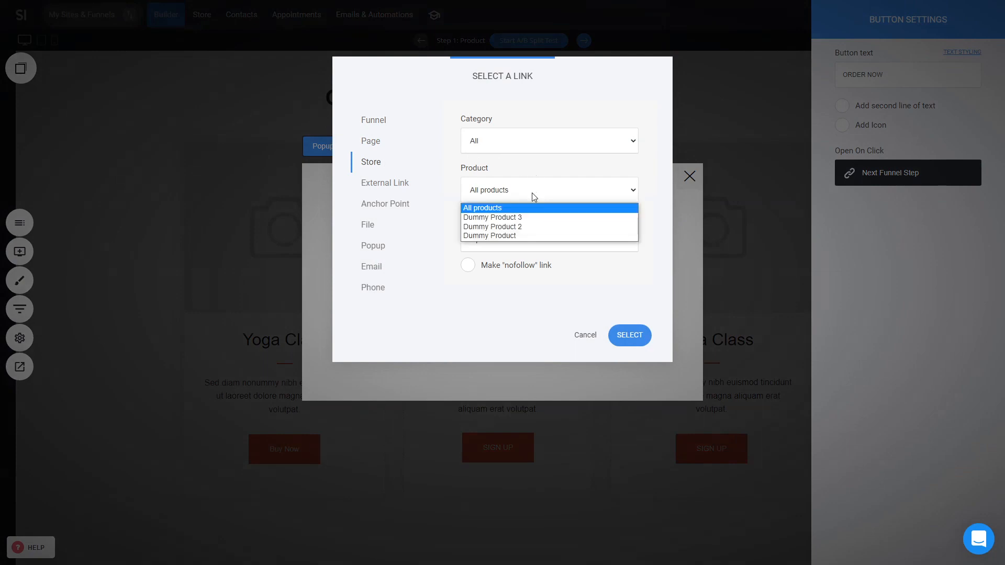
click(520, 241)
click(530, 245)
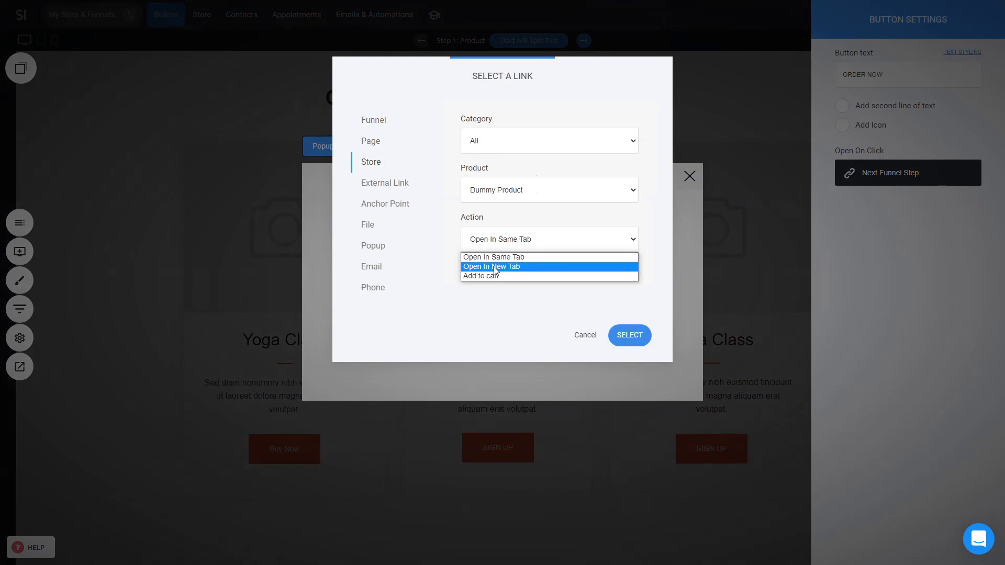
click(495, 273)
click(642, 360)
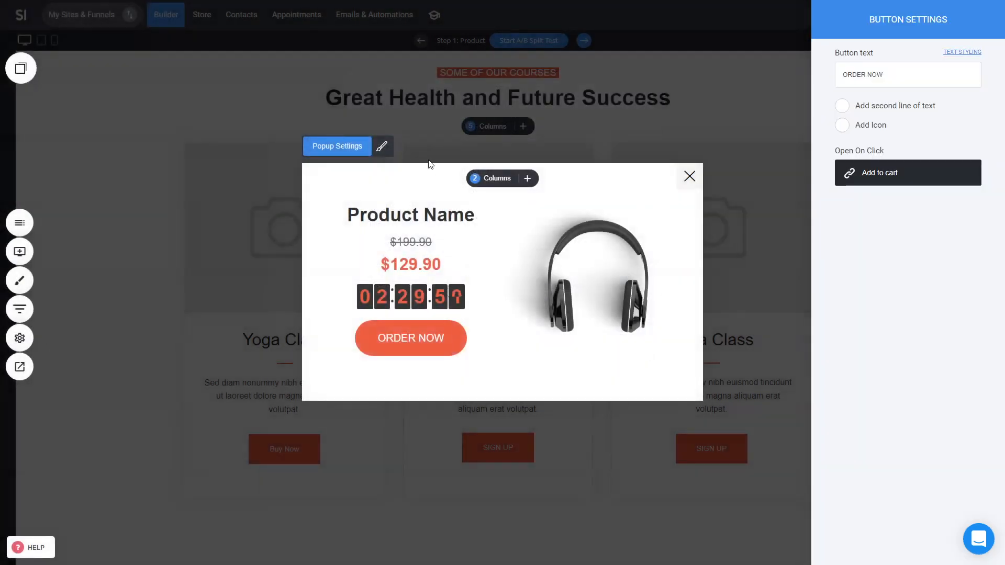
Step: Name the popup Product 1 - Upsell in its popup settings and close the popup
click(338, 149)
click(338, 149)
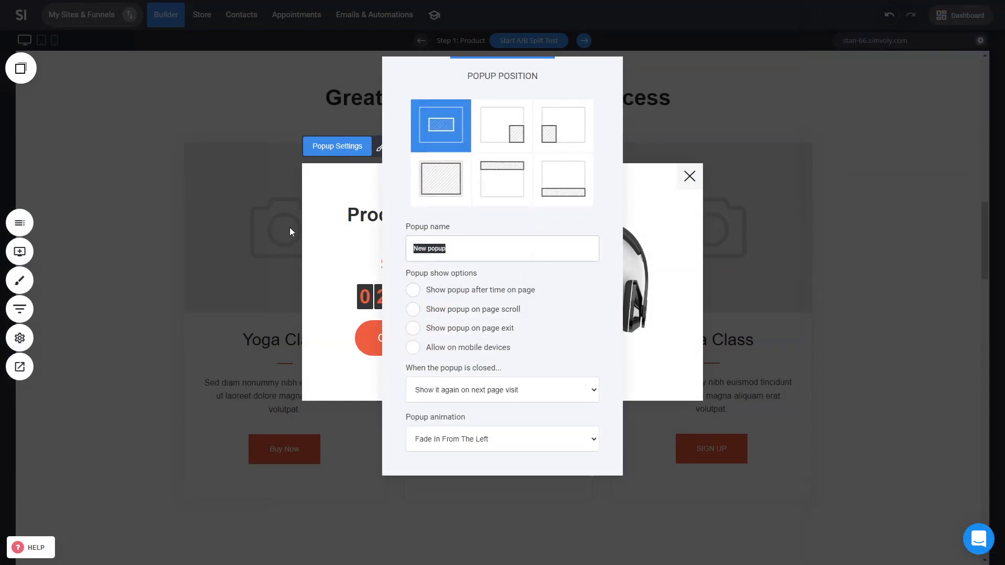
text(Product 1 - Upsell)
click(312, 236)
click(411, 146)
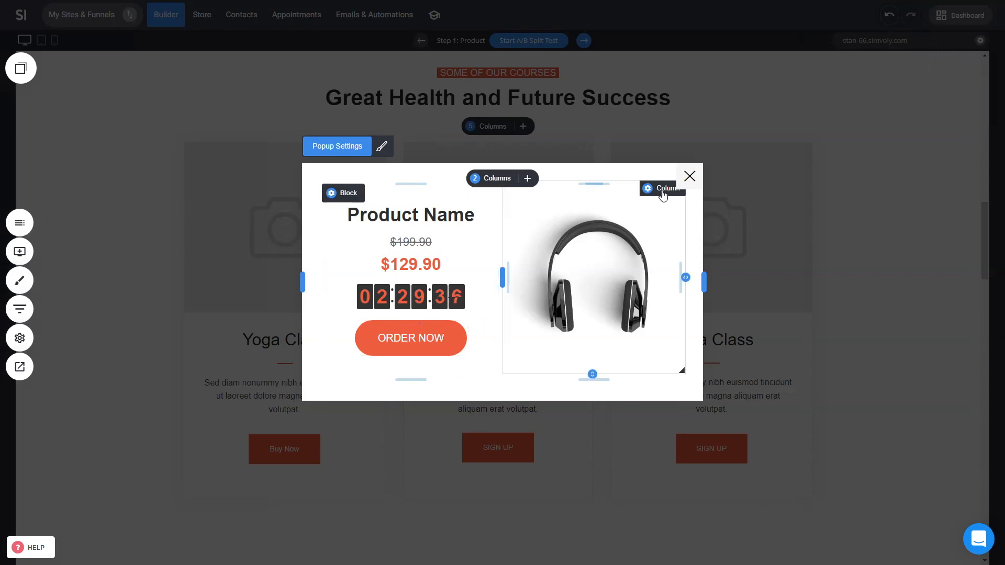
click(690, 177)
Step: Set the Buy Now button to show the New popup after adding Dummy Product to the cart
click(291, 453)
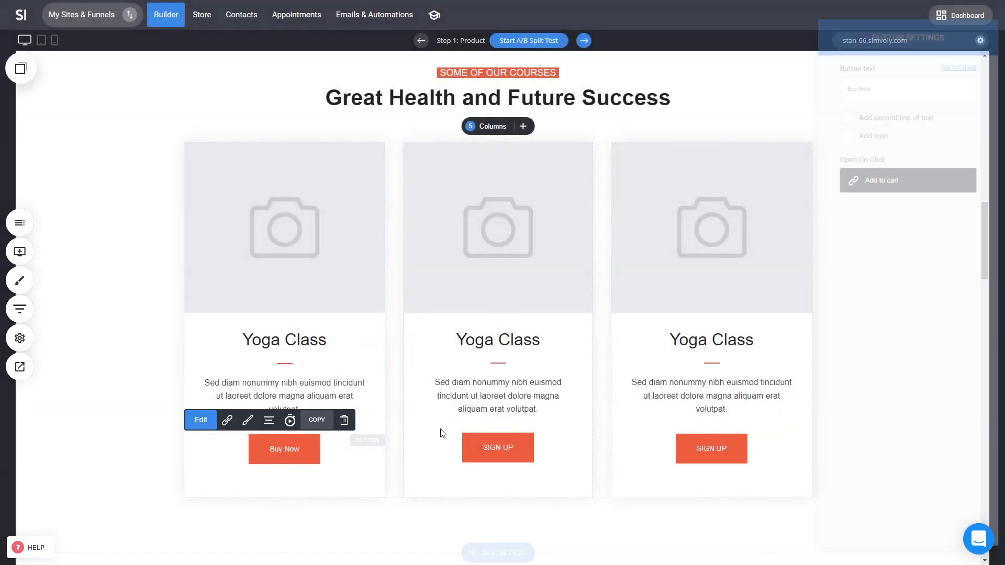
click(929, 178)
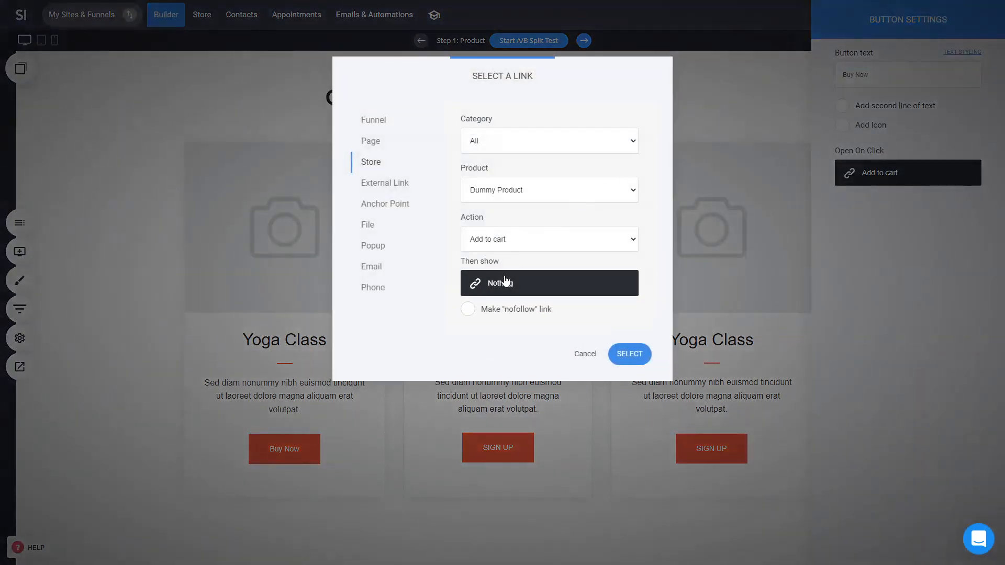
click(506, 282)
click(541, 141)
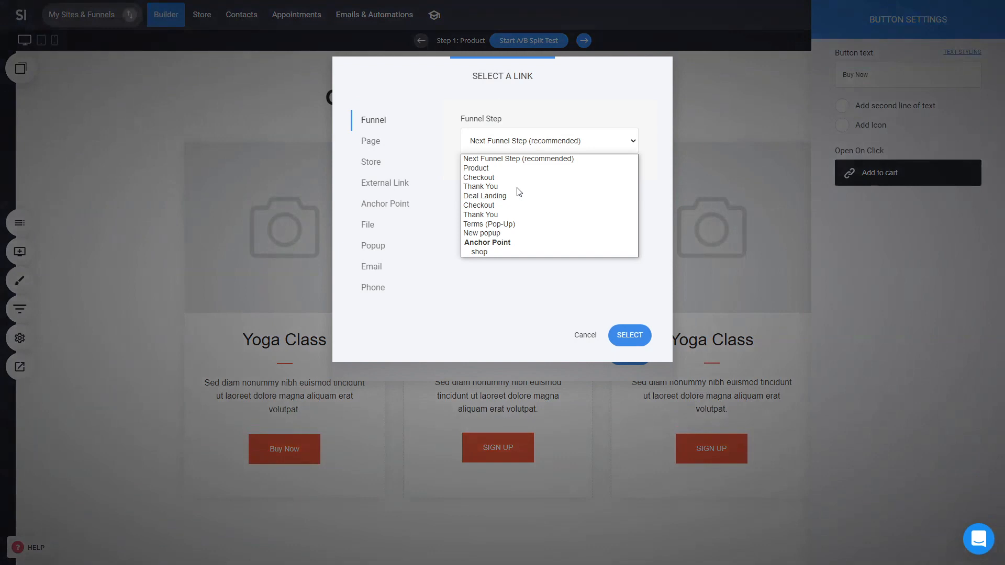
click(508, 233)
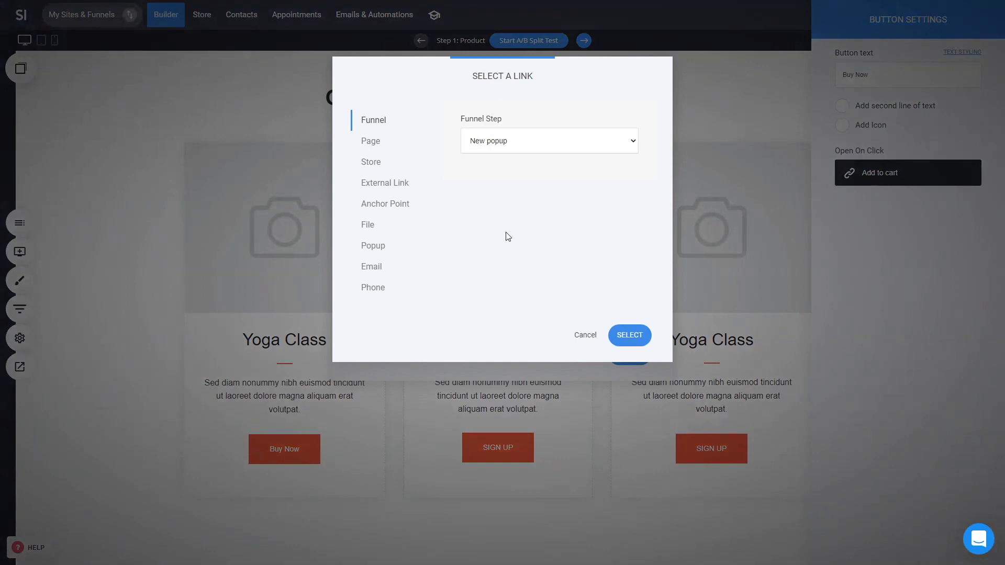
click(629, 336)
click(640, 354)
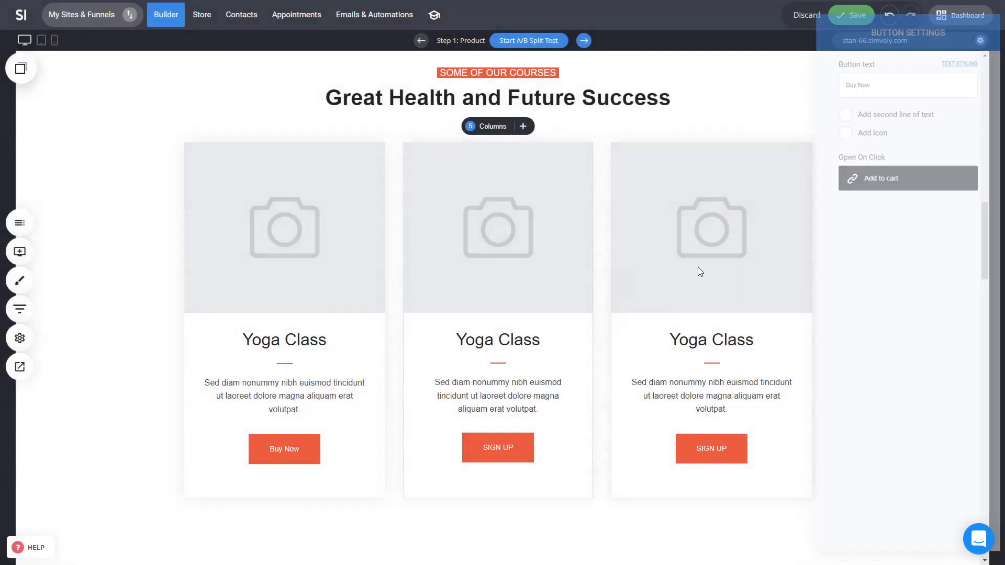
Step: Preview the page and test the Buy Now button, its upsell popup and the shopping cart
click(21, 367)
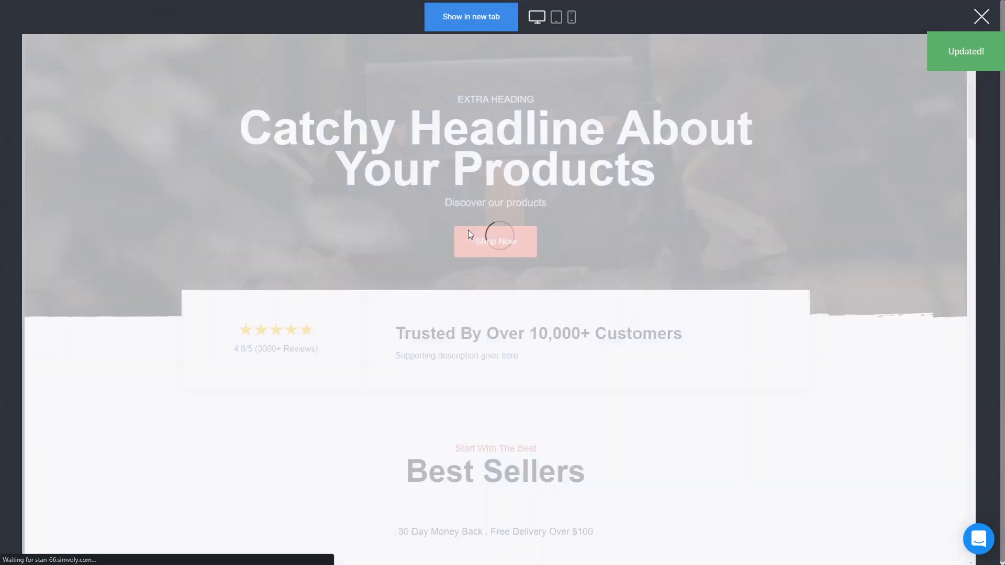
scroll(679, 224, down, 3)
scroll(679, 224, down, 4)
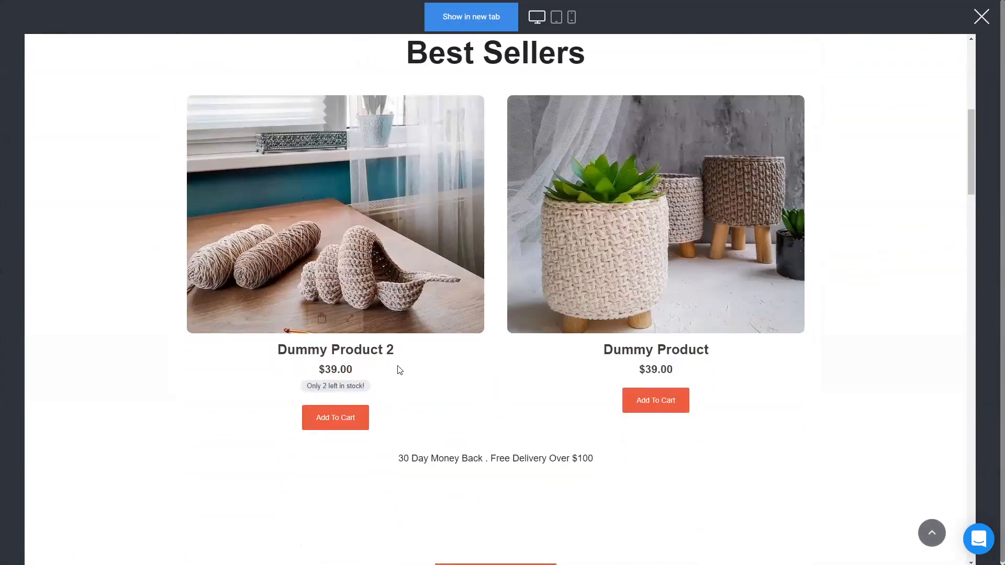
scroll(482, 415, down, 6)
scroll(481, 416, down, 4)
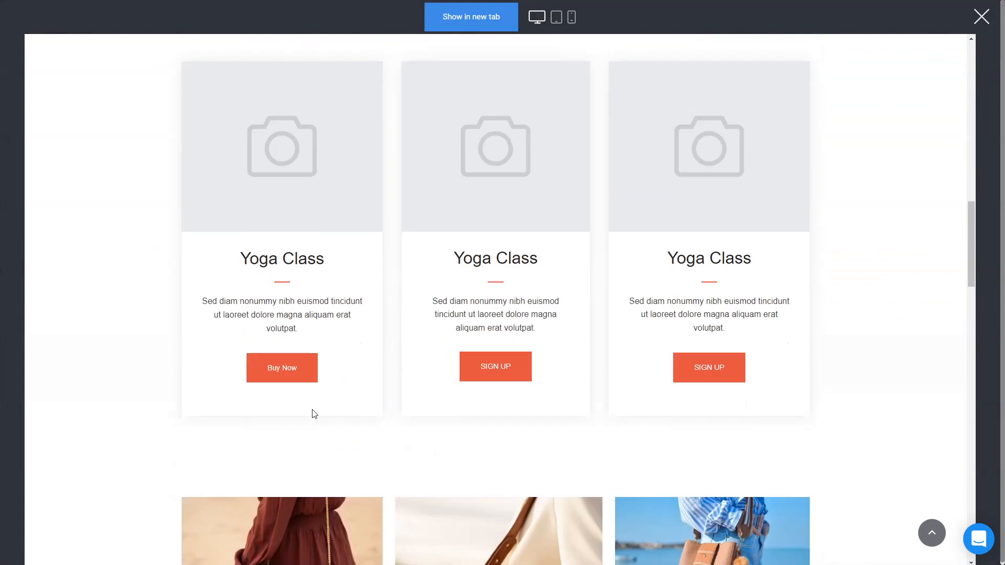
click(276, 370)
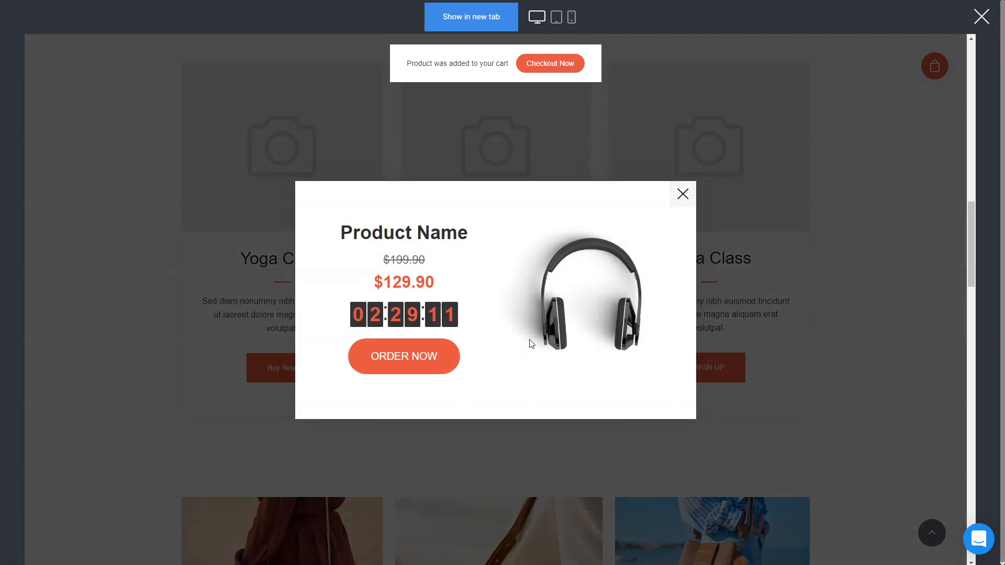
click(429, 370)
click(683, 195)
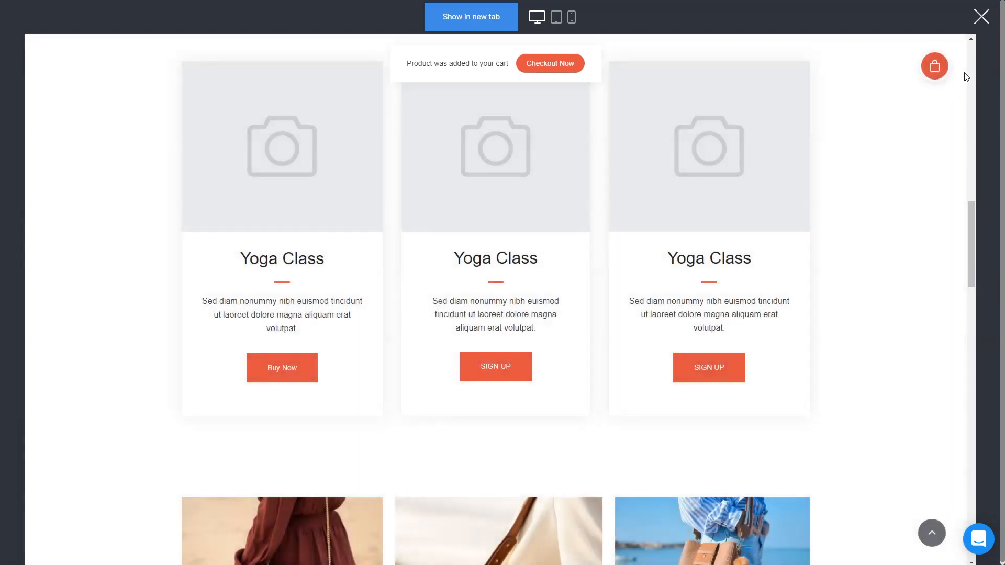
click(935, 68)
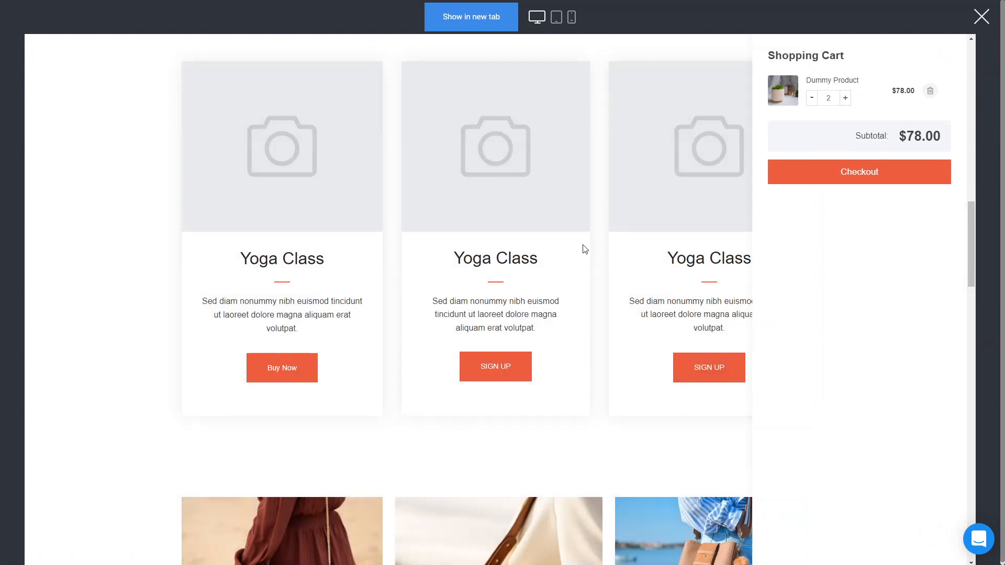
click(610, 321)
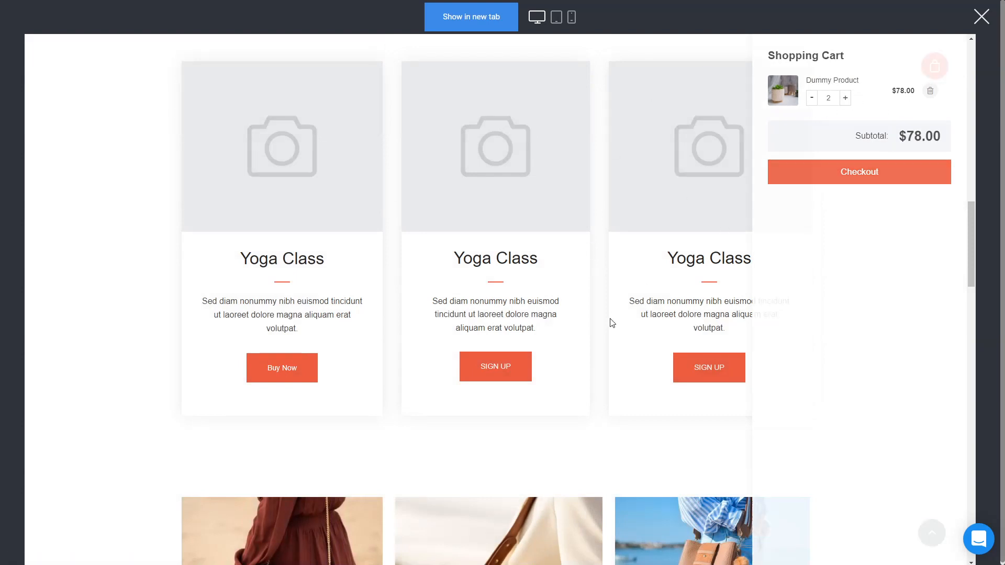
scroll(698, 302, up, 5)
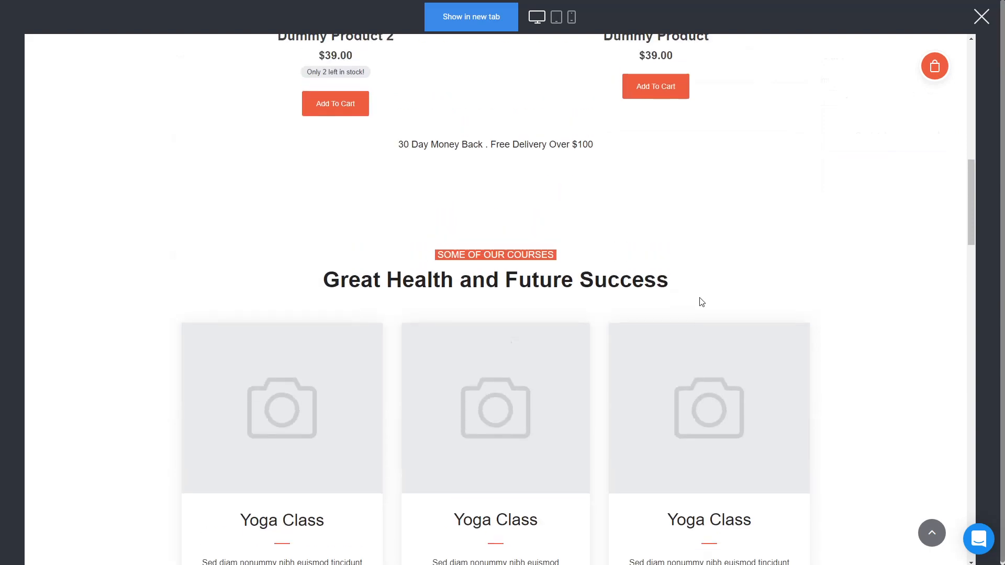
scroll(696, 301, down, 3)
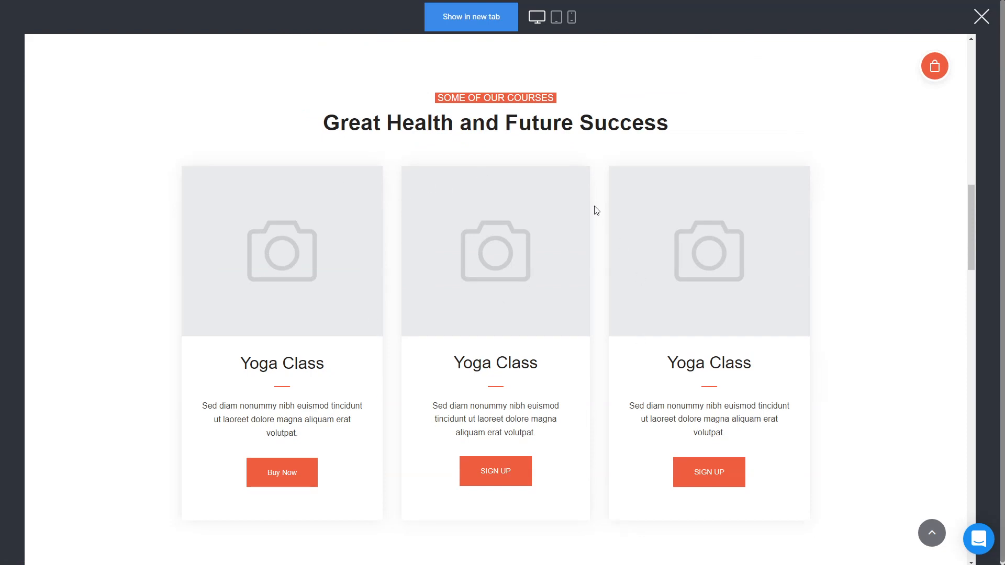
scroll(608, 263, up, 5)
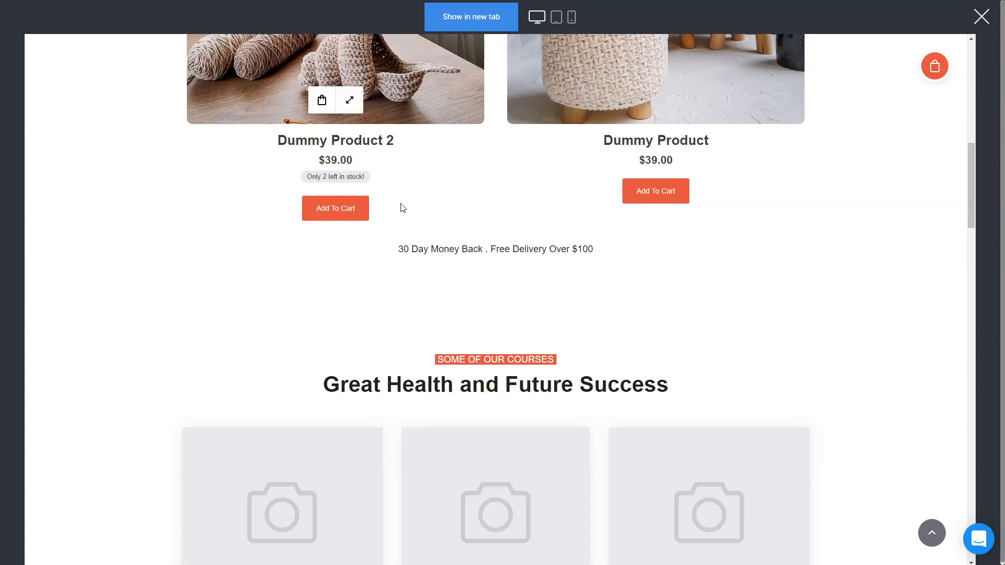
scroll(402, 210, up, 6)
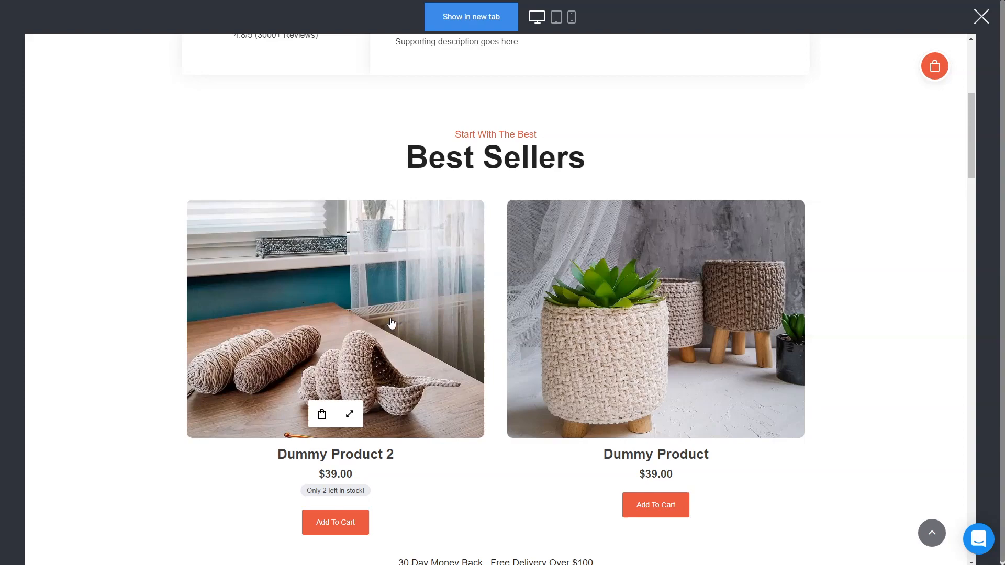
click(981, 17)
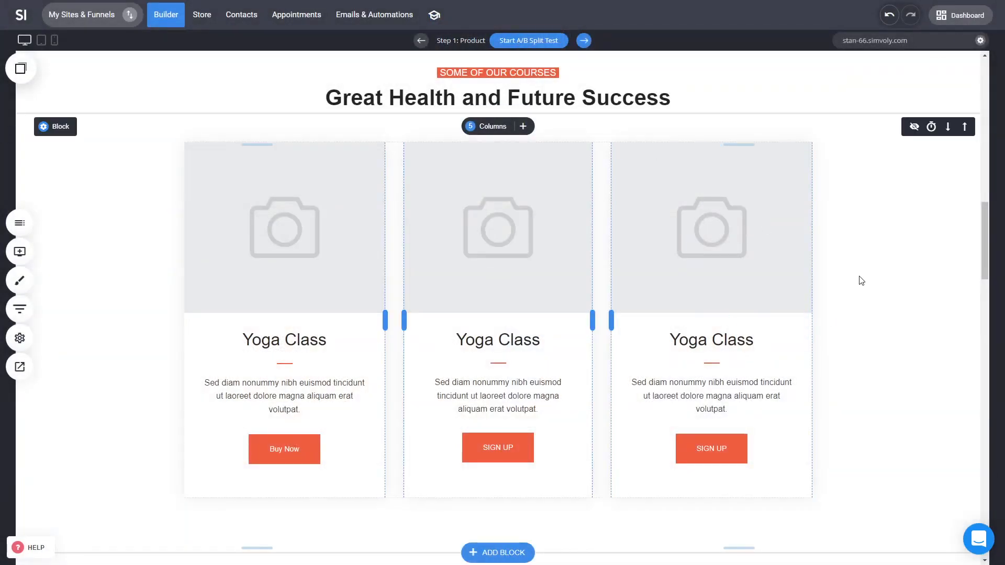
Step: Create a new funnel named 2 from the pricing-cards sales template and open its funnel steps overview
scroll(845, 286, up, 15)
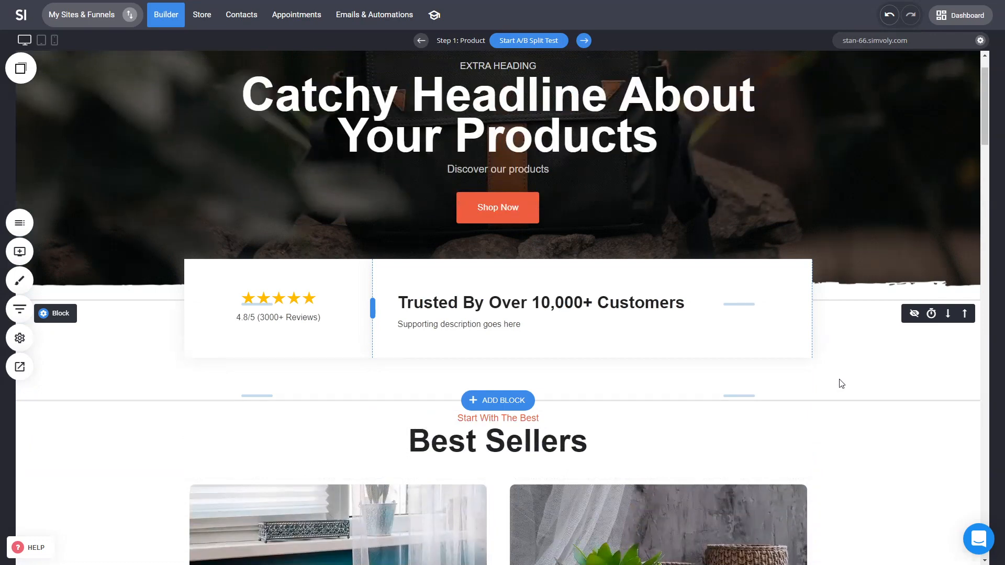
scroll(842, 384, down, 2)
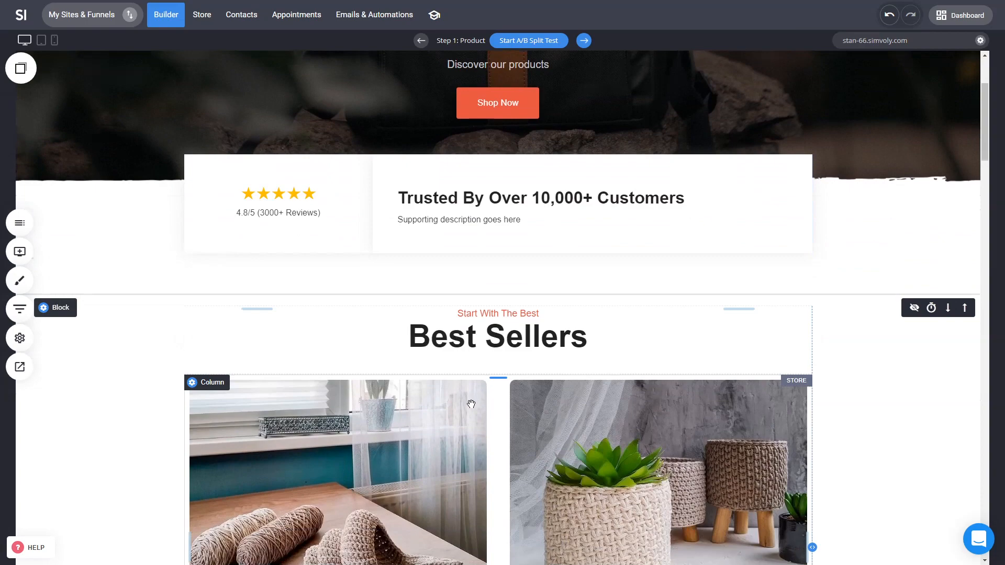
click(107, 21)
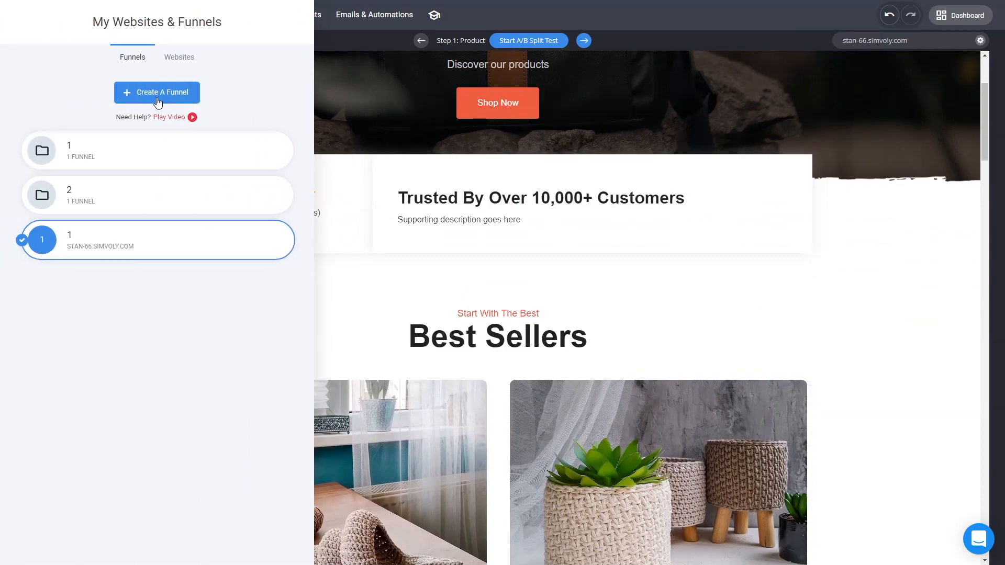
click(158, 98)
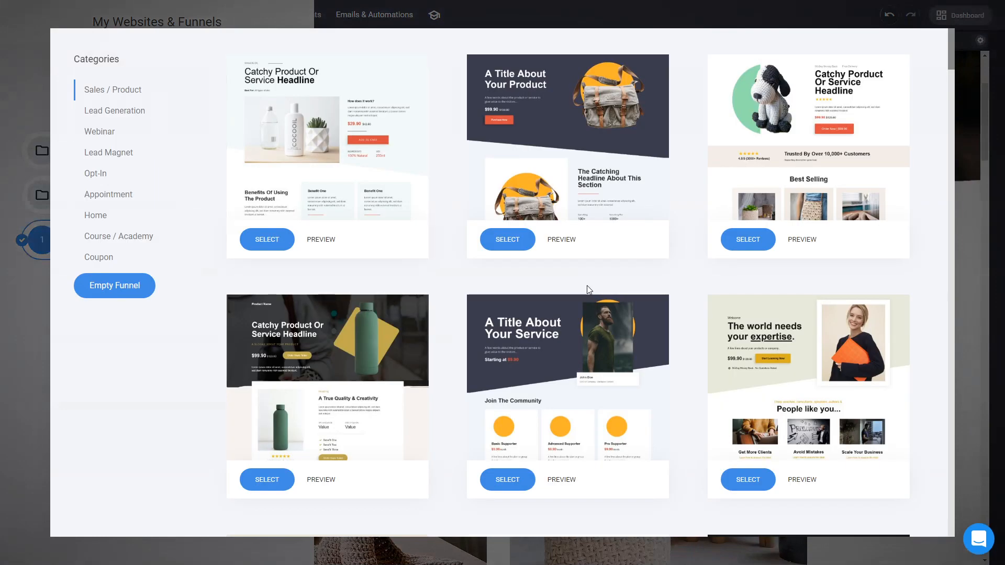
scroll(697, 310, down, 10)
scroll(890, 340, up, 5)
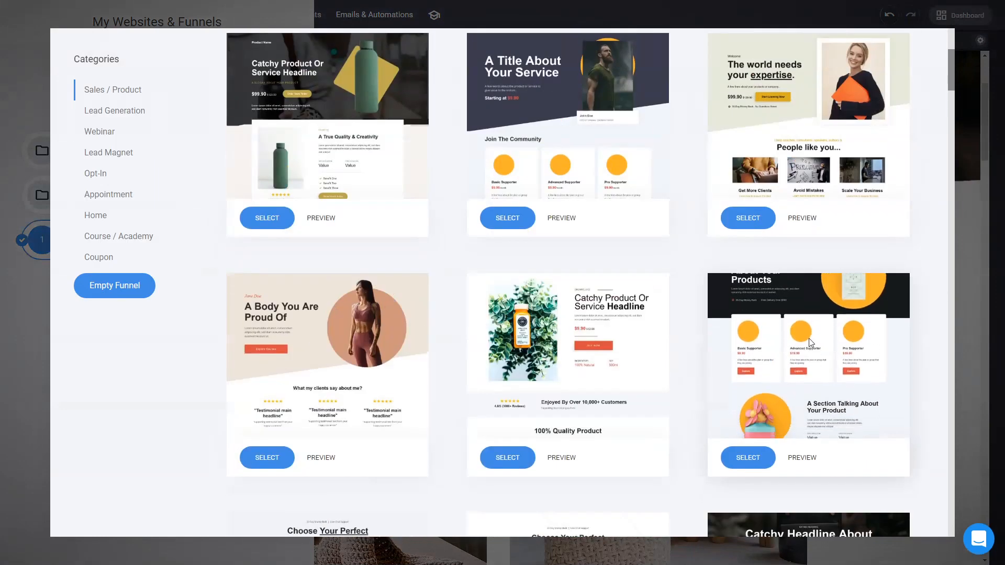
click(748, 218)
click(526, 130)
text(2)
click(598, 193)
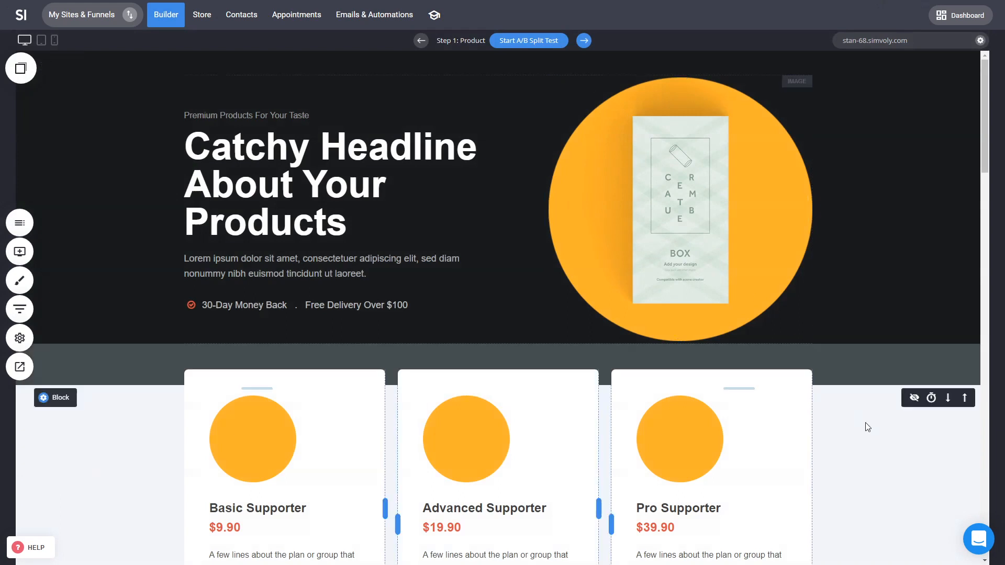
scroll(872, 428, down, 2)
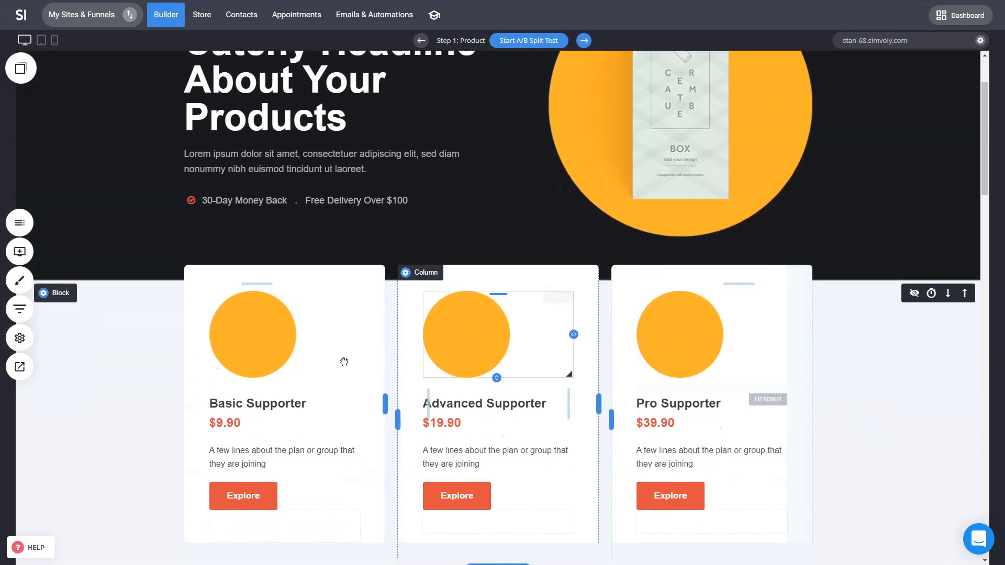
click(29, 311)
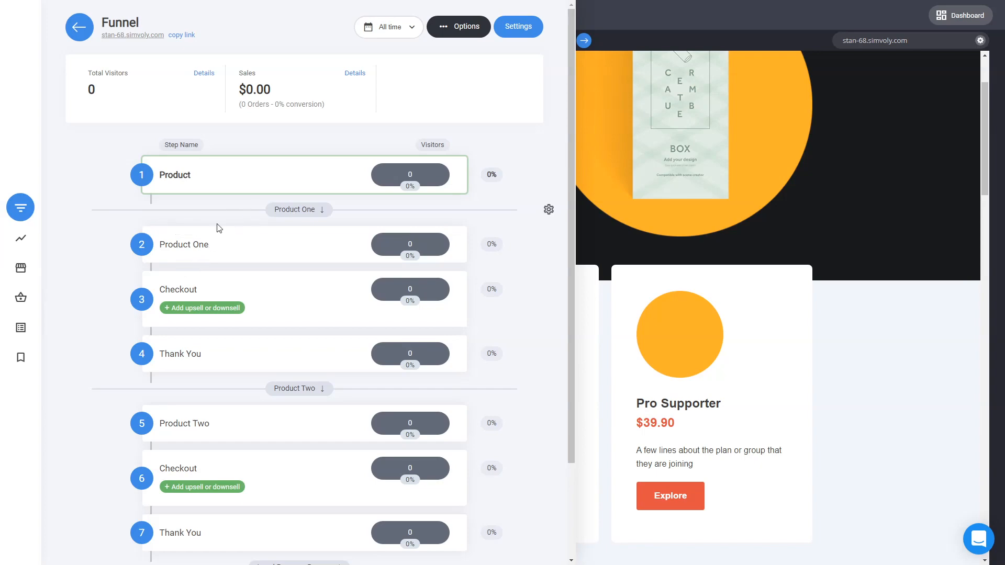
Step: Open the Product step of funnel 2 in the builder and scroll through its pricing-card sections
click(848, 376)
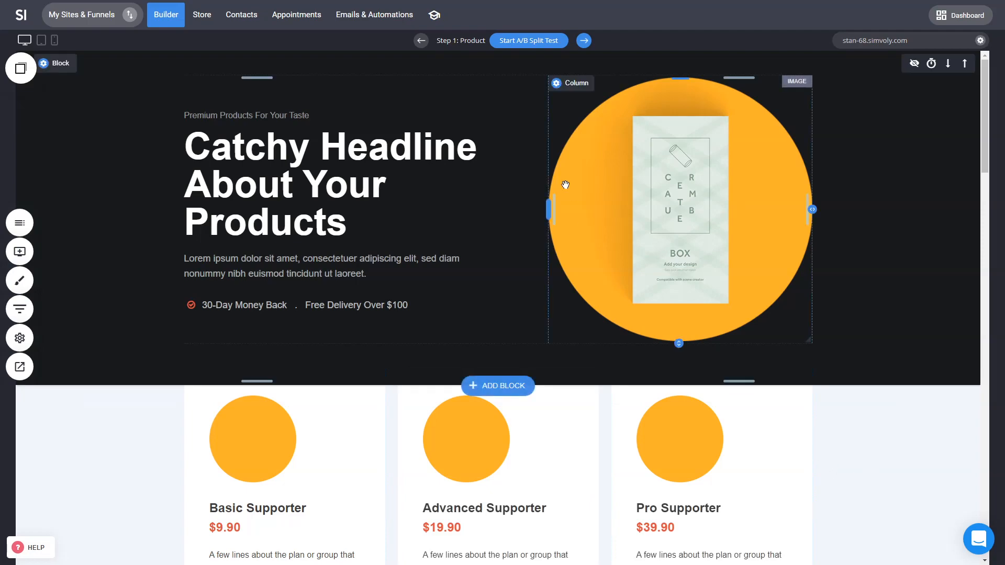
scroll(973, 105, down, 3)
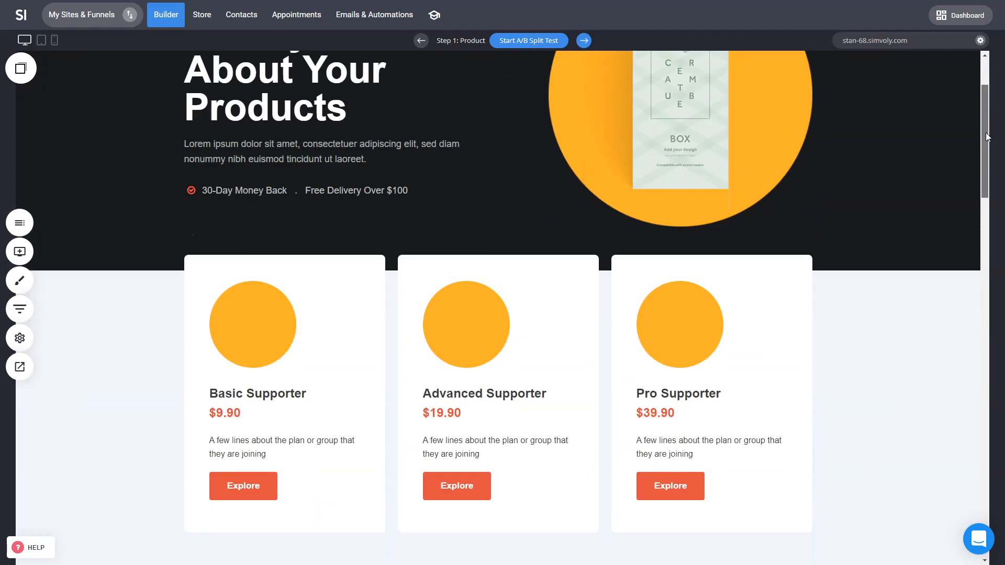
scroll(789, 361, down, 20)
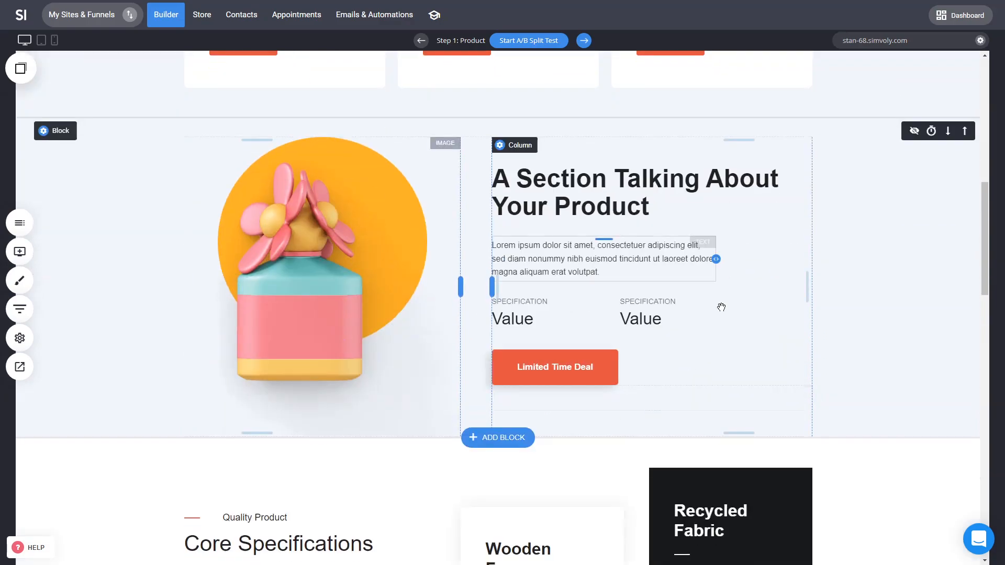
scroll(932, 377, down, 12)
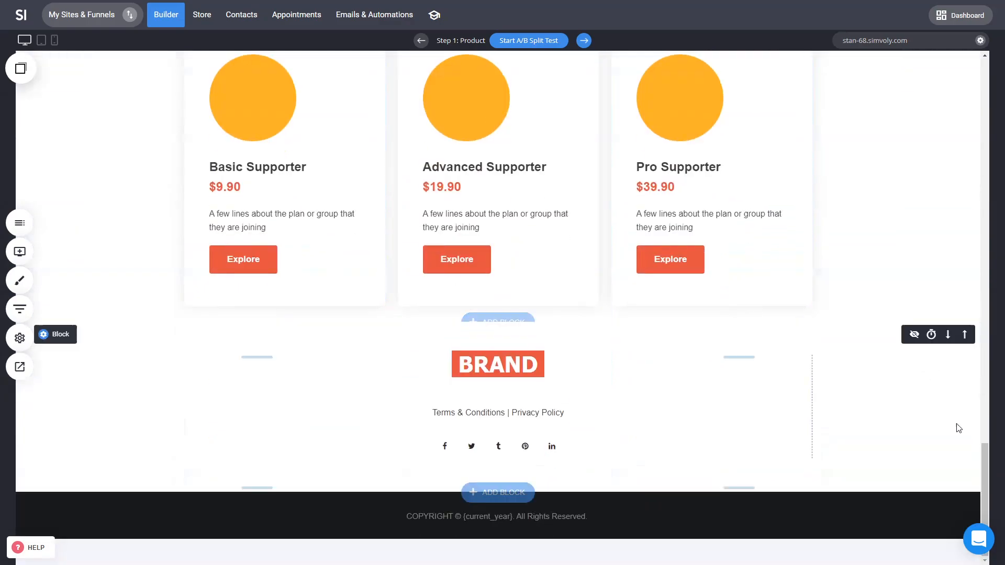
drag(983, 463, 983, 102)
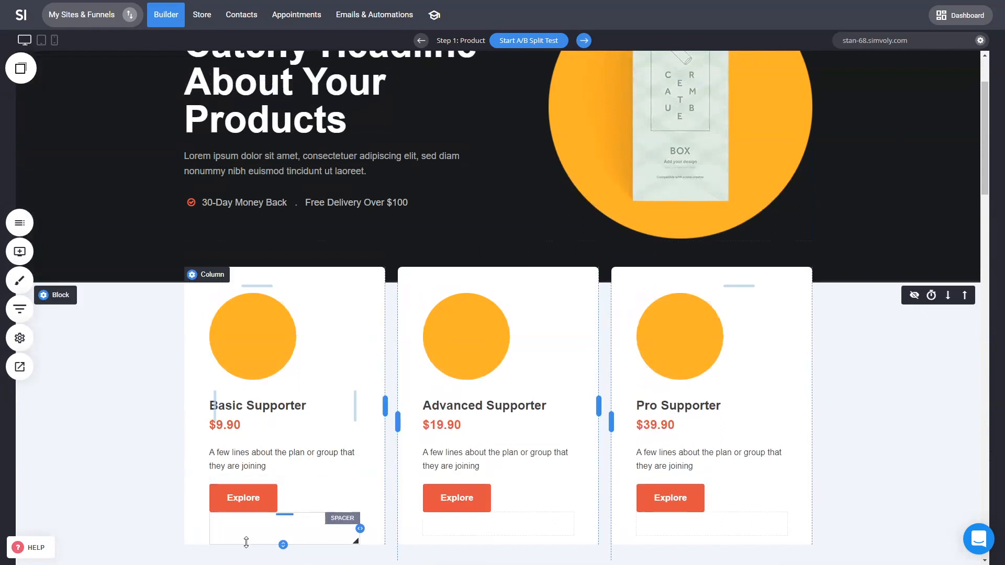
click(259, 509)
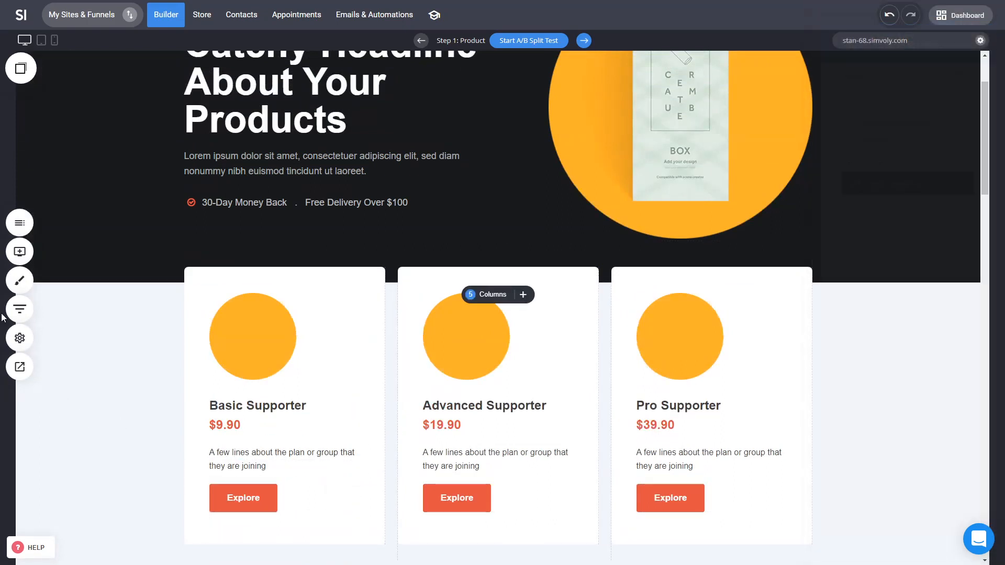
Step: Open the Product One step from the funnel steps and scroll through its page
click(21, 311)
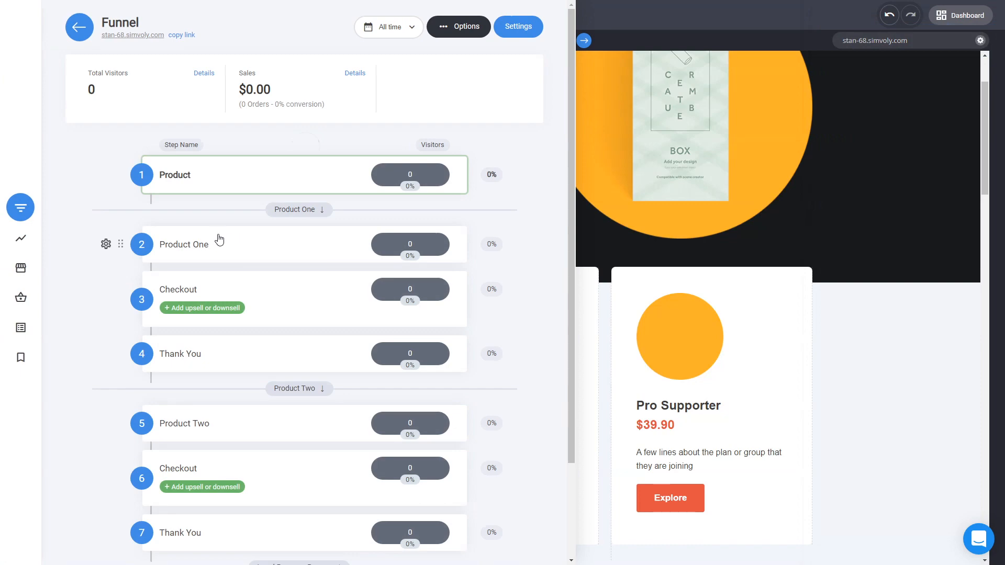
click(196, 251)
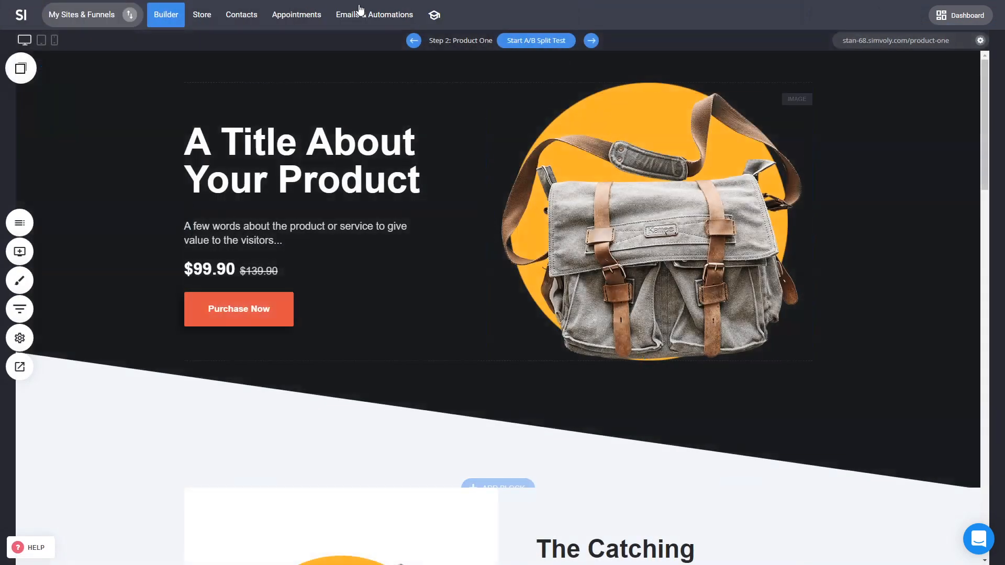
scroll(757, 377, down, 5)
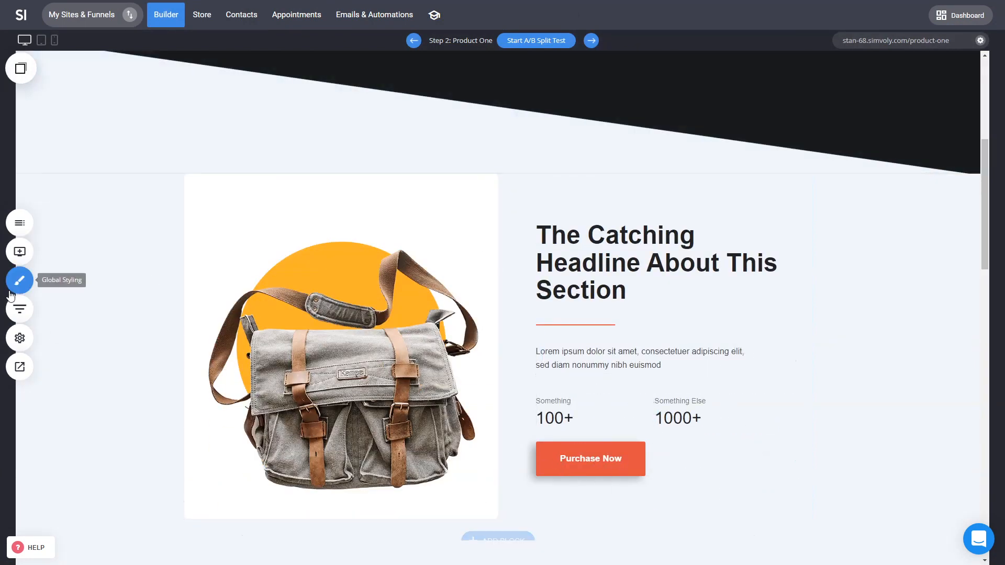
Step: Review the full list of funnel 2's steps, including its legal pages and popups, then return to the builder
click(21, 309)
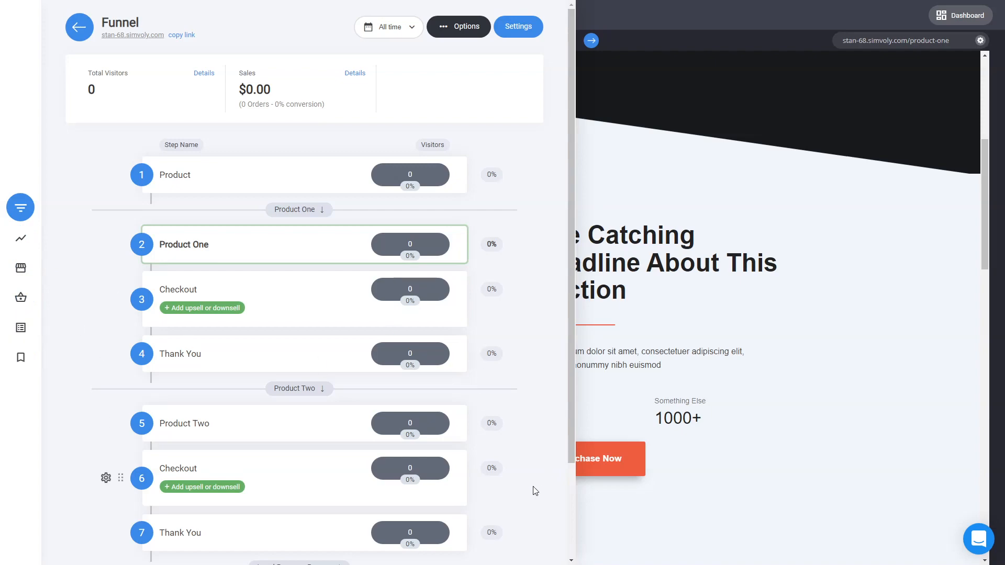
scroll(533, 486, down, 3)
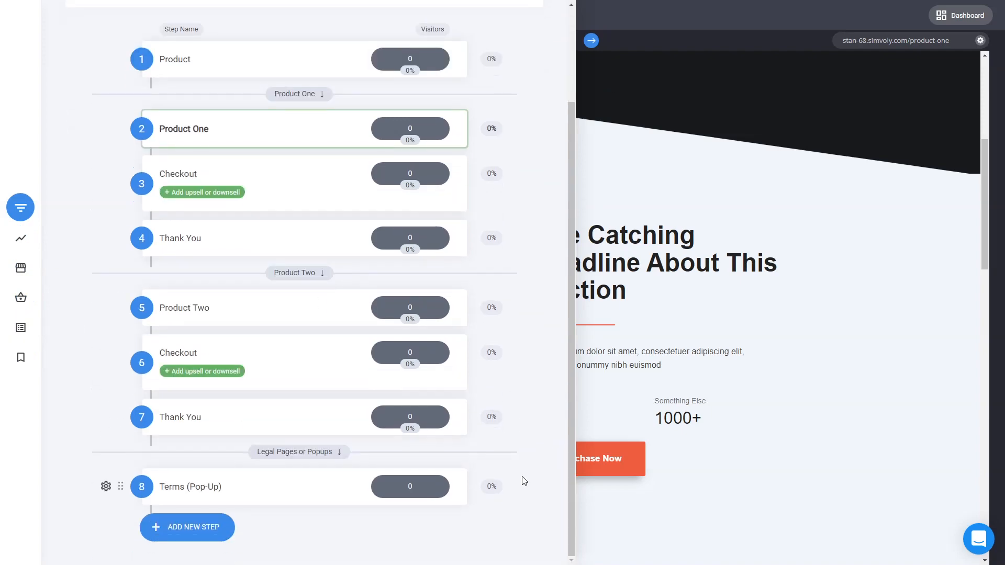
mouse_move(411, 360)
click(702, 368)
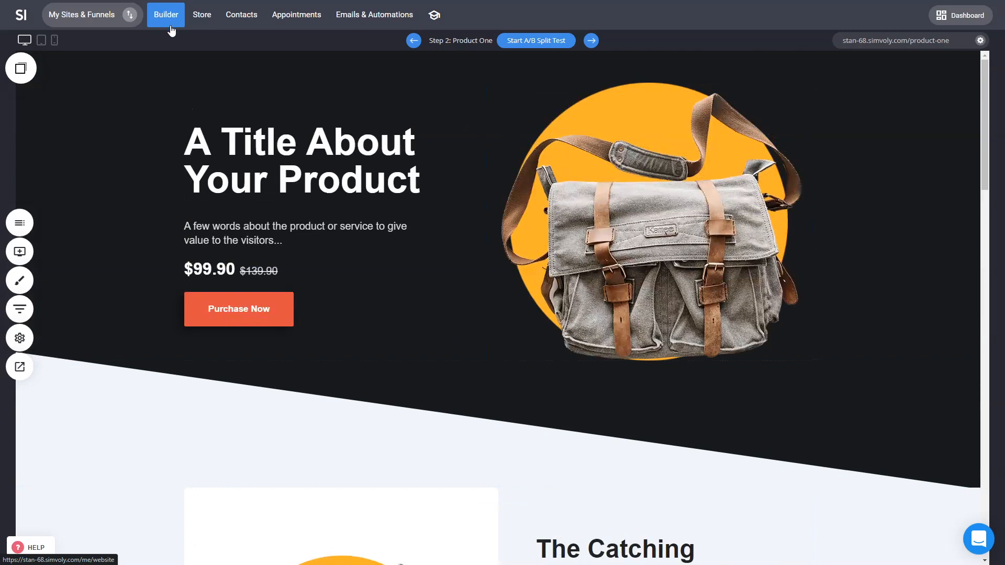
click(170, 27)
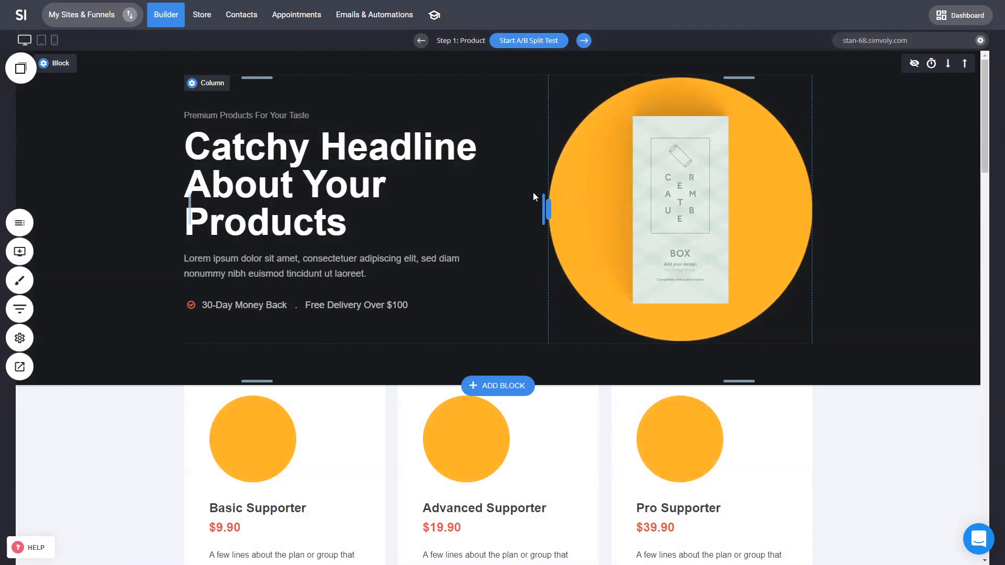
Step: Switch to funnel 1 and review its funnel steps, including the Product 1 - Upsell popup
click(129, 14)
click(139, 248)
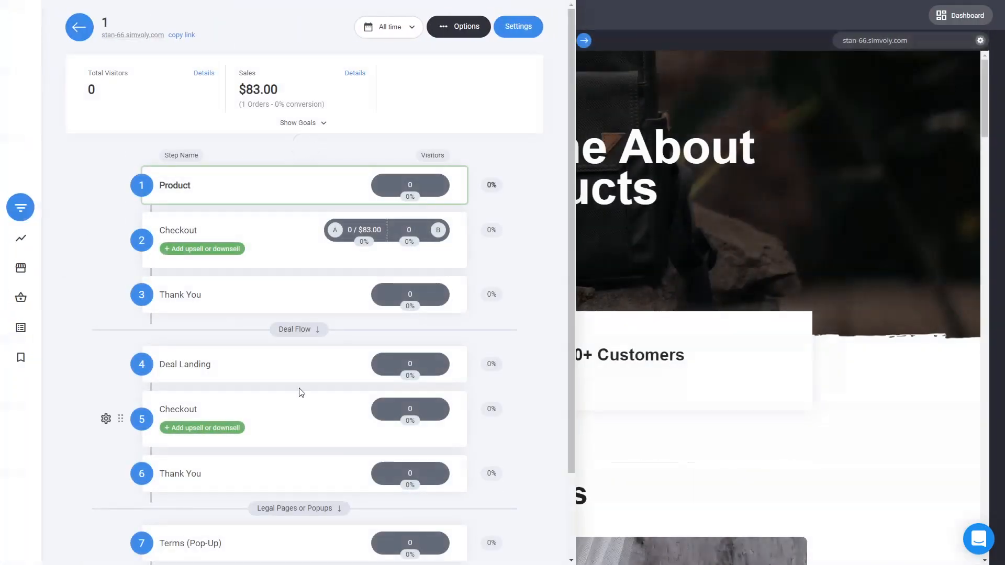
scroll(440, 366, down, 1)
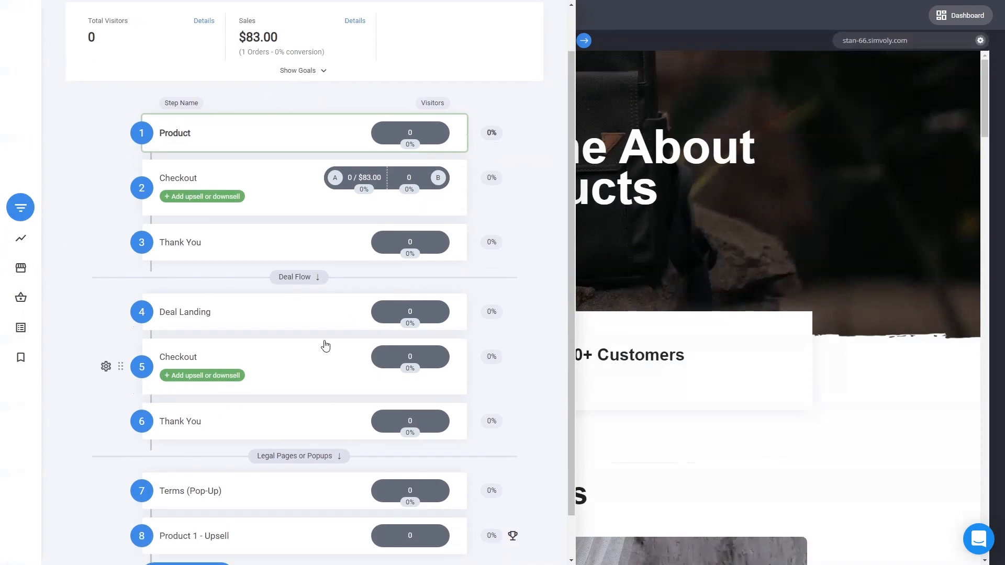
click(645, 211)
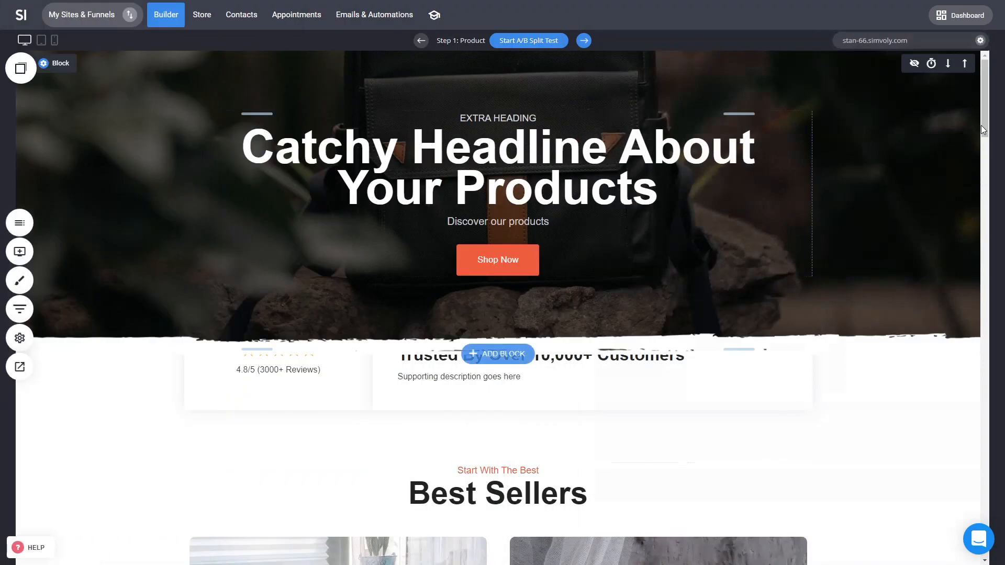
Step: Scroll through funnel 1's Product page and reopen the funnel steps overview briefly
drag(981, 125, 982, 395)
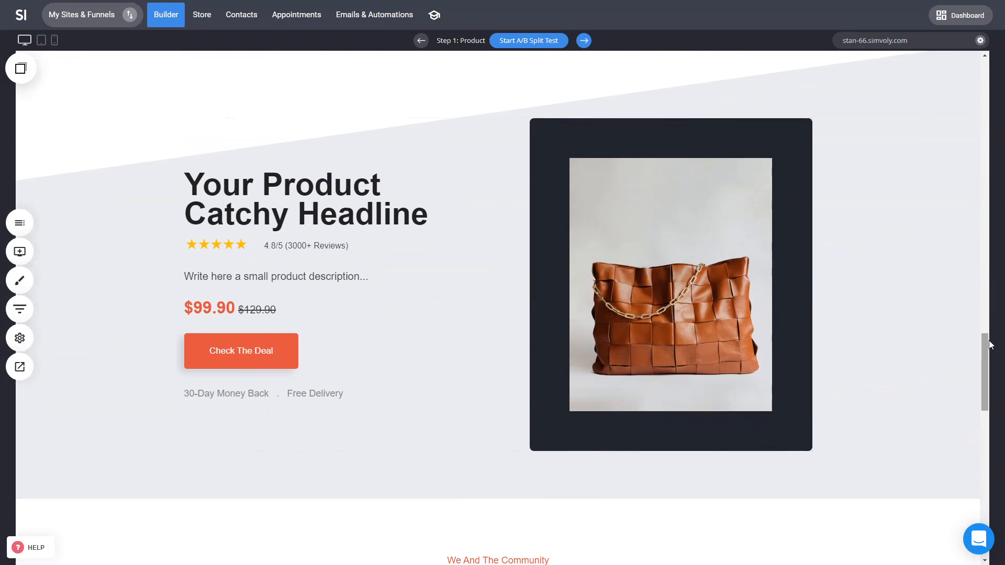
drag(984, 346, 996, 65)
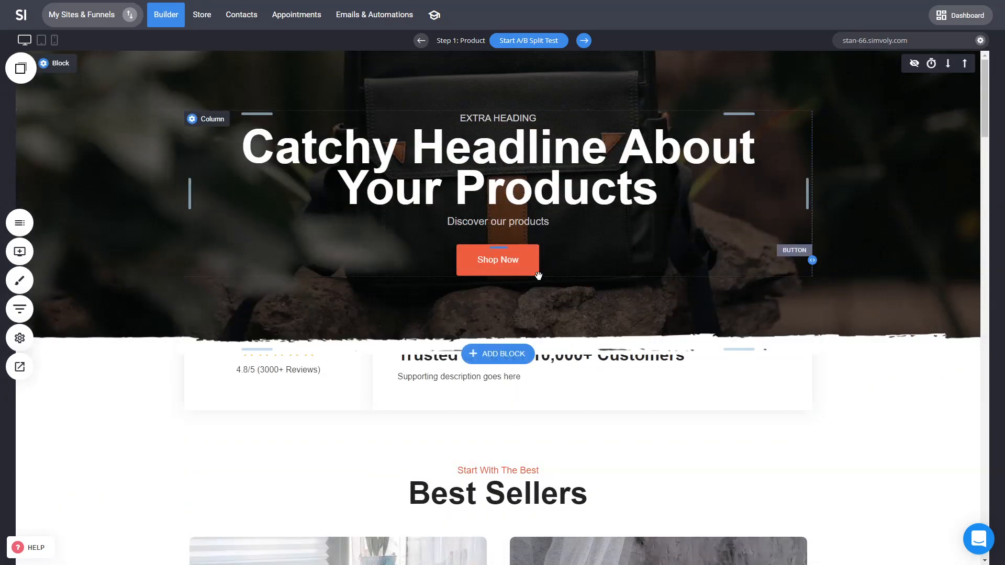
click(20, 310)
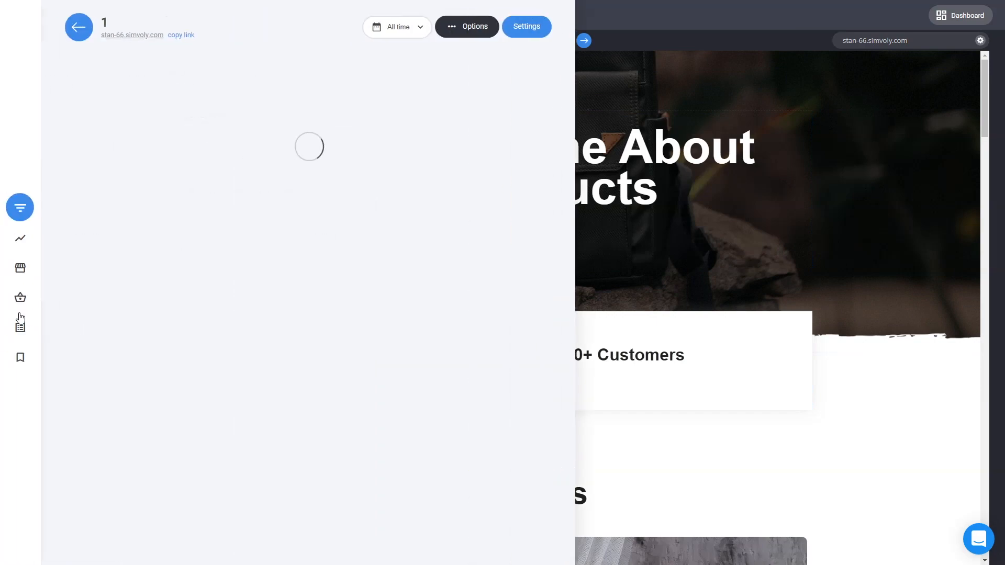
click(749, 259)
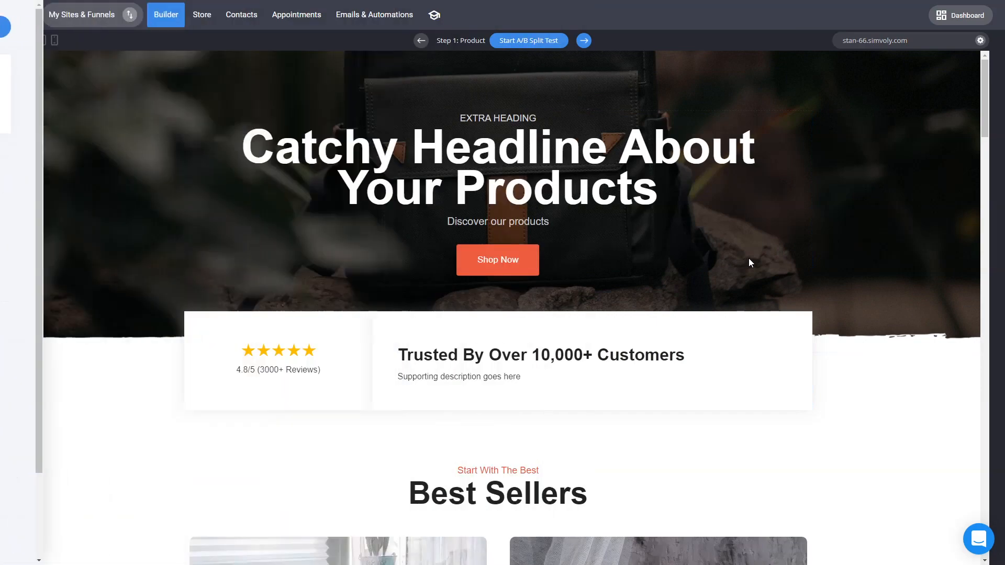